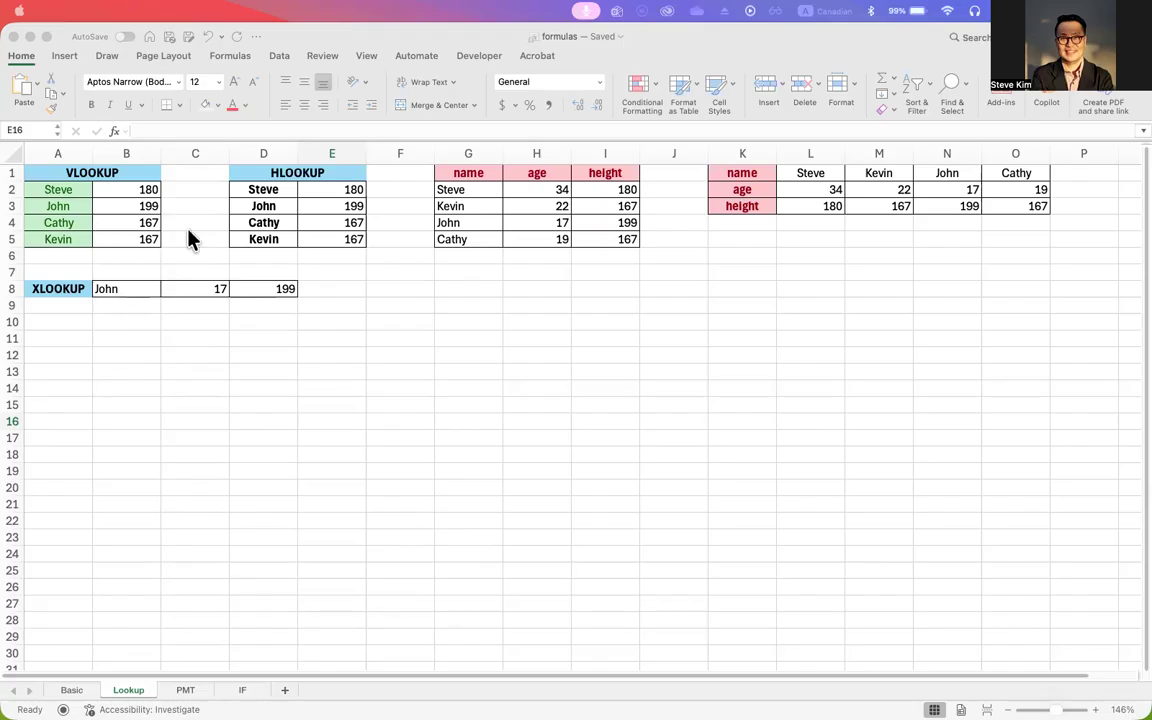
- Examine the VLOOKUP and HLOOKUP result tables and the vertical and horizontal source tables in G1:I5 and K1:O3
{"action": "left_click", "coordinate": [528, 320]}
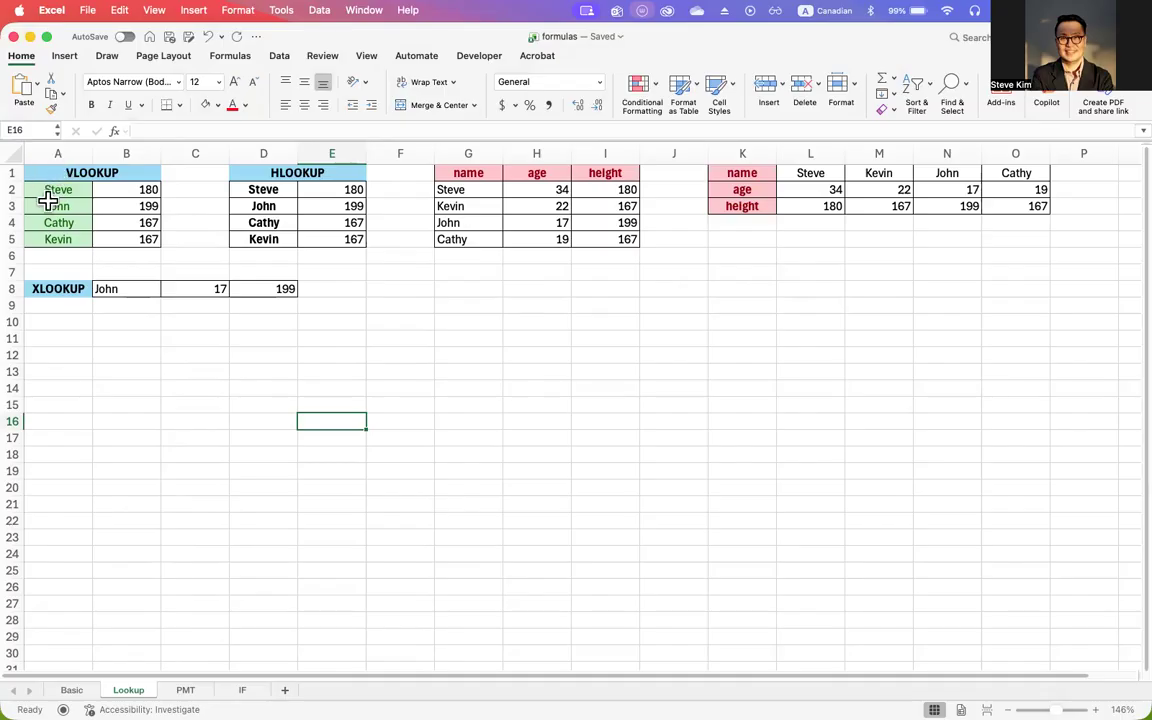
{"action": "left_click_drag", "start_coordinate": [46, 190], "coordinate": [113, 236]}
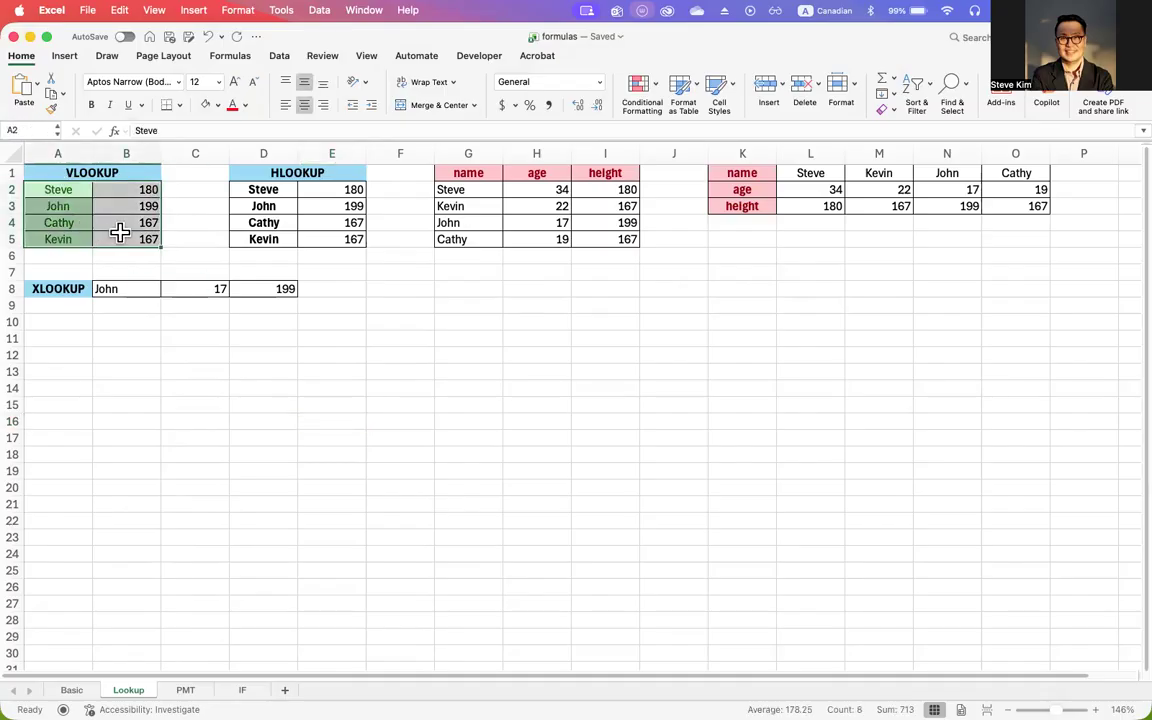
{"action": "left_click_drag", "start_coordinate": [268, 192], "coordinate": [309, 239]}
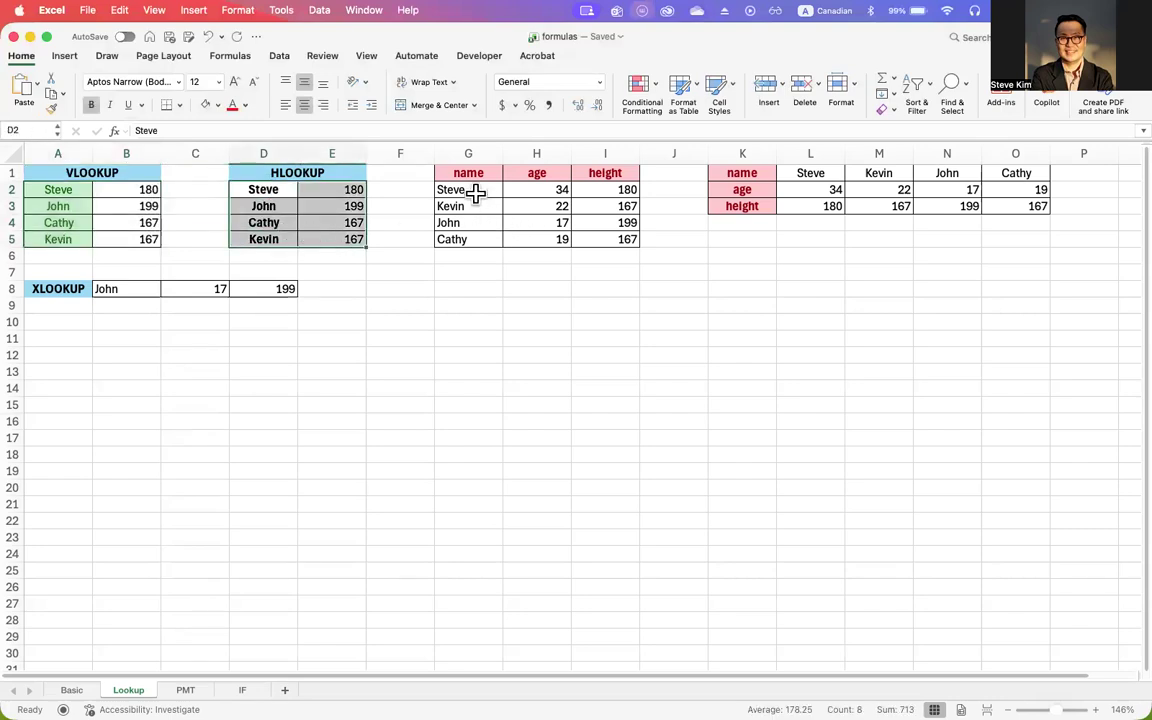
{"action": "left_click", "coordinate": [549, 189]}
{"action": "left_click", "coordinate": [612, 186]}
{"action": "left_click", "coordinate": [543, 190]}
{"action": "left_click", "coordinate": [624, 190]}
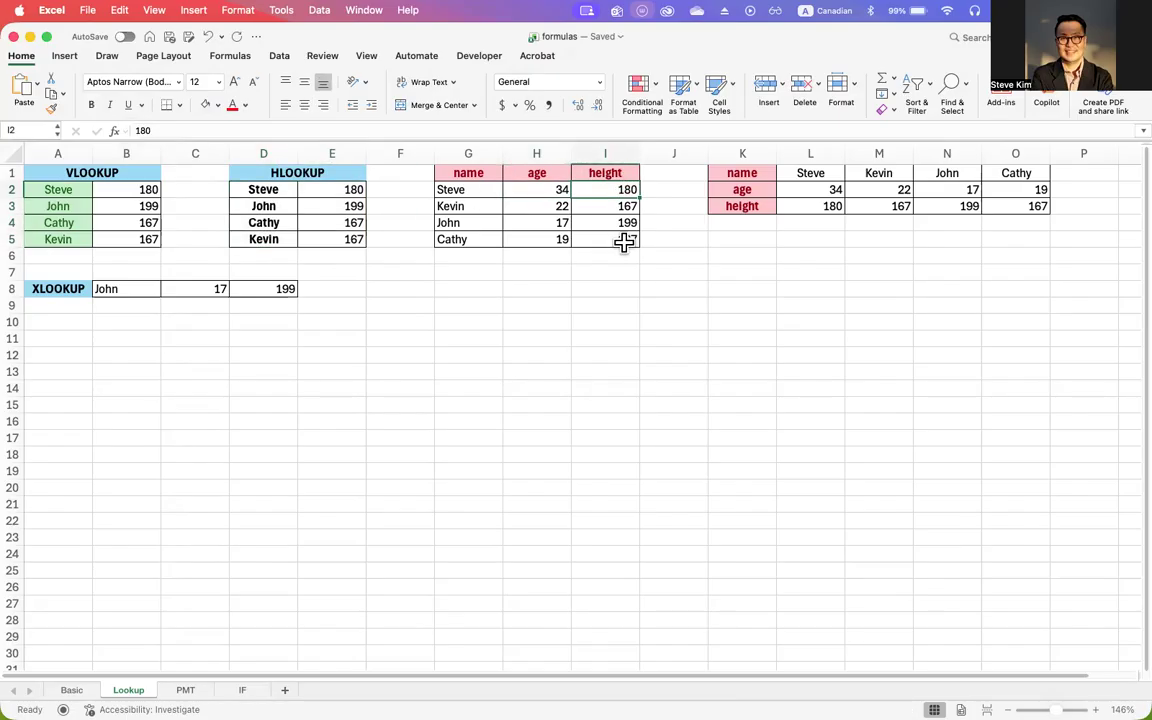
{"action": "left_click", "coordinate": [818, 190]}
{"action": "left_click", "coordinate": [873, 190]}
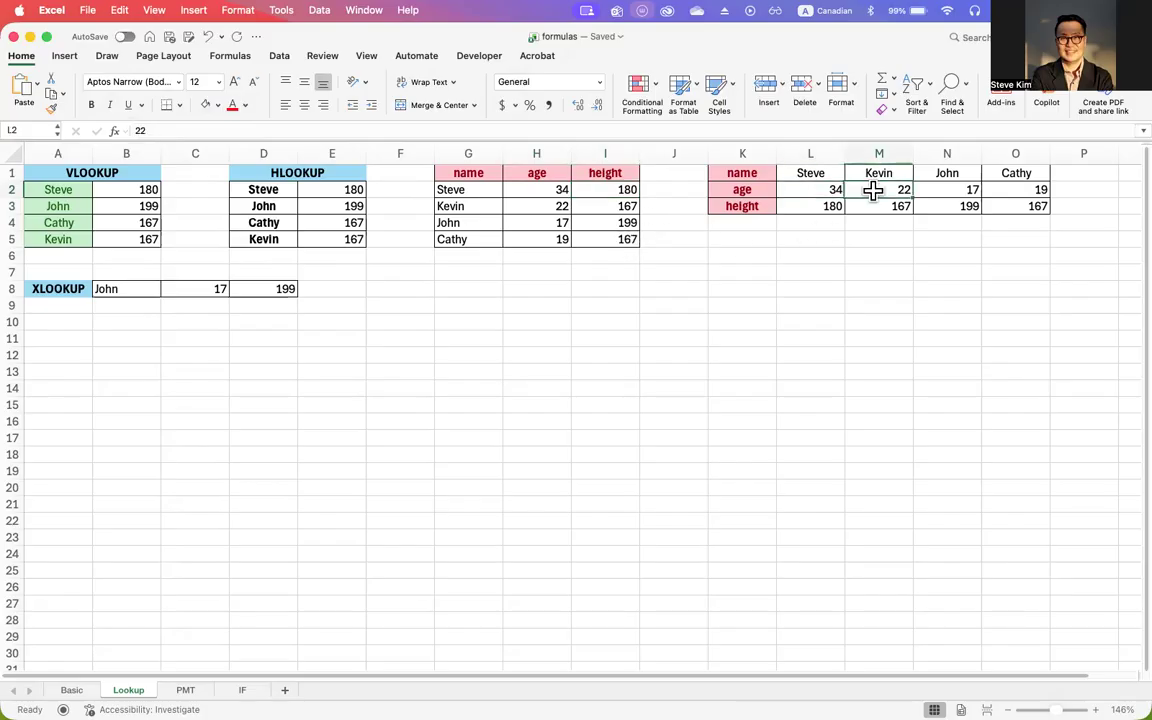
{"action": "left_click", "coordinate": [835, 174]}
{"action": "left_click", "coordinate": [904, 172]}
{"action": "left_click", "coordinate": [960, 172]}
{"action": "left_click", "coordinate": [1035, 172]}
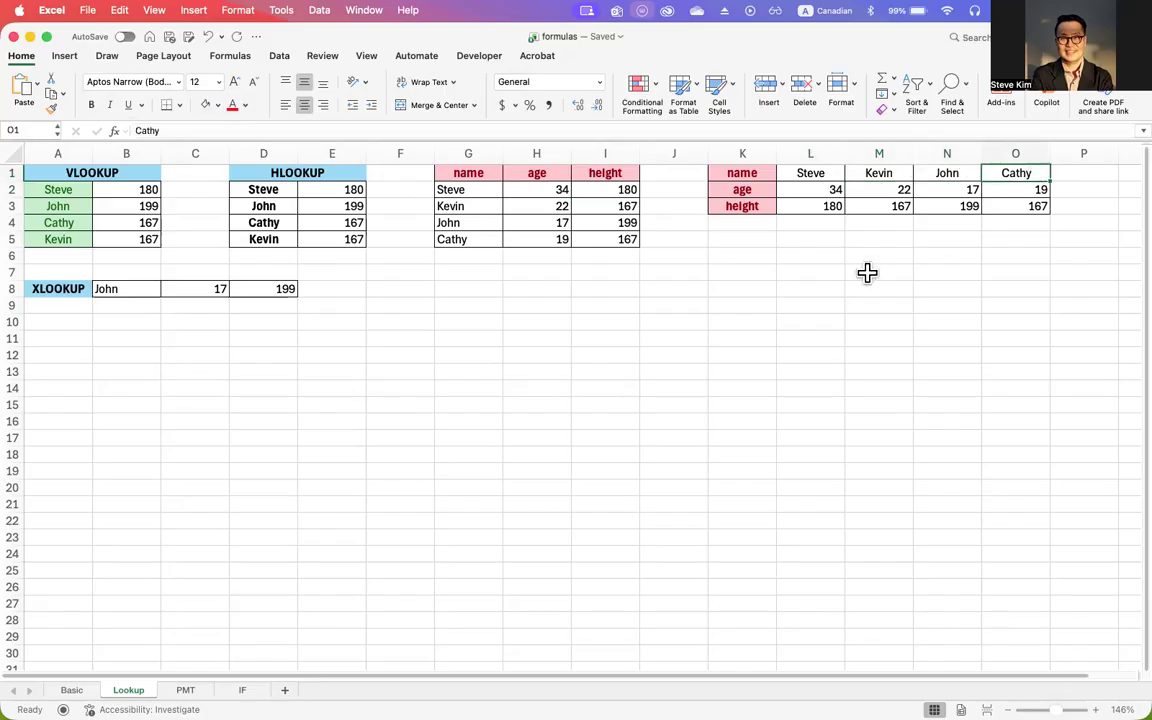
{"action": "left_click", "coordinate": [675, 256]}
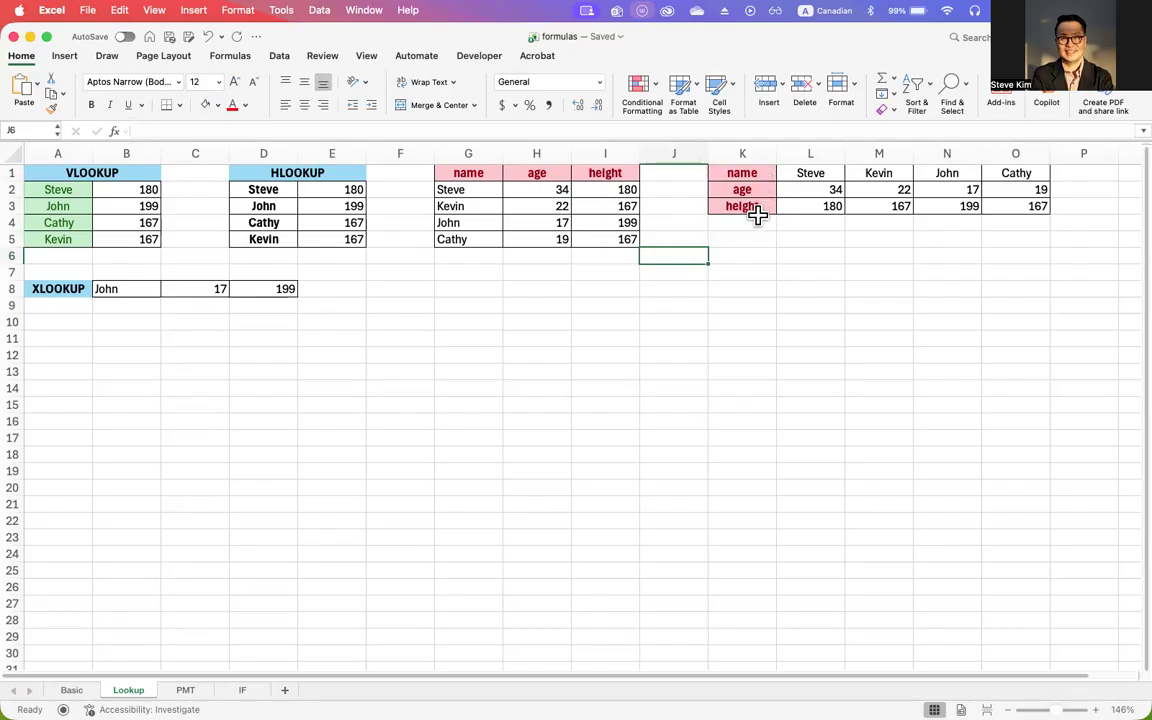
{"action": "left_click", "coordinate": [469, 322]}
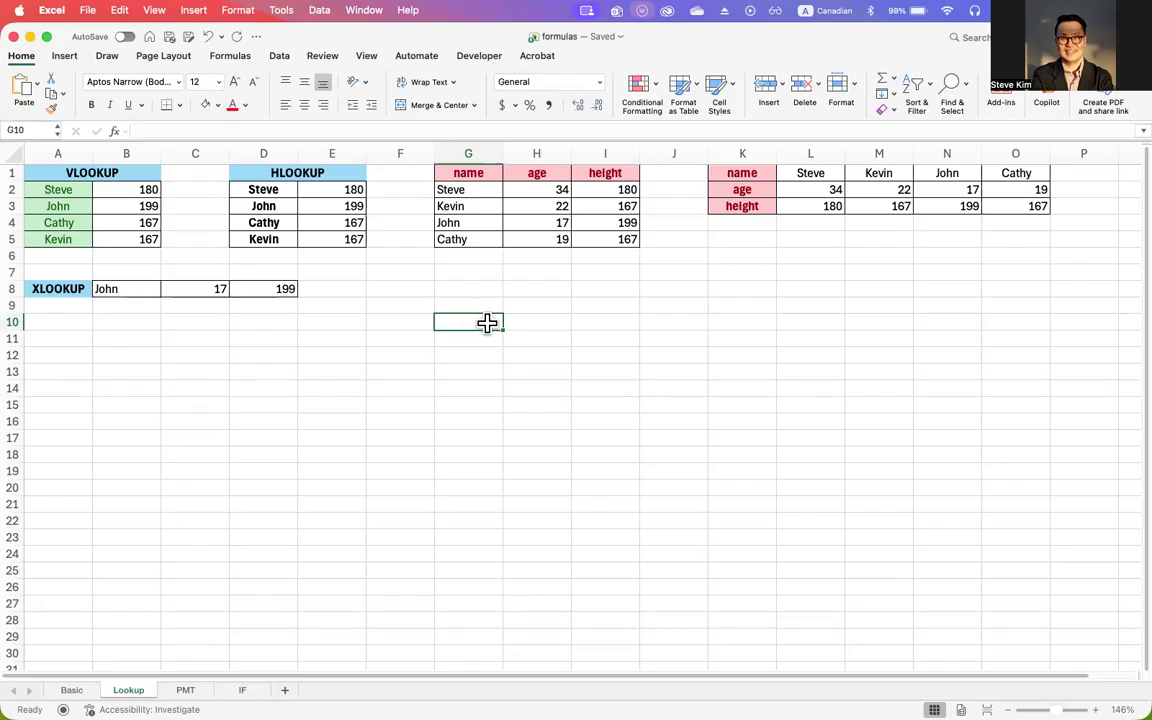
{"action": "type", "text": "=v"}
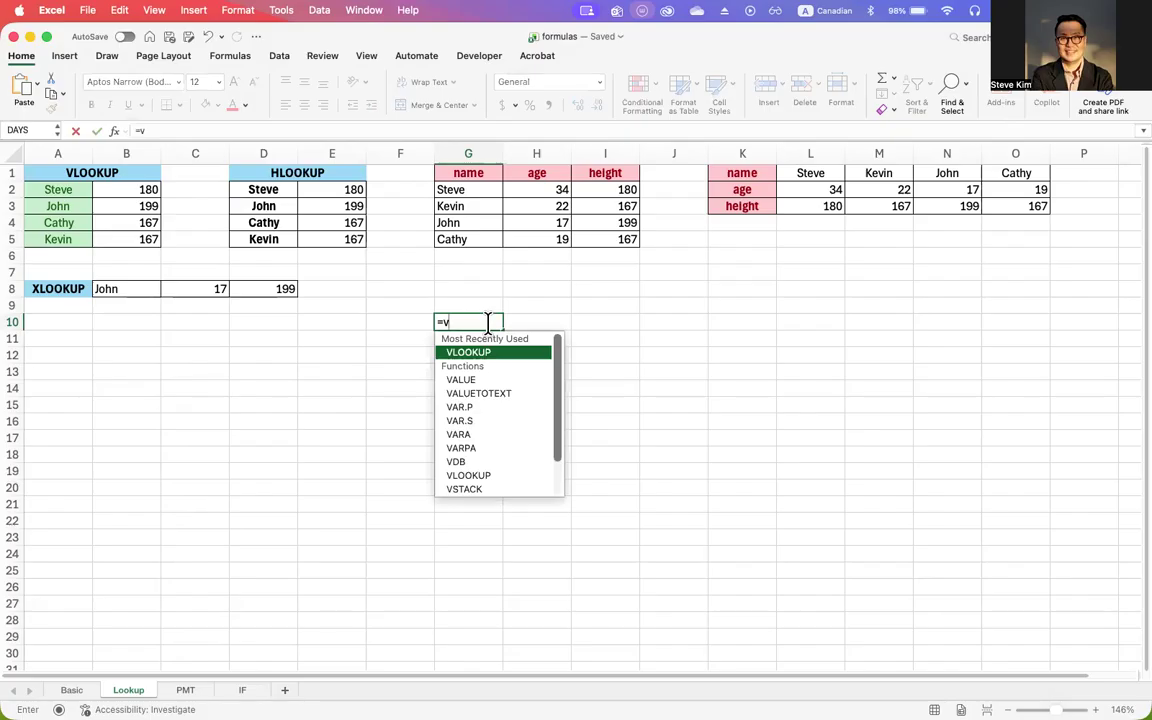
{"action": "type", "text": "lookup"}
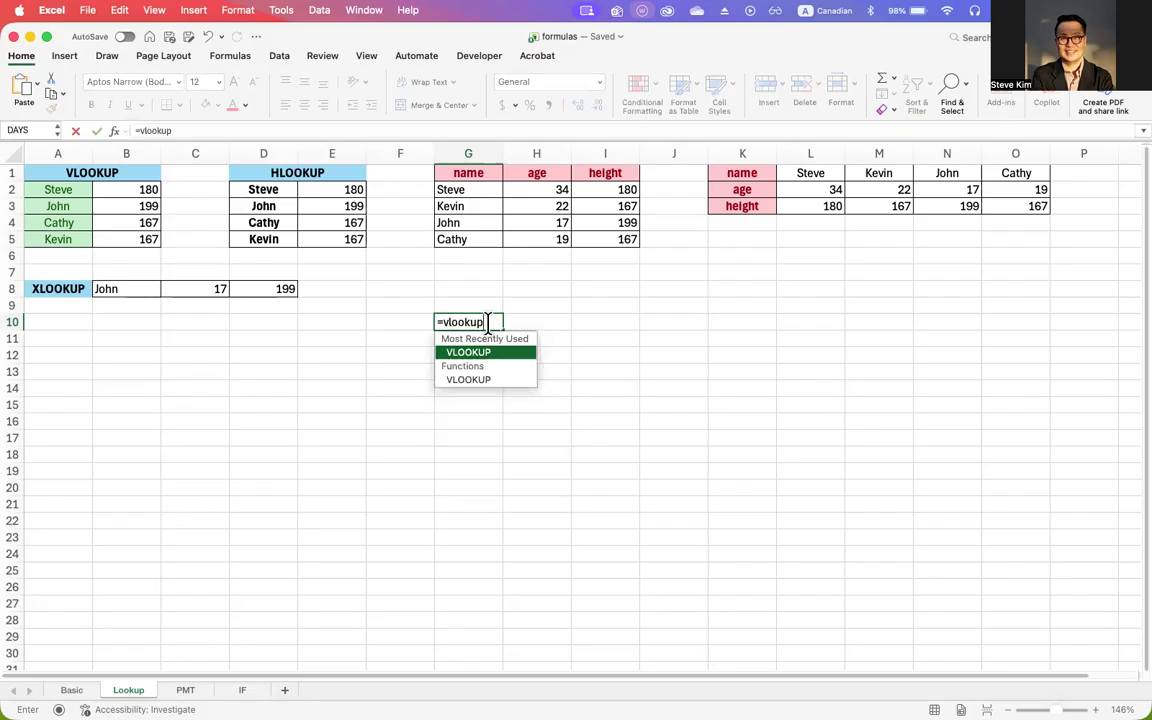
{"action": "type", "text": "("}
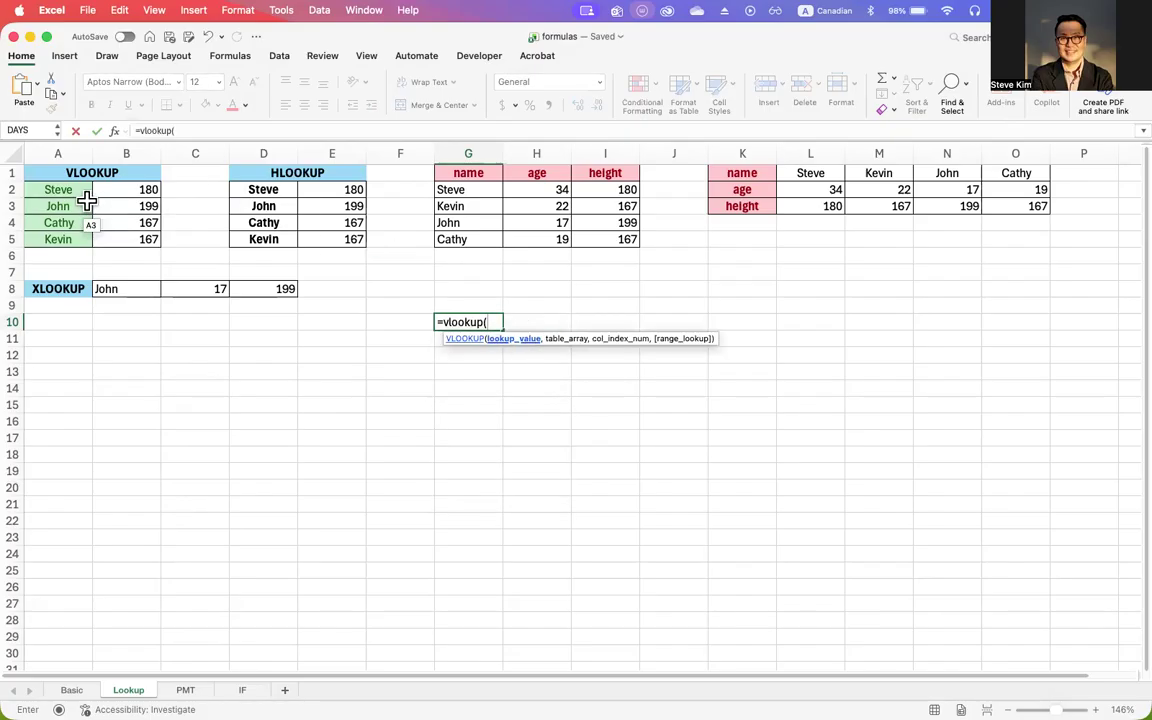
{"action": "left_click", "coordinate": [467, 304]}
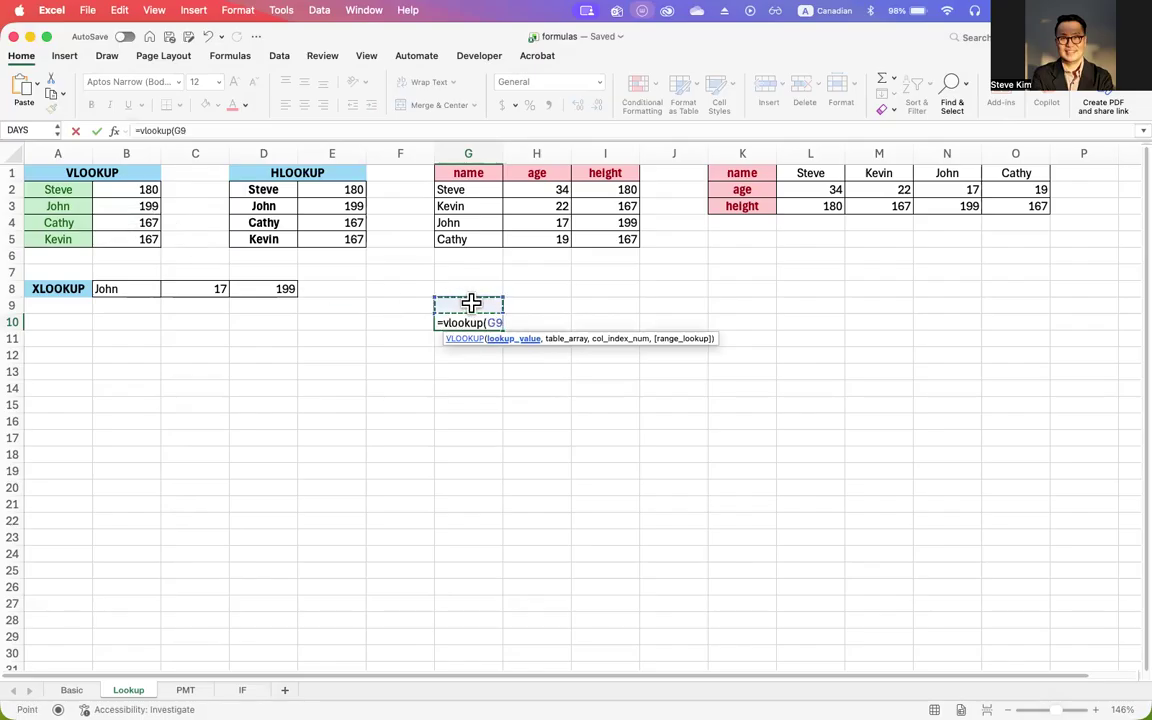
{"action": "type", "text": "Steve"}
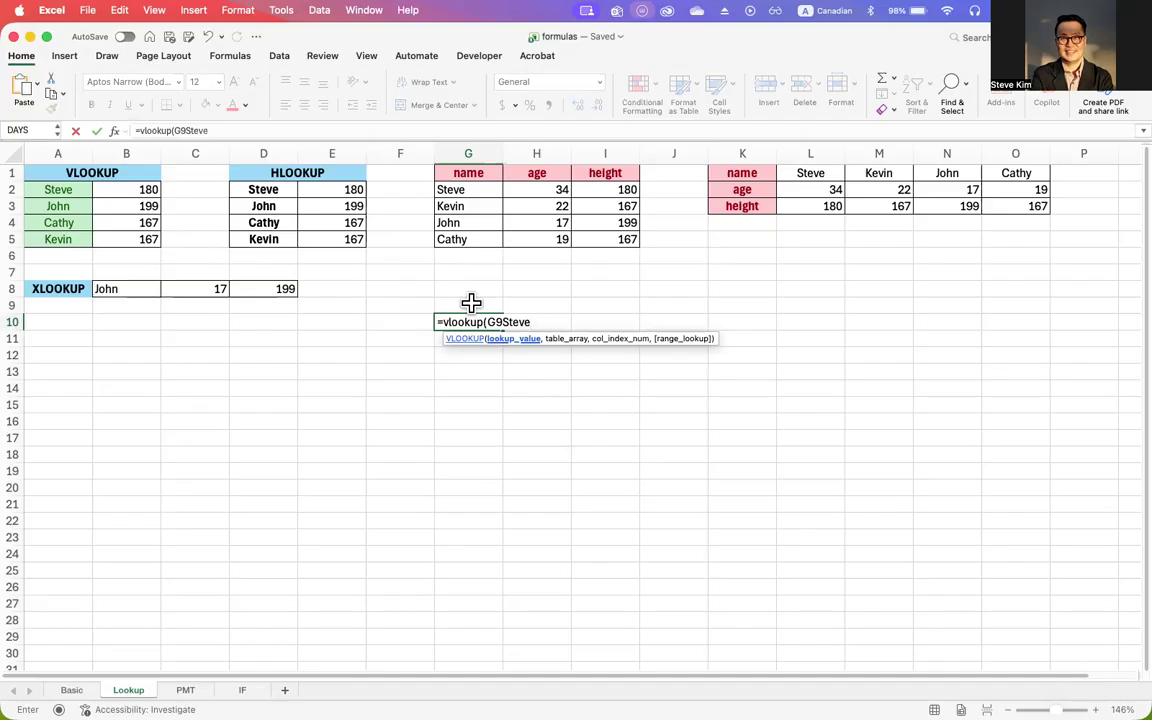
{"action": "key", "text": "BackSpace"}
{"action": "key", "text": "BackSpace"}
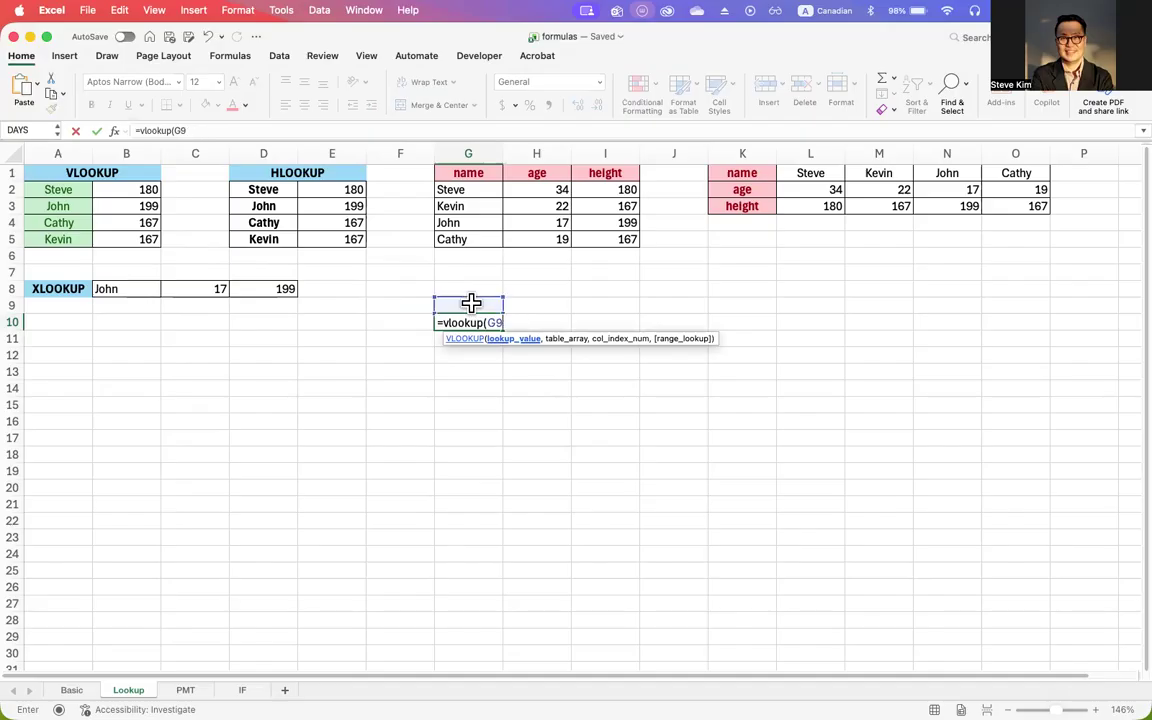
{"action": "key", "text": "Escape"}
- Add list data validation with an in-cell dropdown to cell G9, using =$A$2:$A$5 as the source, and check its dropdown
{"action": "left_click", "coordinate": [480, 306]}
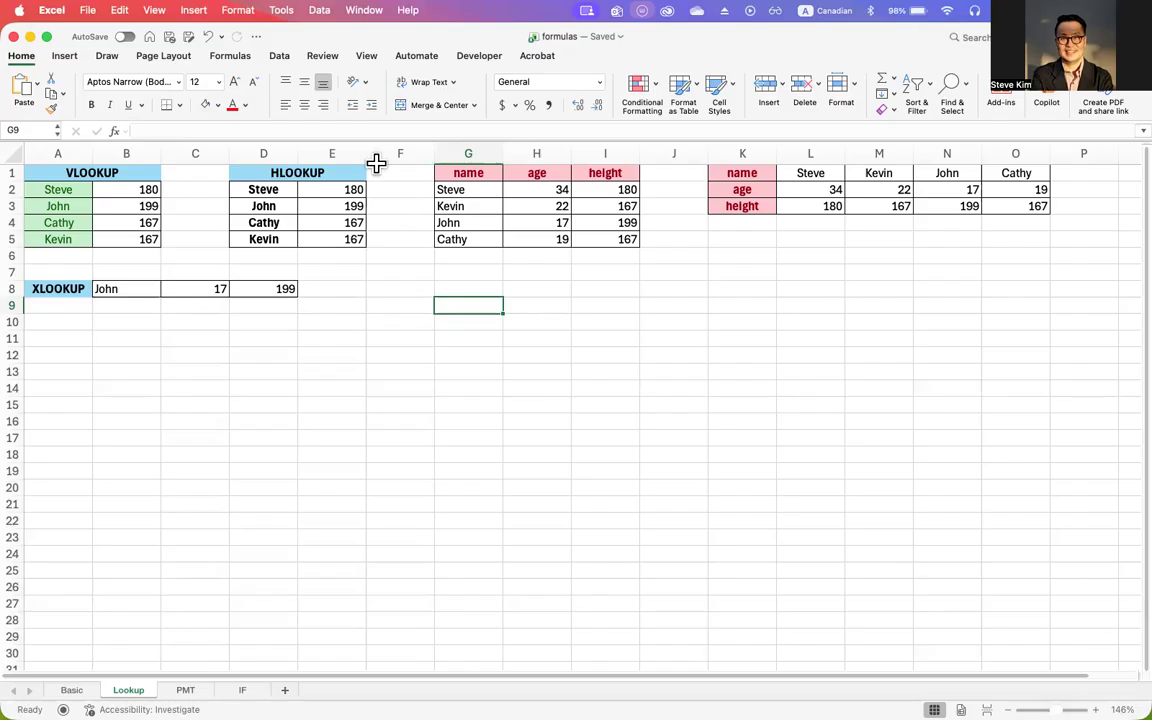
{"action": "left_click", "coordinate": [280, 57]}
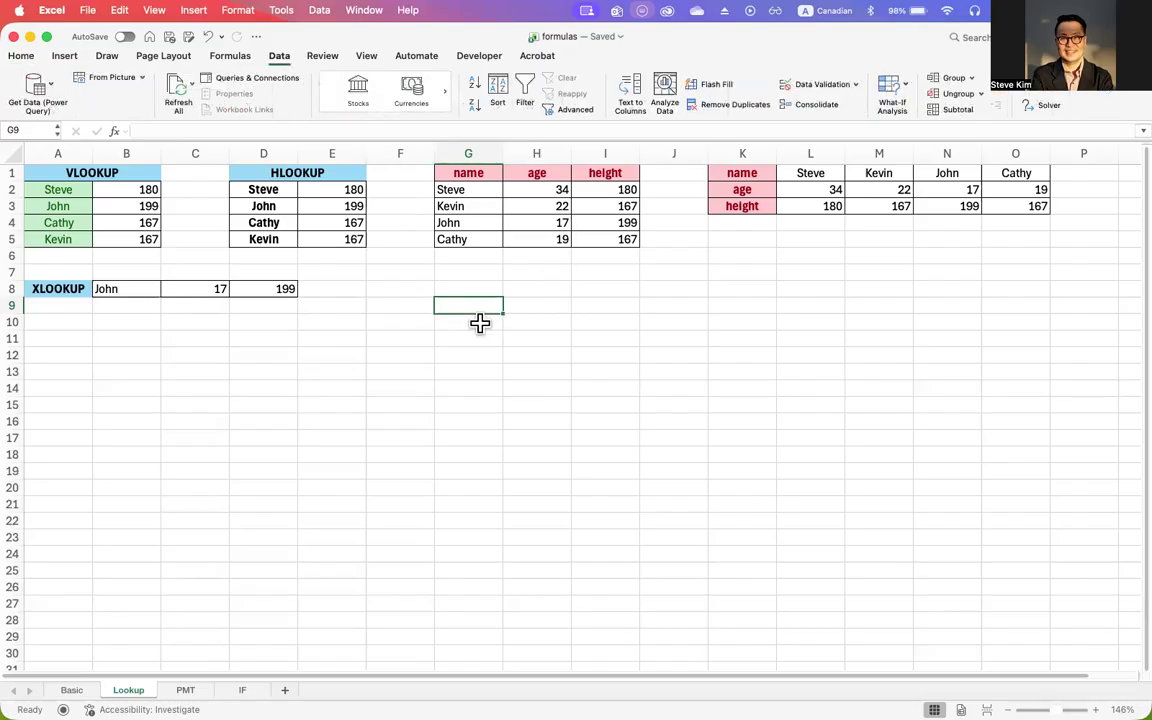
{"action": "left_click", "coordinate": [858, 85]}
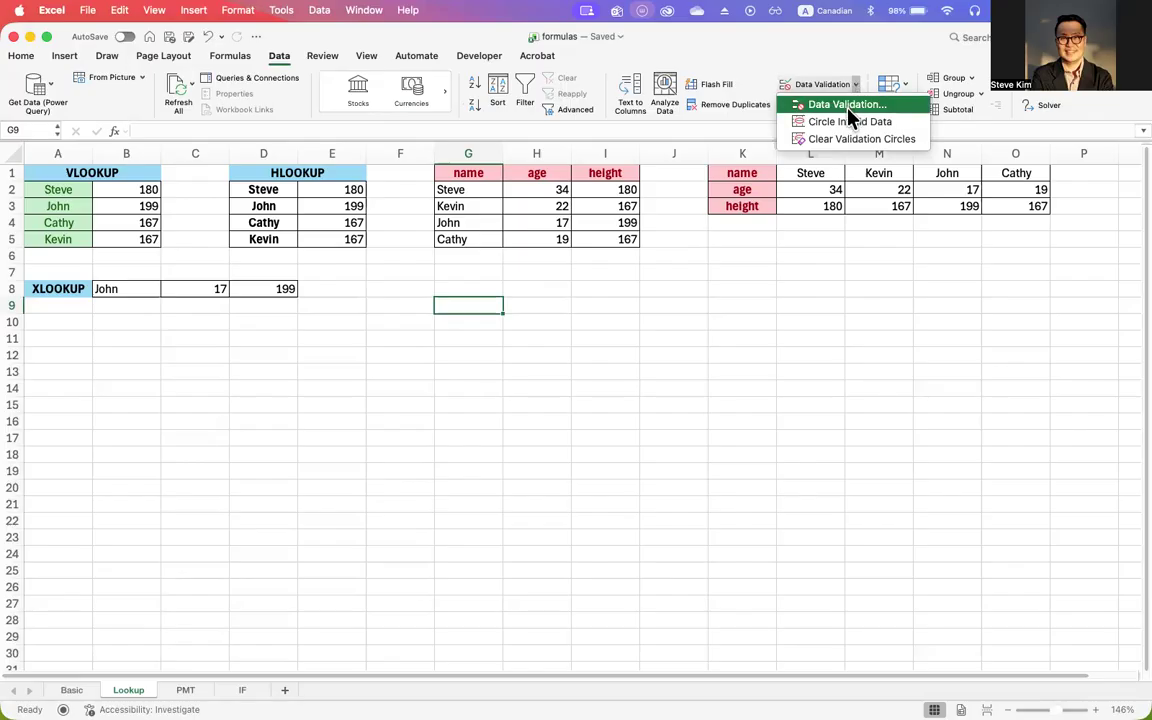
{"action": "left_click", "coordinate": [848, 111]}
{"action": "left_click", "coordinate": [494, 224]}
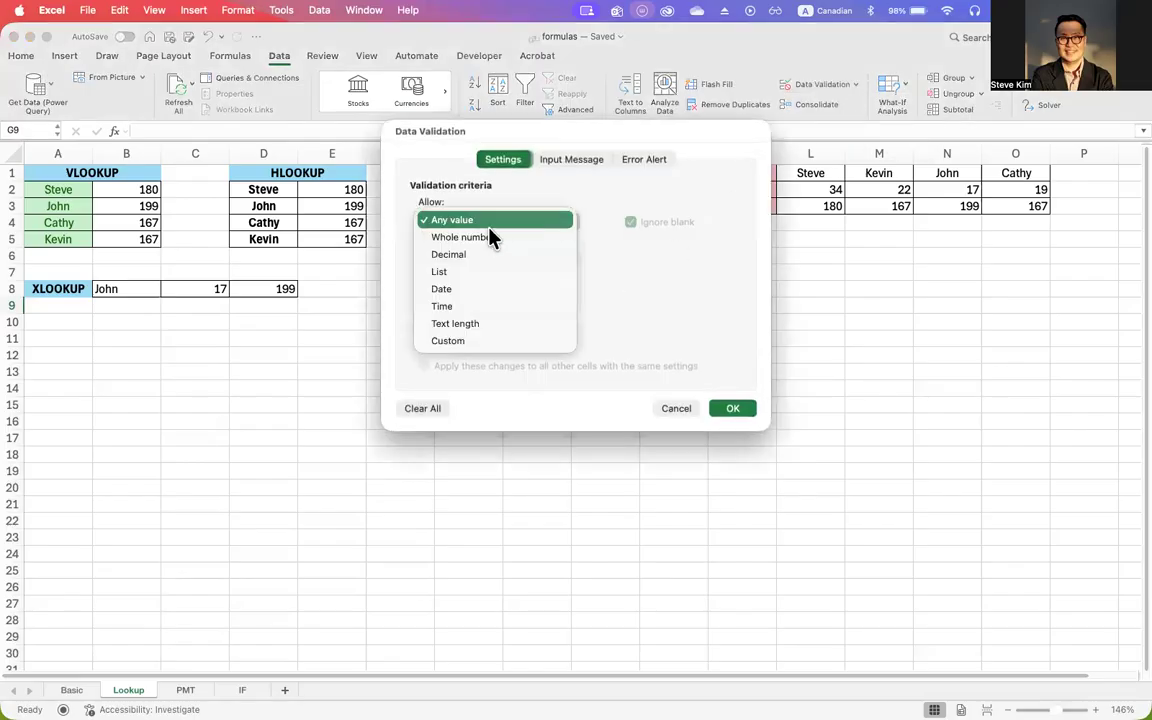
{"action": "left_click", "coordinate": [468, 272]}
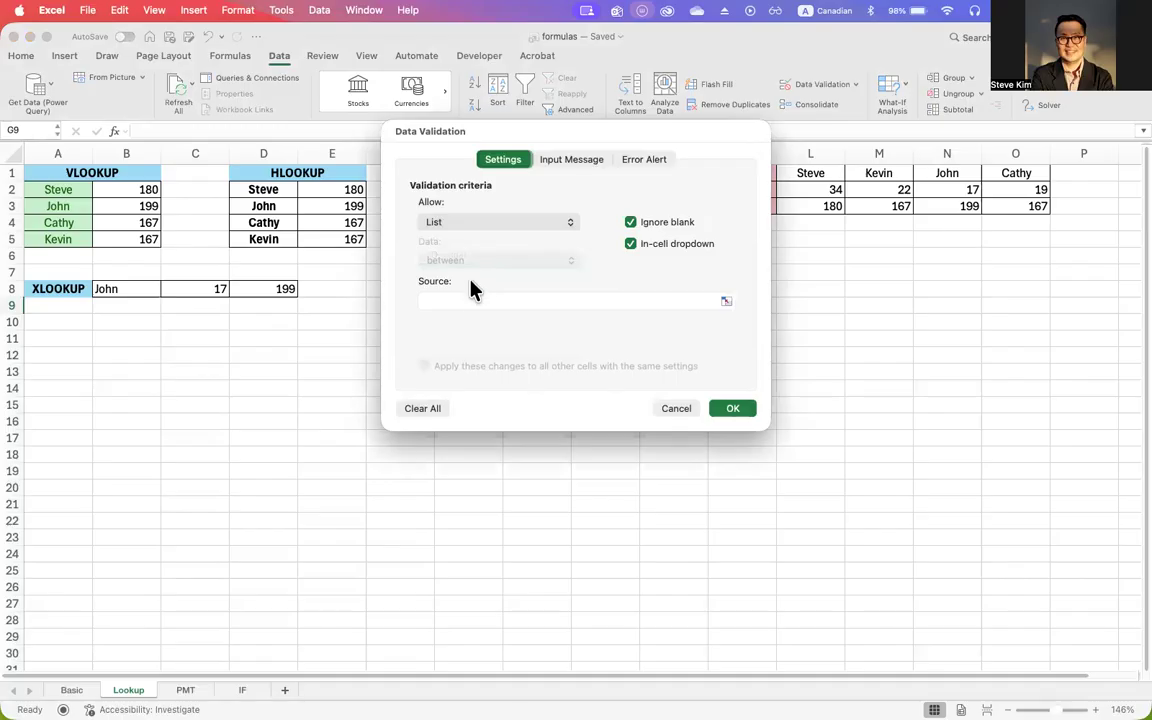
{"action": "left_click", "coordinate": [468, 299]}
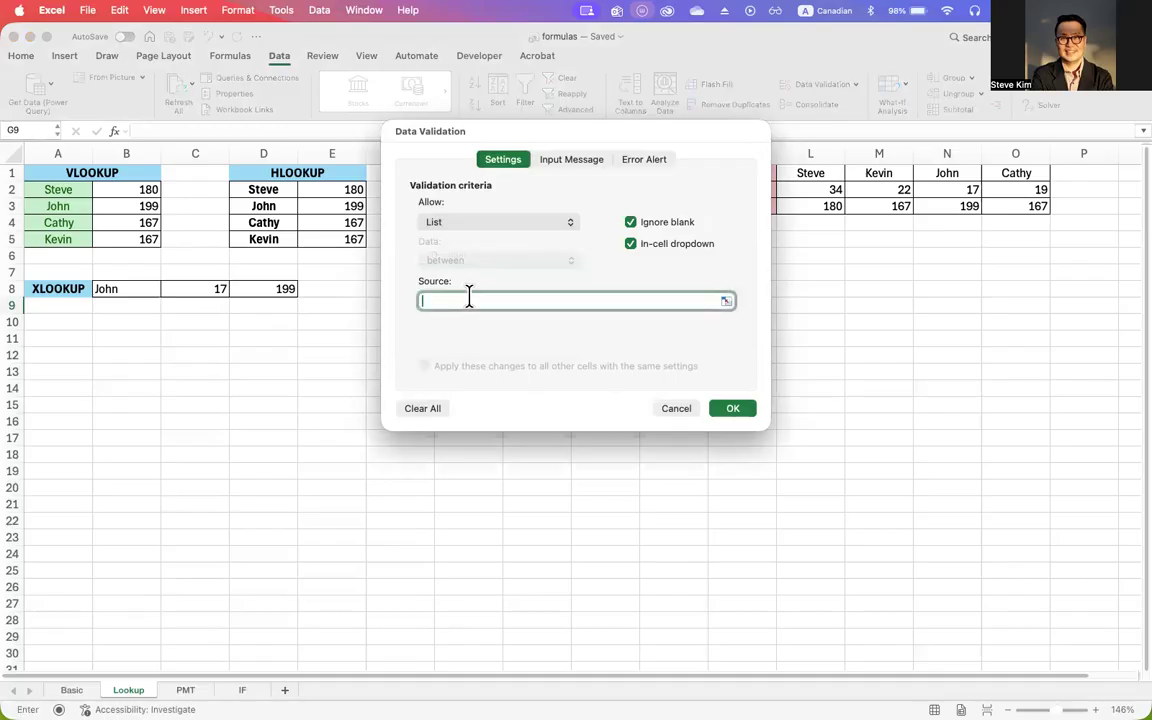
{"action": "left_click", "coordinate": [727, 302]}
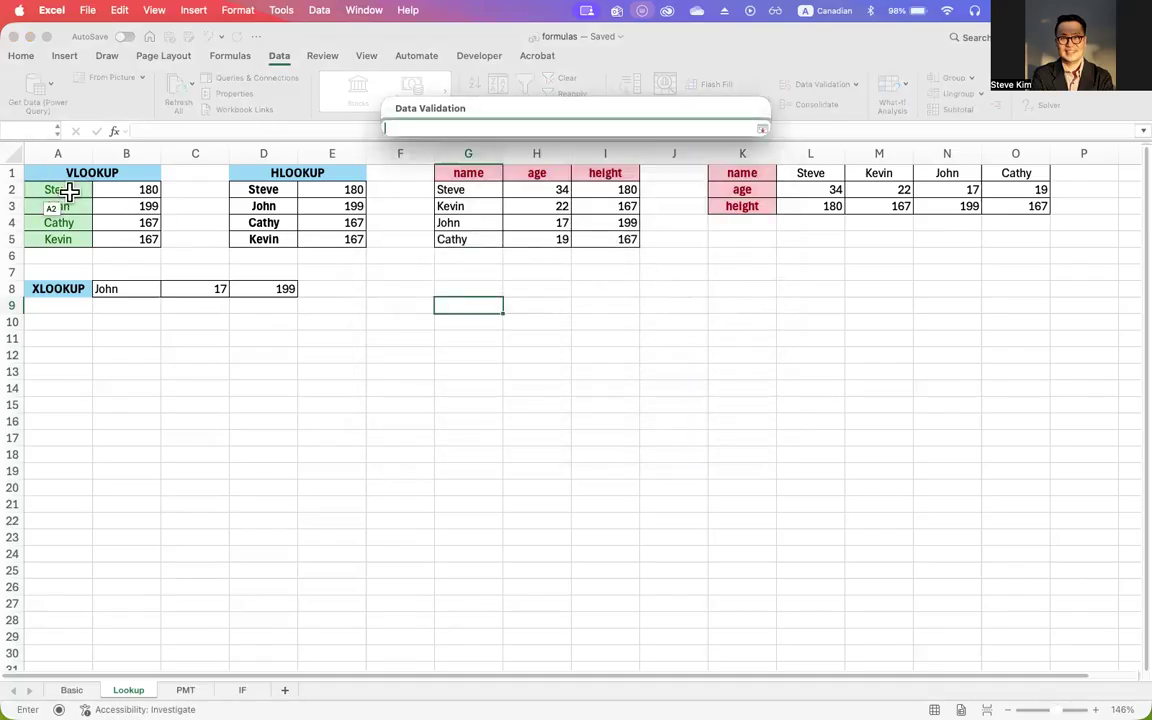
{"action": "left_click_drag", "start_coordinate": [68, 192], "coordinate": [72, 234]}
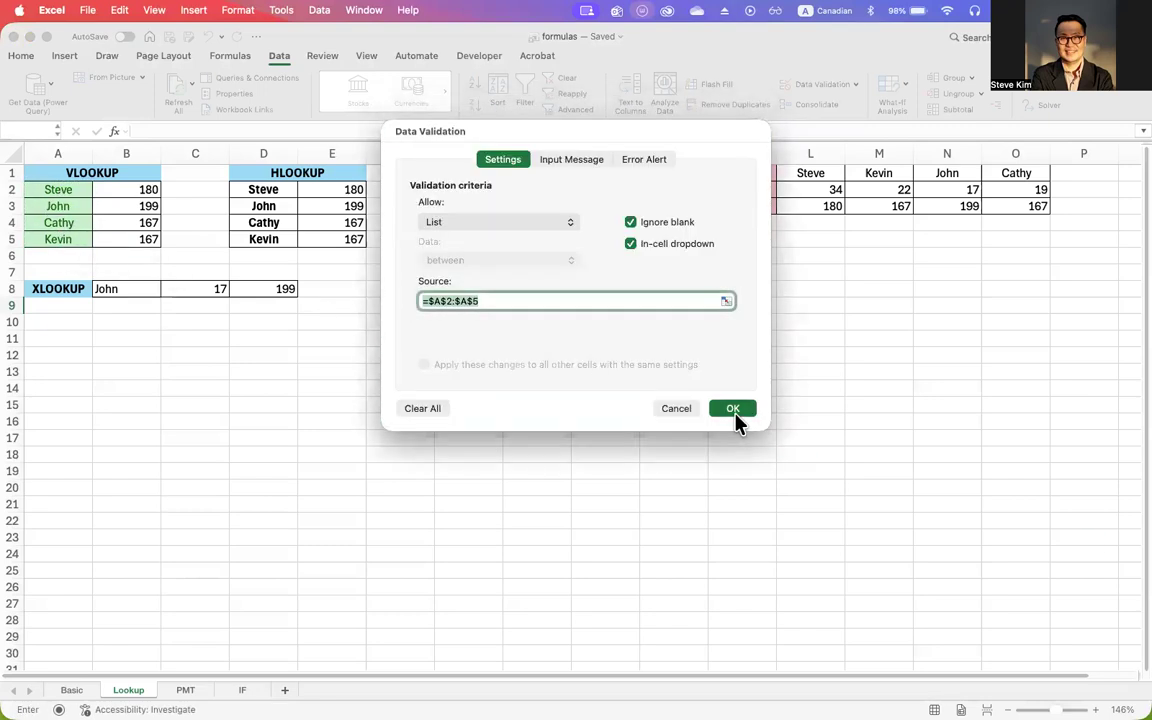
{"action": "left_click", "coordinate": [735, 413]}
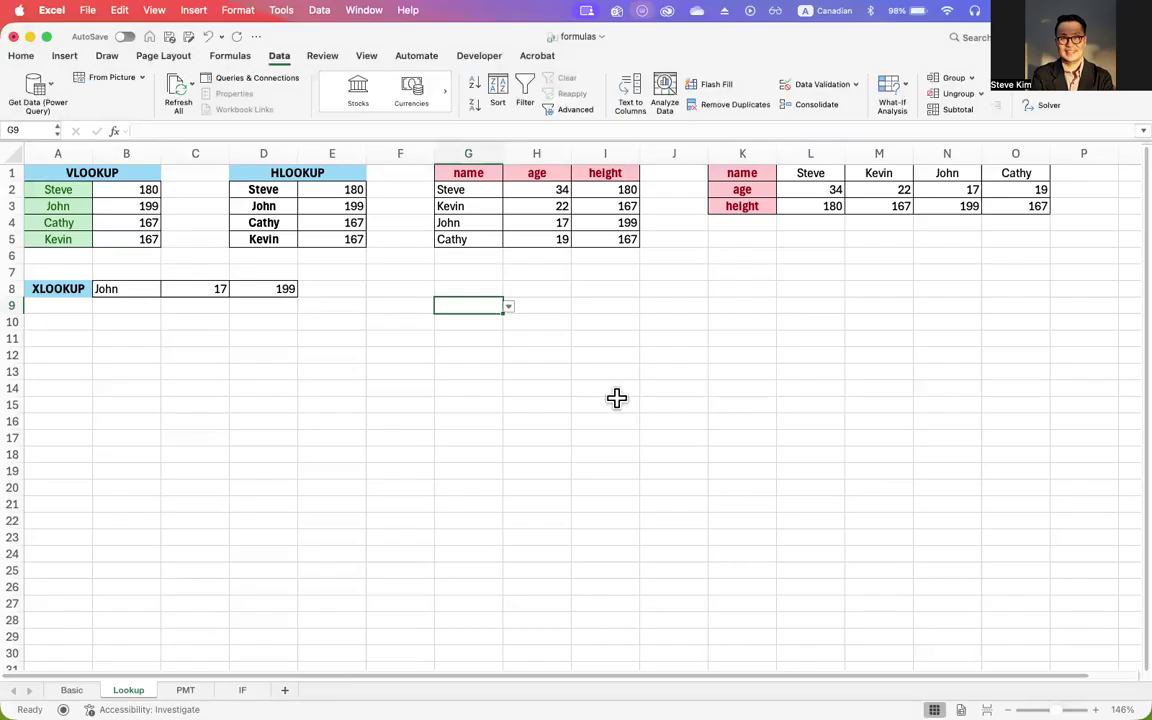
{"action": "left_click", "coordinate": [509, 308]}
{"action": "left_click", "coordinate": [609, 305]}
- Enter the label Height in cell F11 and move it up to F10, beside the formula cell
{"action": "left_click", "coordinate": [484, 322]}
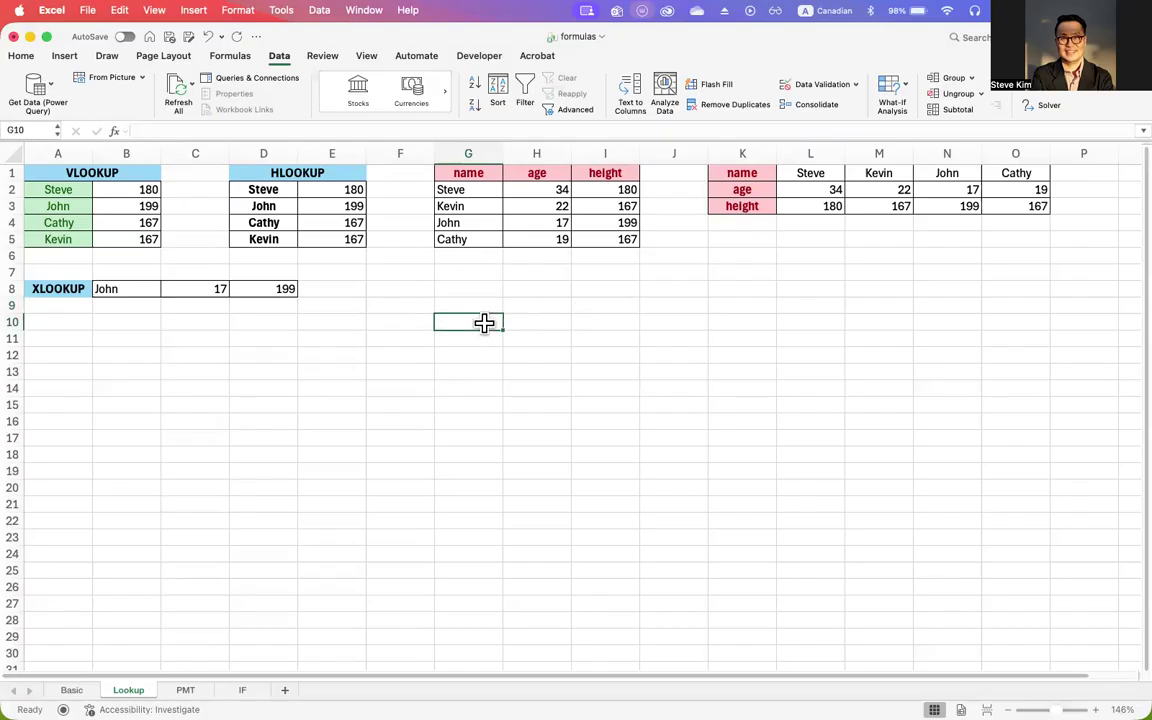
{"action": "left_click", "coordinate": [412, 338]}
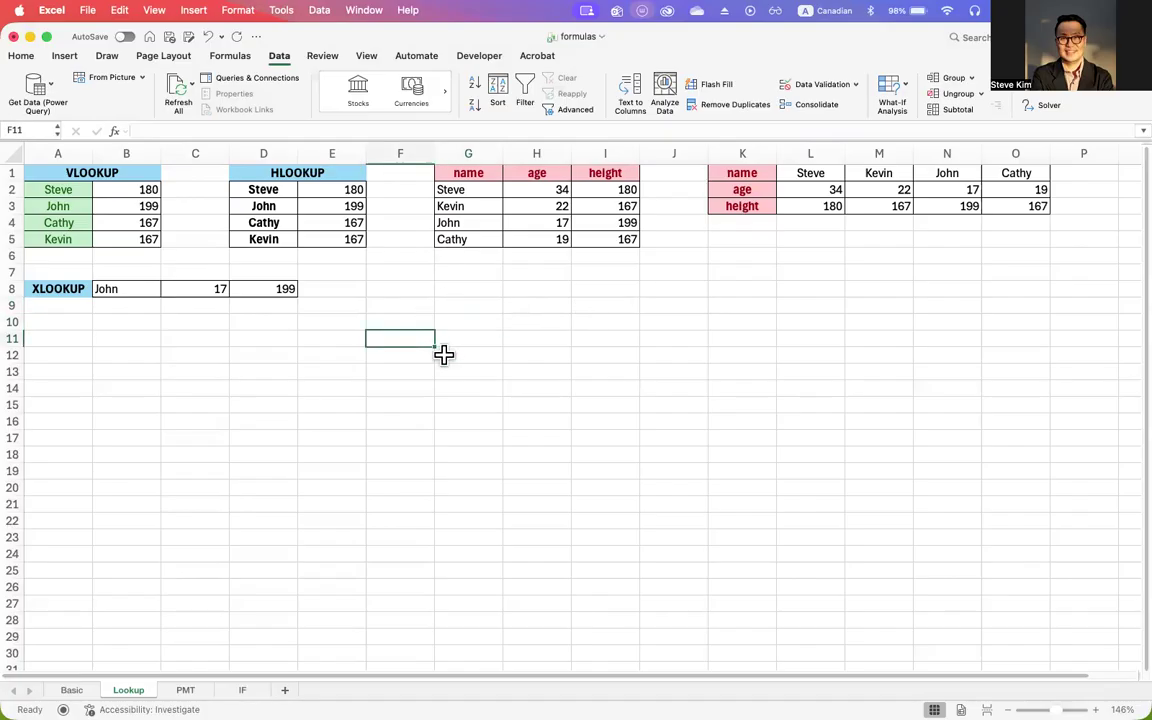
{"action": "type", "text": "Heigh"}
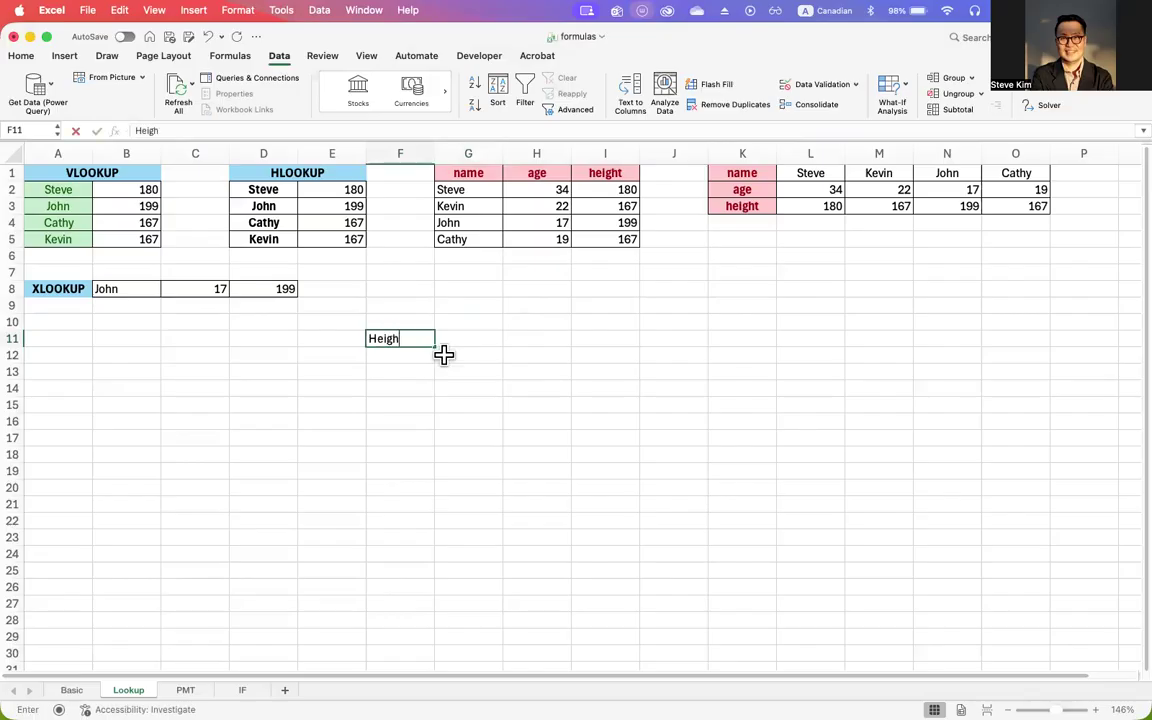
{"action": "type", "text": "t"}
{"action": "left_click", "coordinate": [476, 325]}
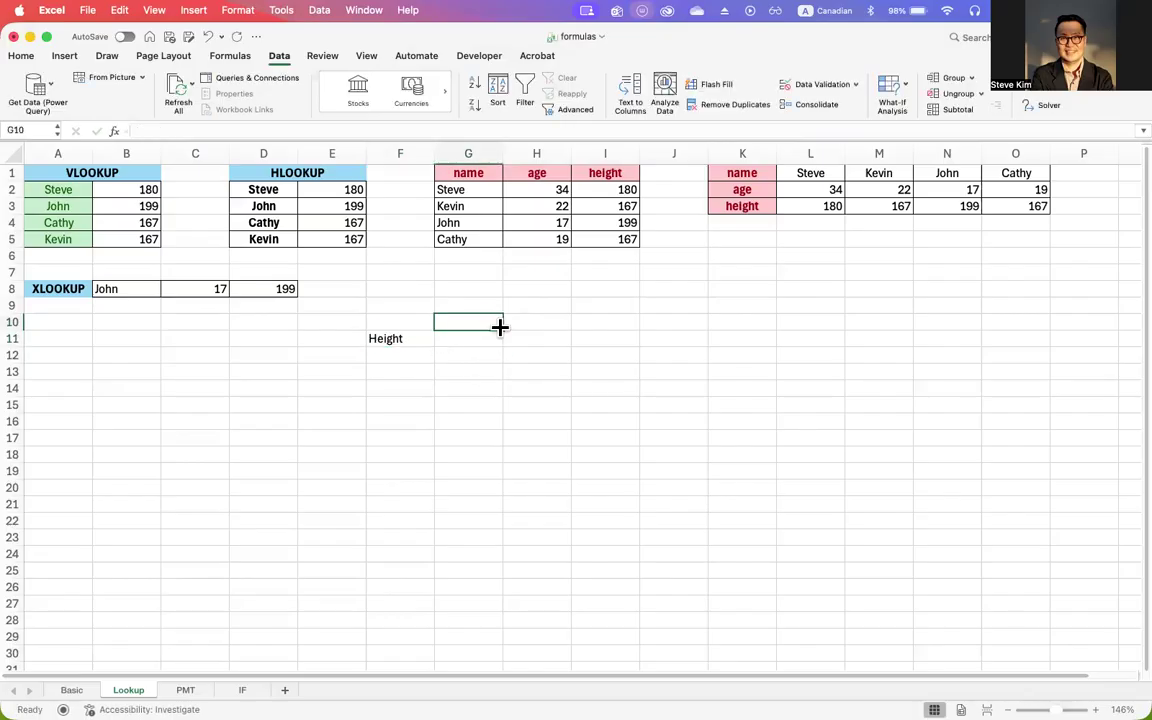
{"action": "left_click", "coordinate": [476, 304]}
{"action": "left_click", "coordinate": [388, 342]}
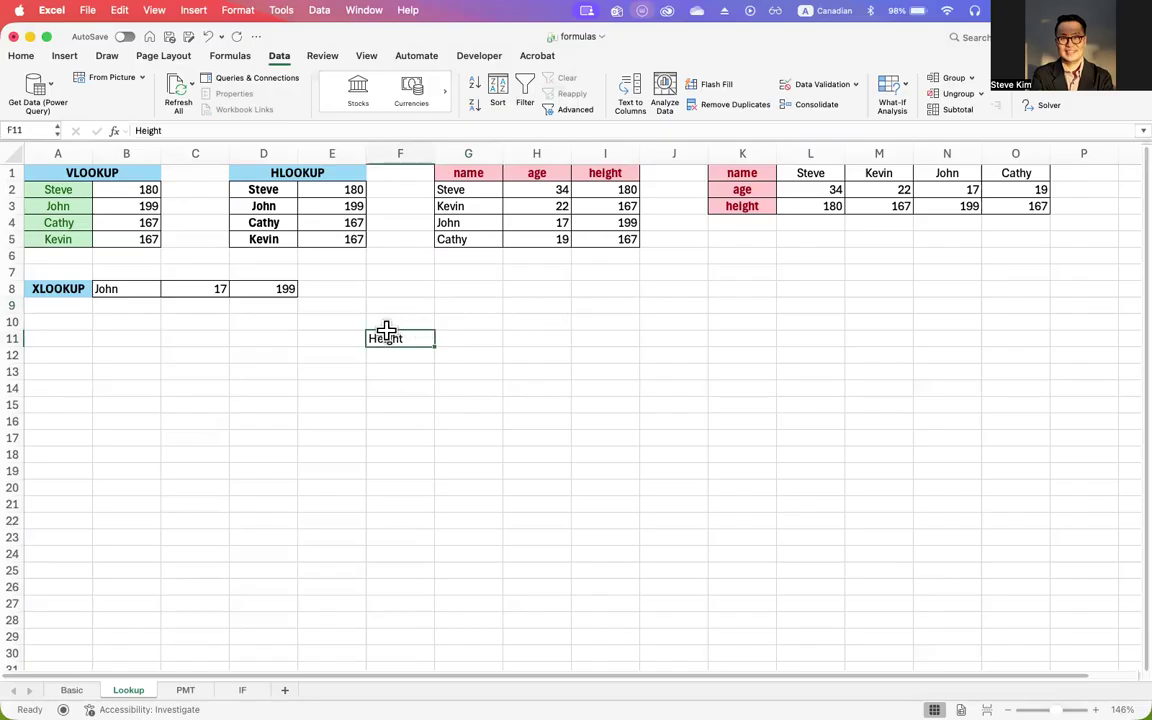
{"action": "left_click_drag", "start_coordinate": [368, 329], "coordinate": [370, 314]}
{"action": "left_click", "coordinate": [478, 304]}
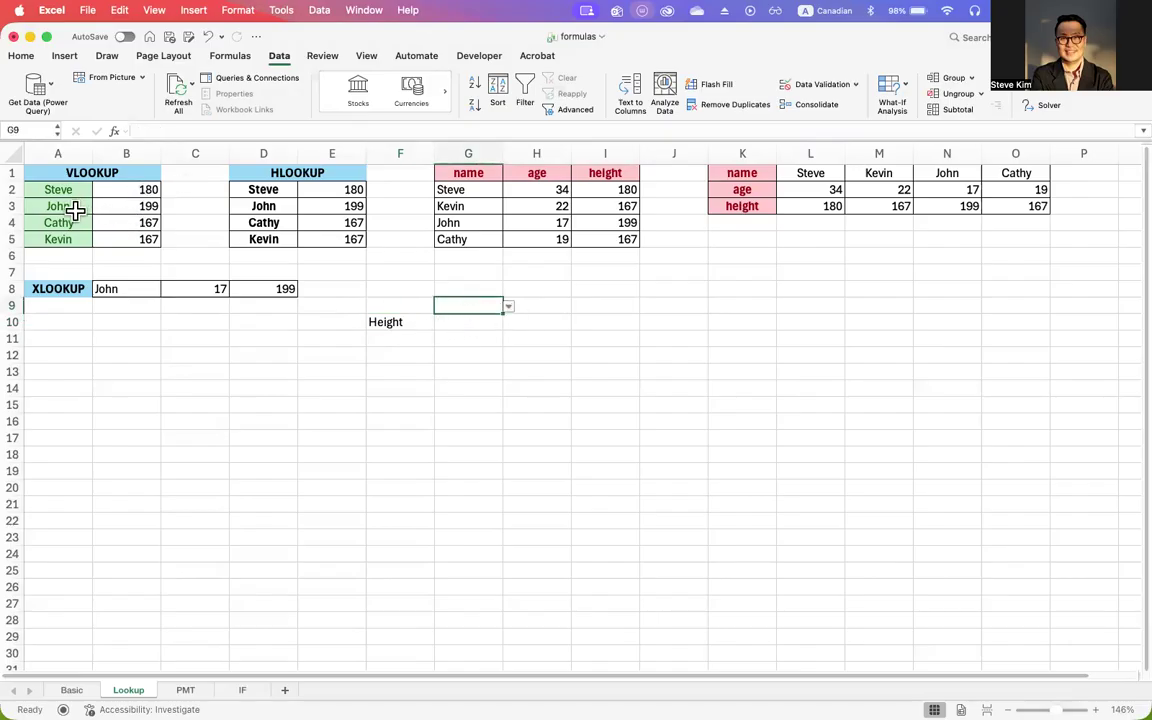
- Start a VLOOKUP formula in cell G10 that uses the dropdown cell G9 as the lookup value
{"action": "left_click", "coordinate": [478, 321]}
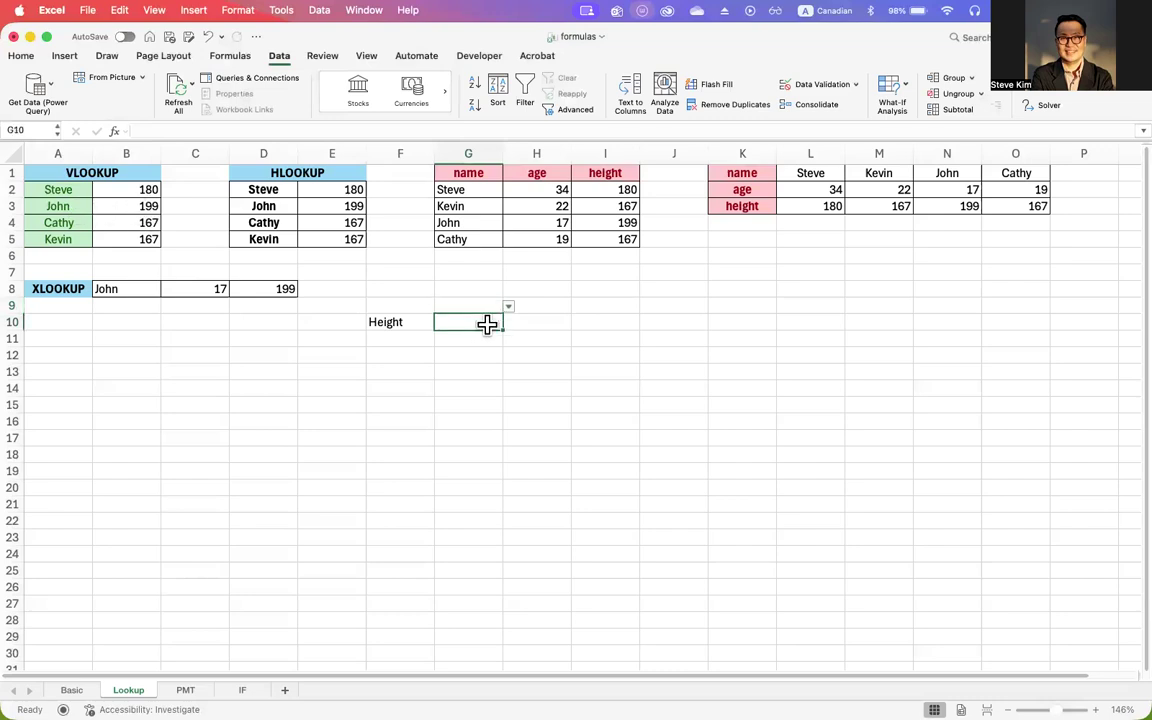
{"action": "type", "text": "=v"}
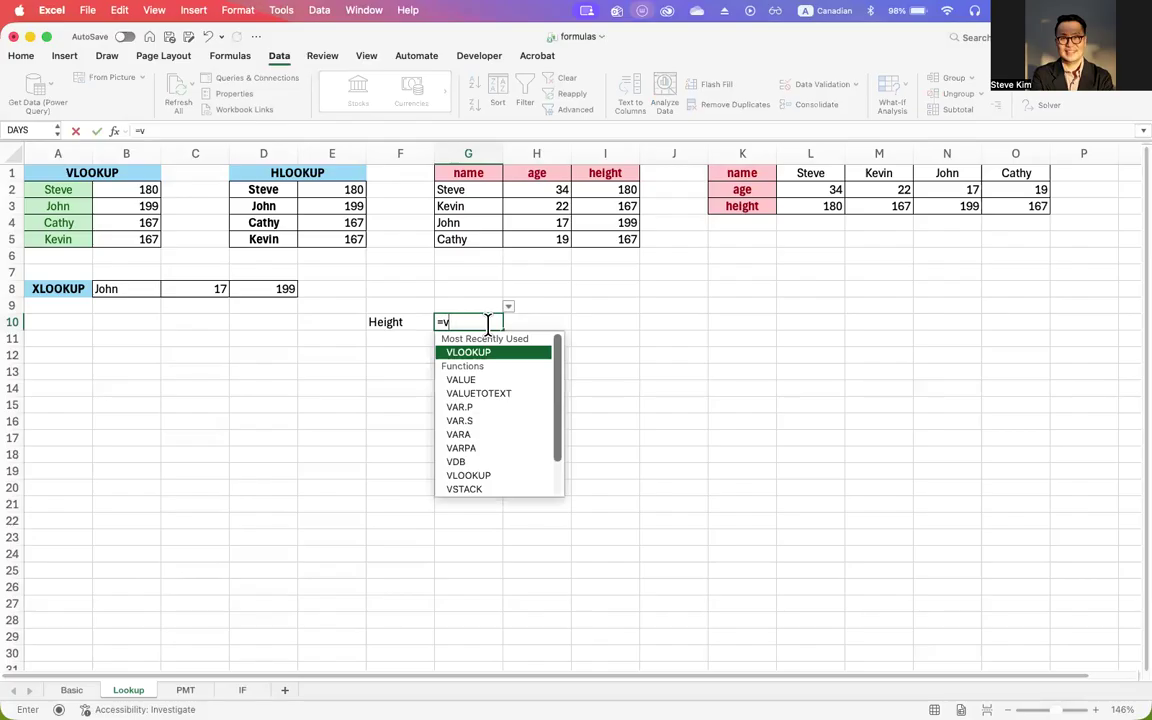
{"action": "key", "text": "Return"}
{"action": "double_click", "coordinate": [487, 322]}
{"action": "key", "text": "Escape"}
{"action": "double_click", "coordinate": [463, 322]}
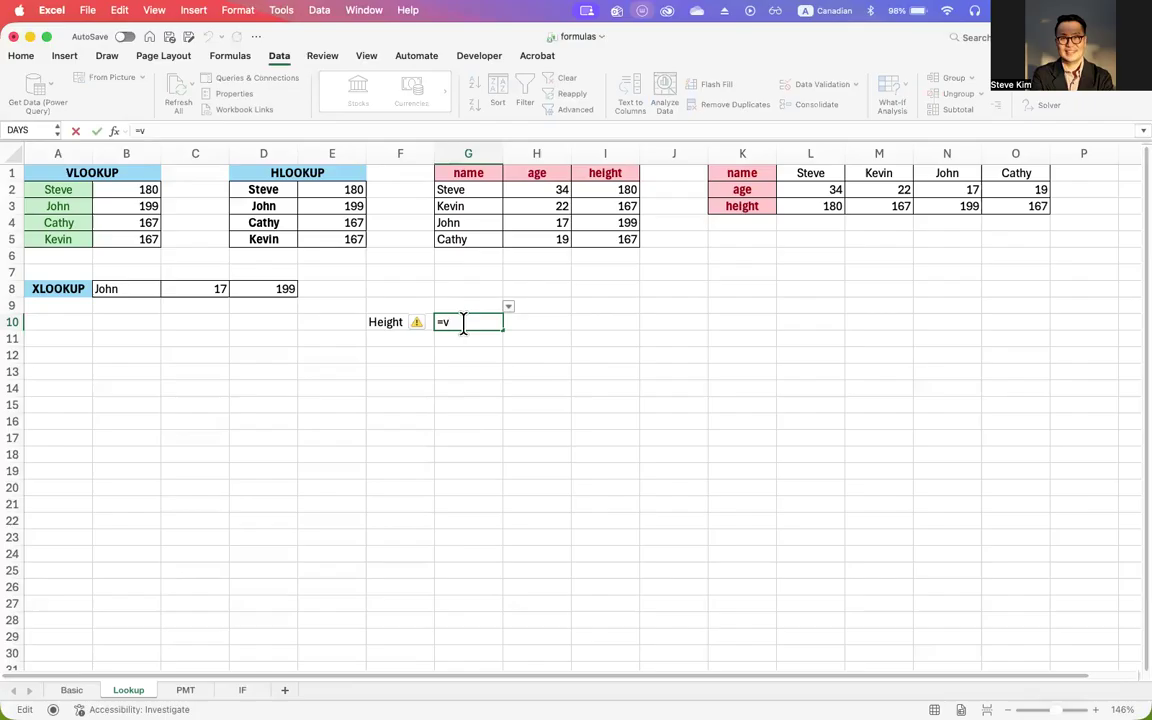
{"action": "type", "text": "lookup"}
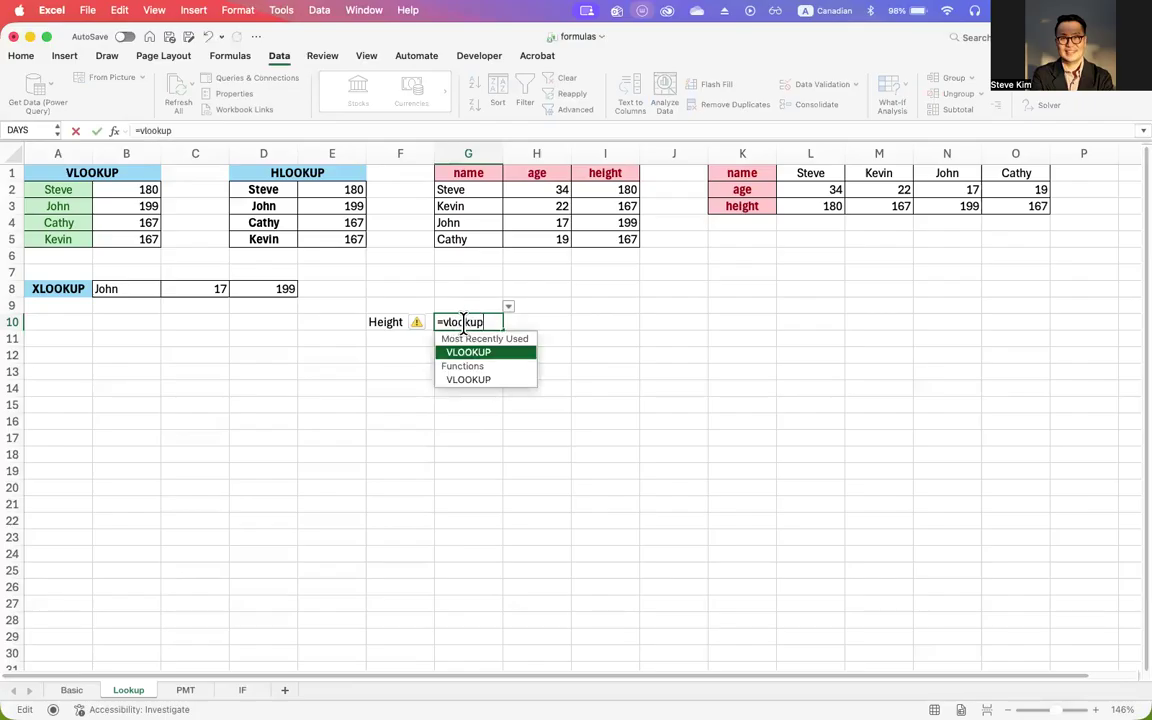
{"action": "type", "text": "("}
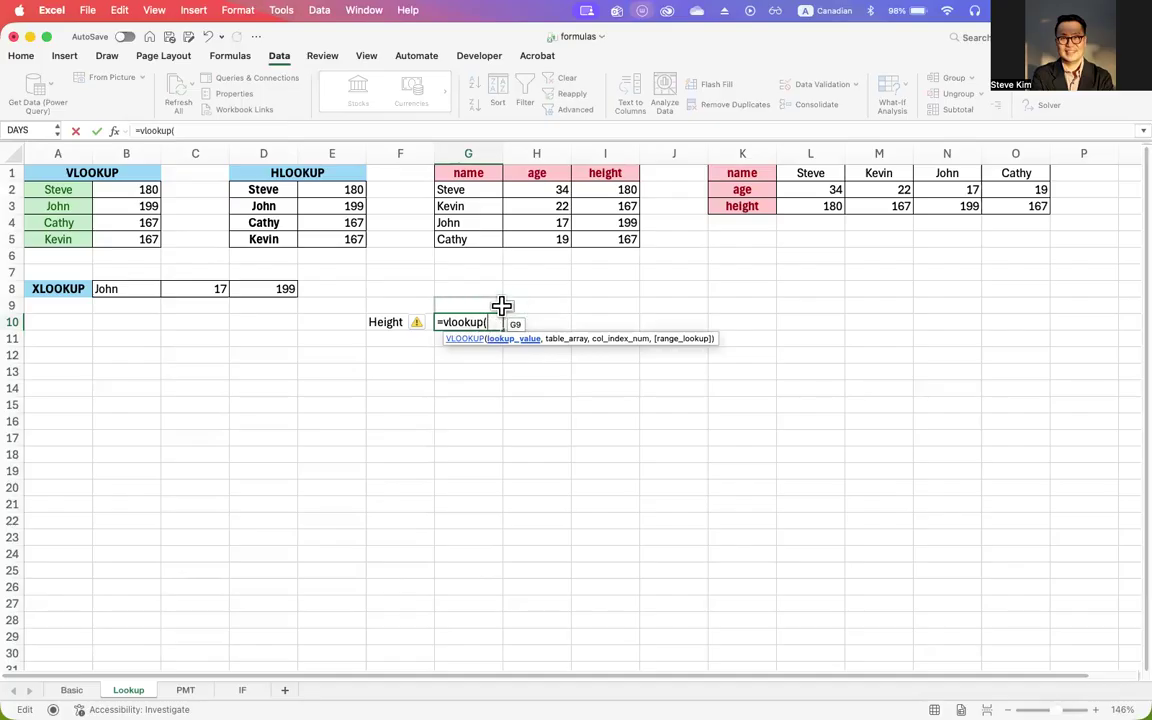
{"action": "left_click", "coordinate": [474, 302]}
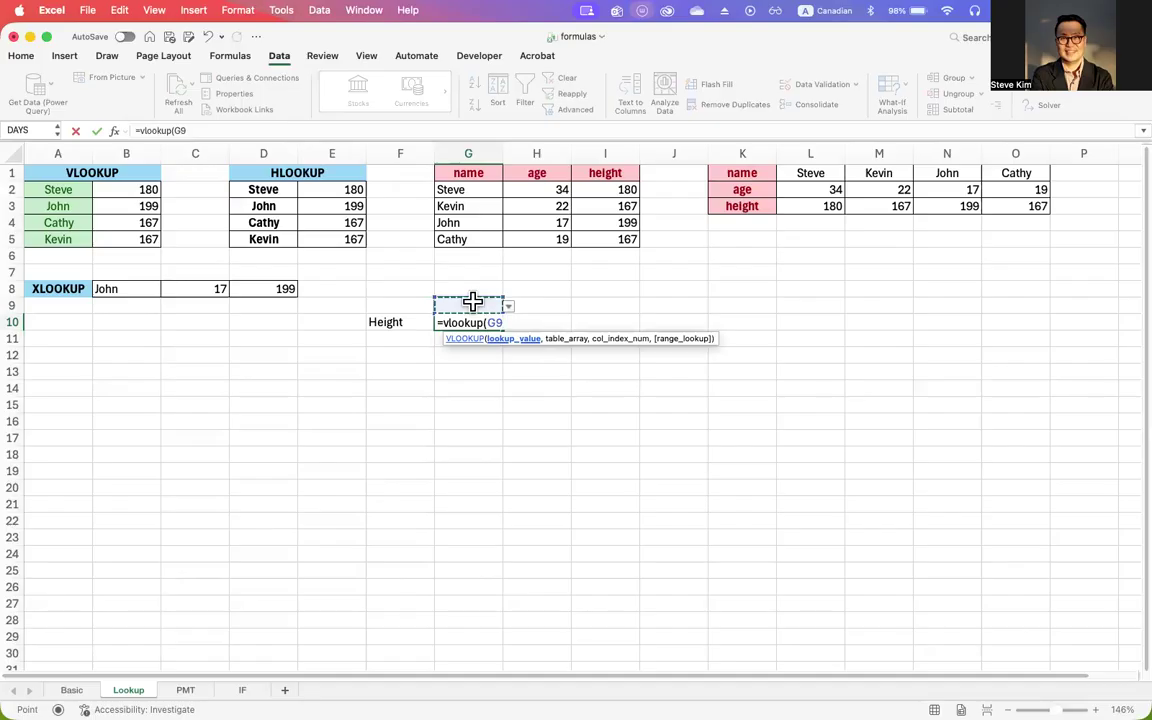
{"action": "type", "text": ","}
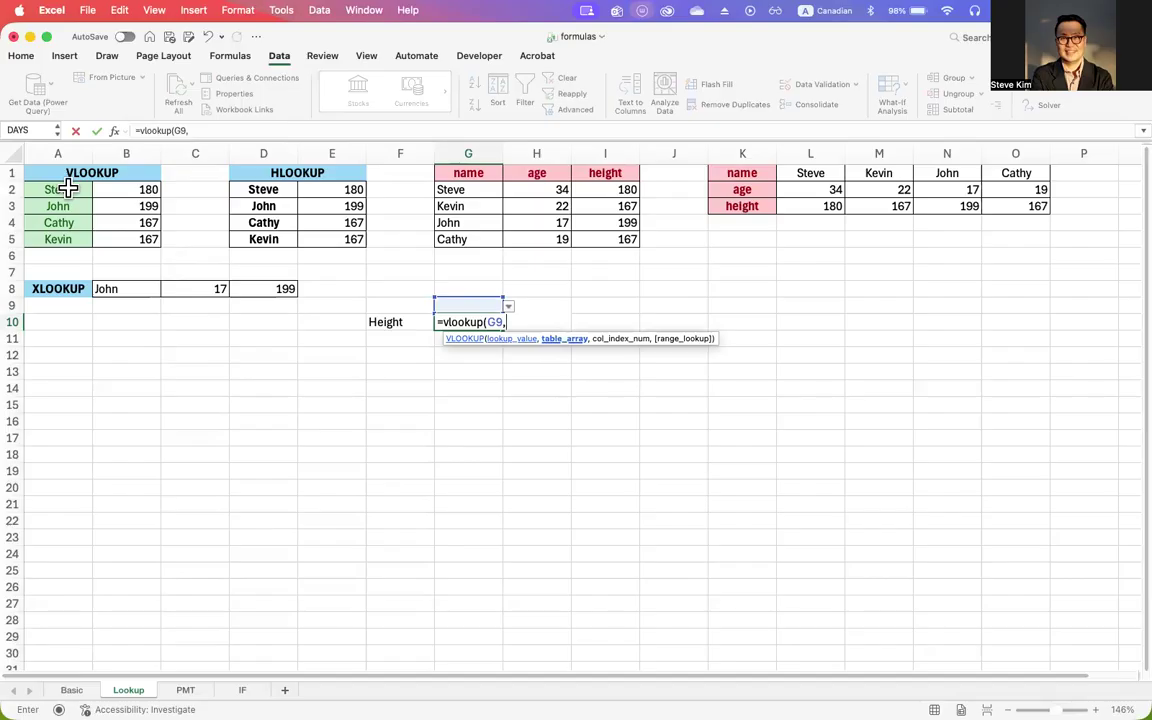
- Complete the G10 formula with table array A2:B5, column index 2 and FALSE for an exact match
{"action": "left_click_drag", "start_coordinate": [68, 189], "coordinate": [71, 208]}
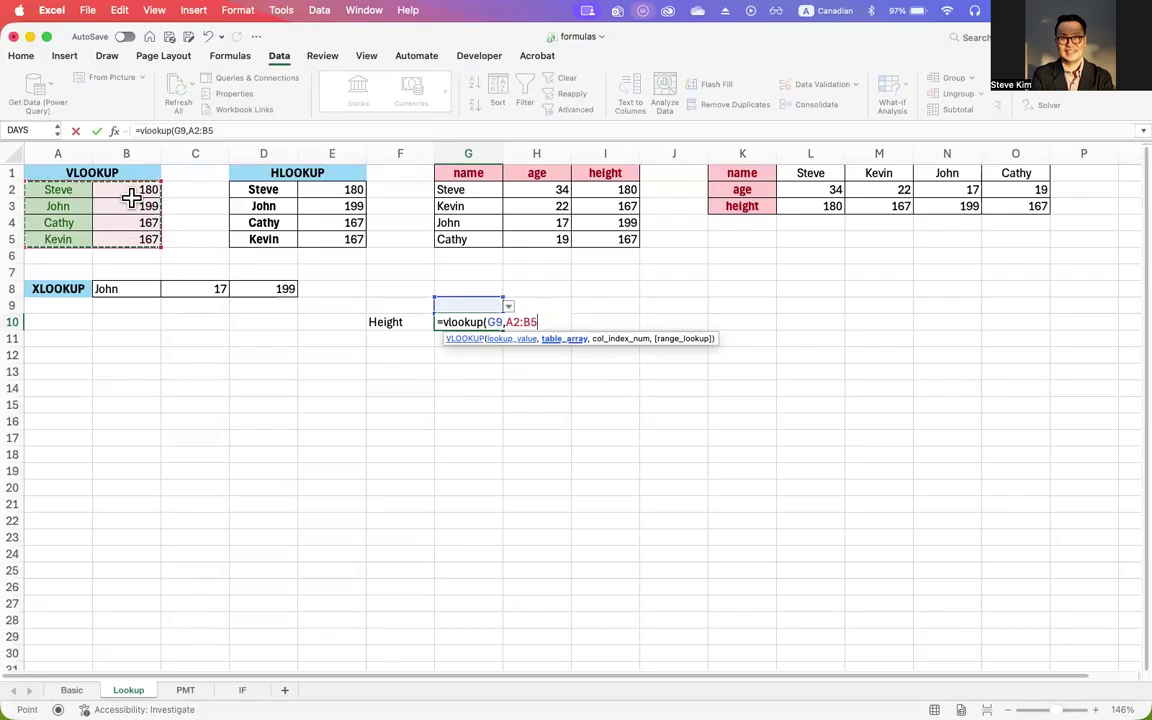
{"action": "type", "text": ","}
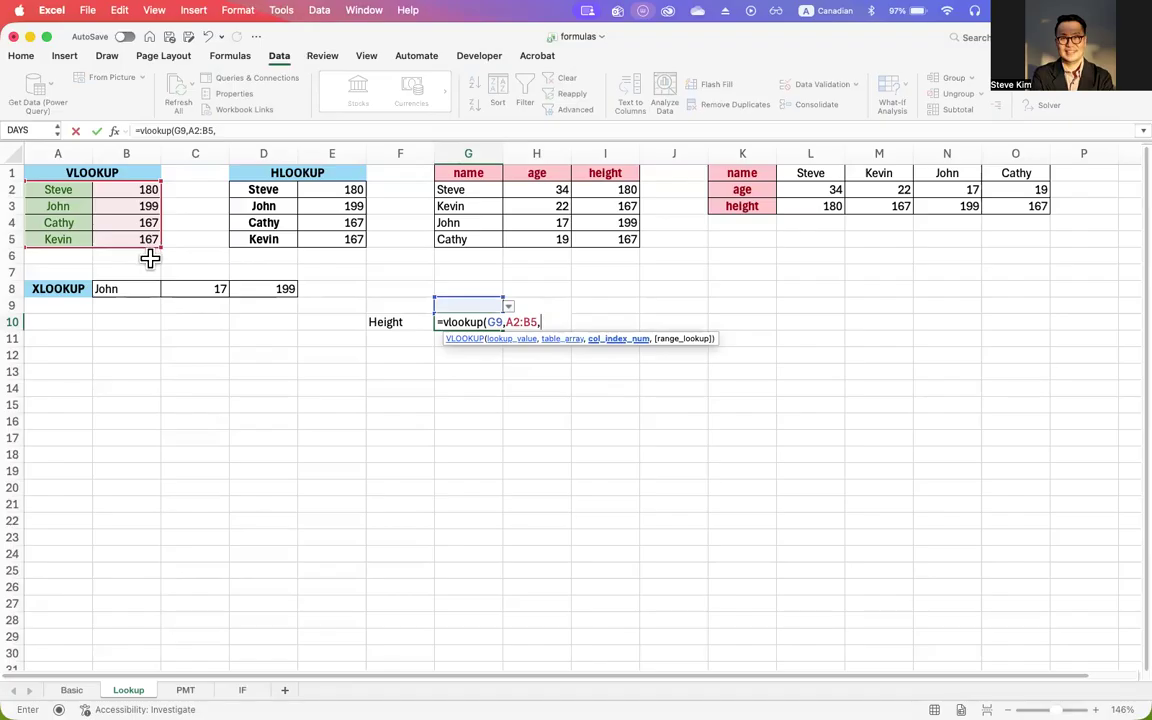
{"action": "type", "text": "2,"}
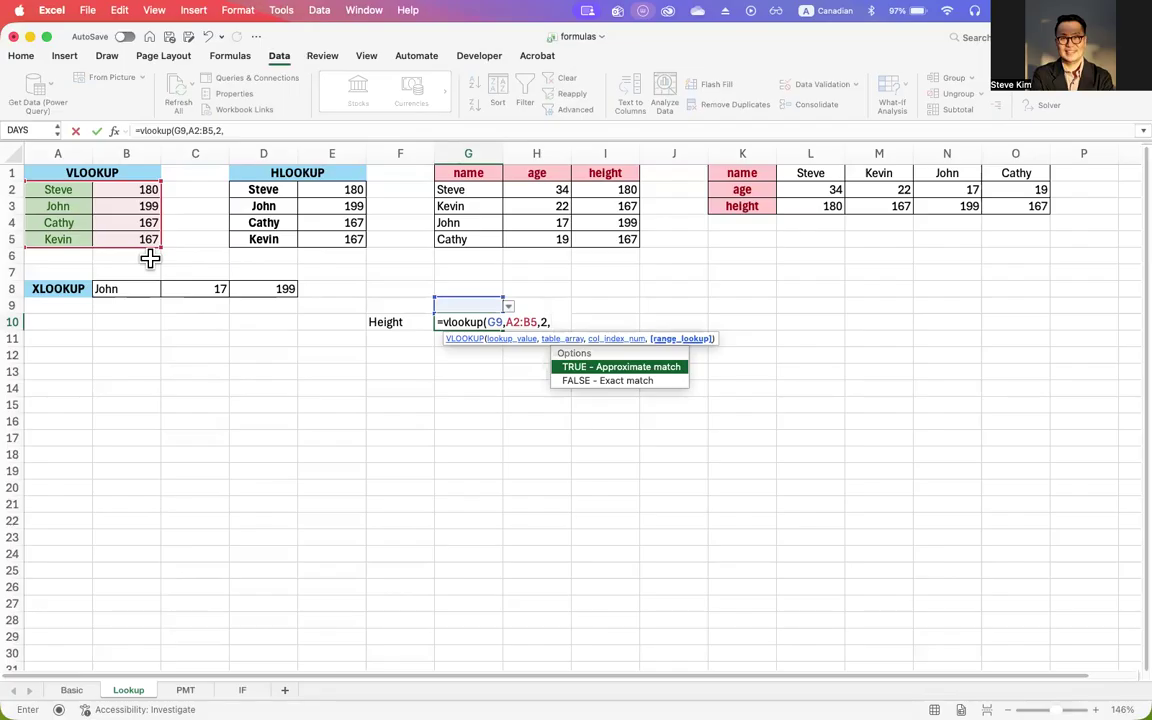
{"action": "type", "text": "false)"}
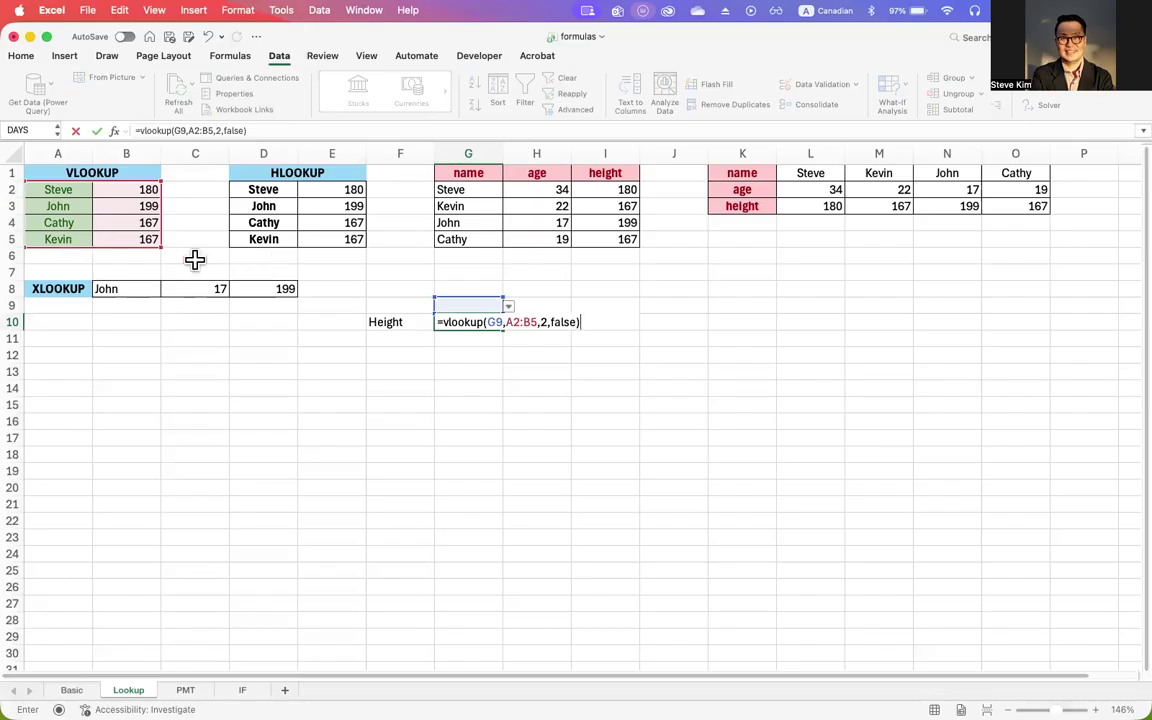
{"action": "key", "text": "Return"}
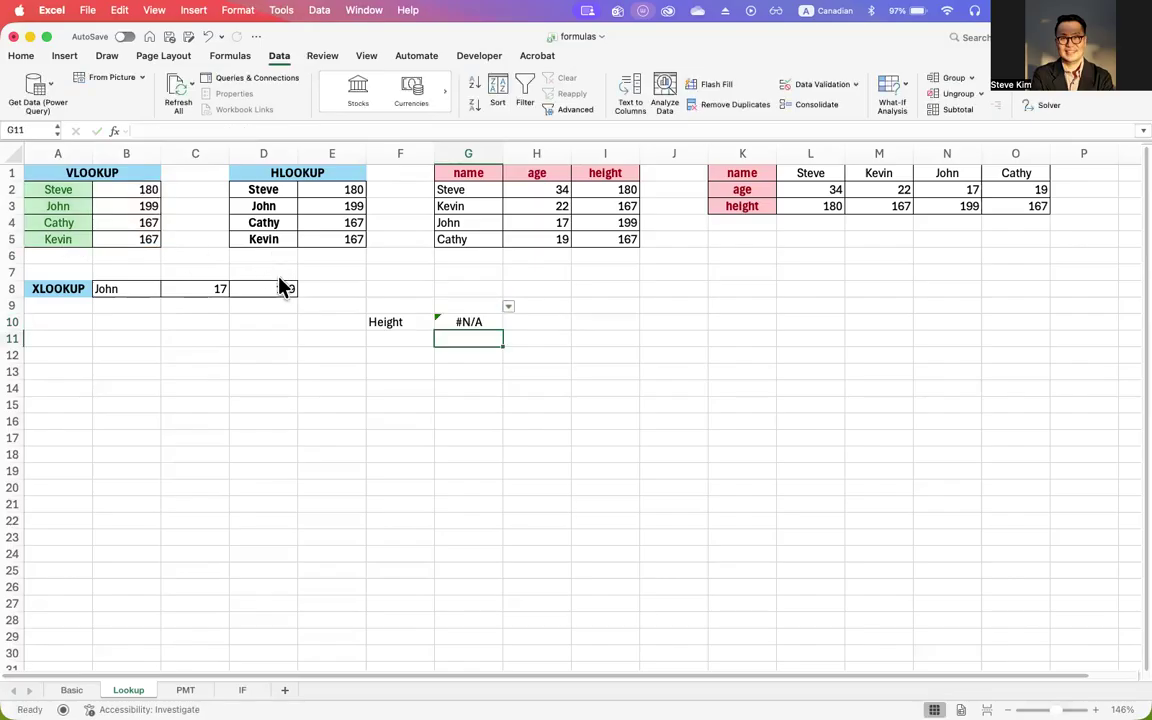
- Test the height lookup by choosing the first, third, fourth and finally the second name in the G9 dropdown
{"action": "left_click", "coordinate": [485, 310]}
{"action": "left_click", "coordinate": [508, 307]}
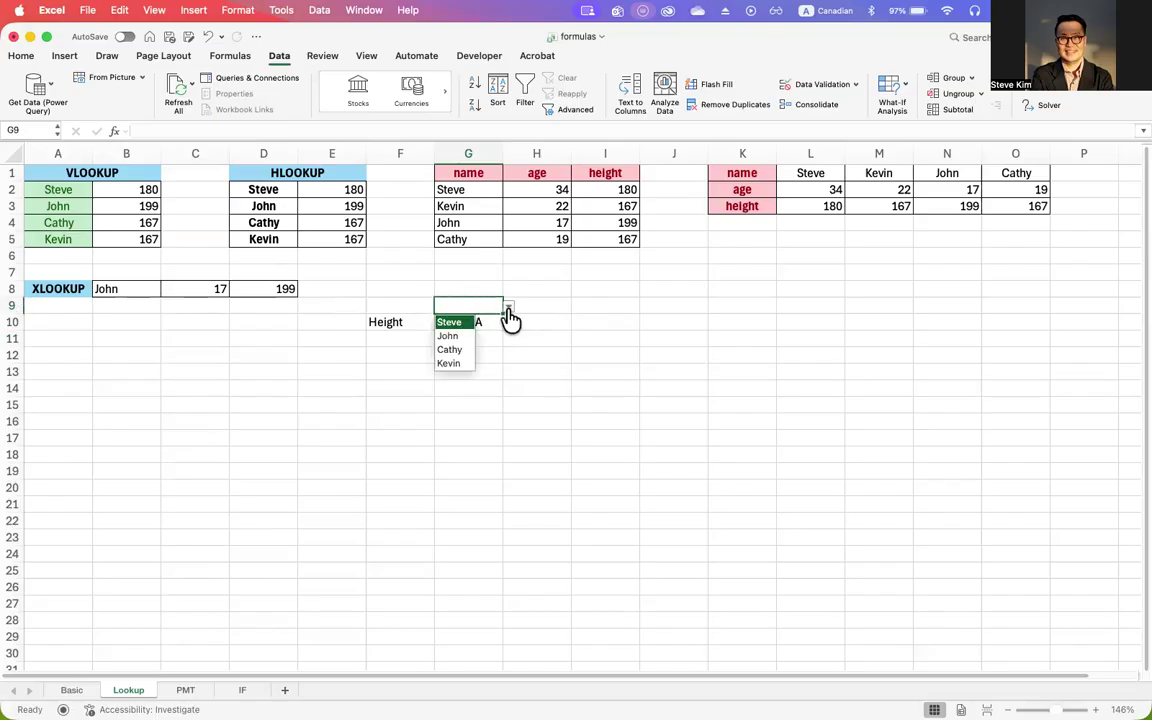
{"action": "left_click", "coordinate": [444, 323]}
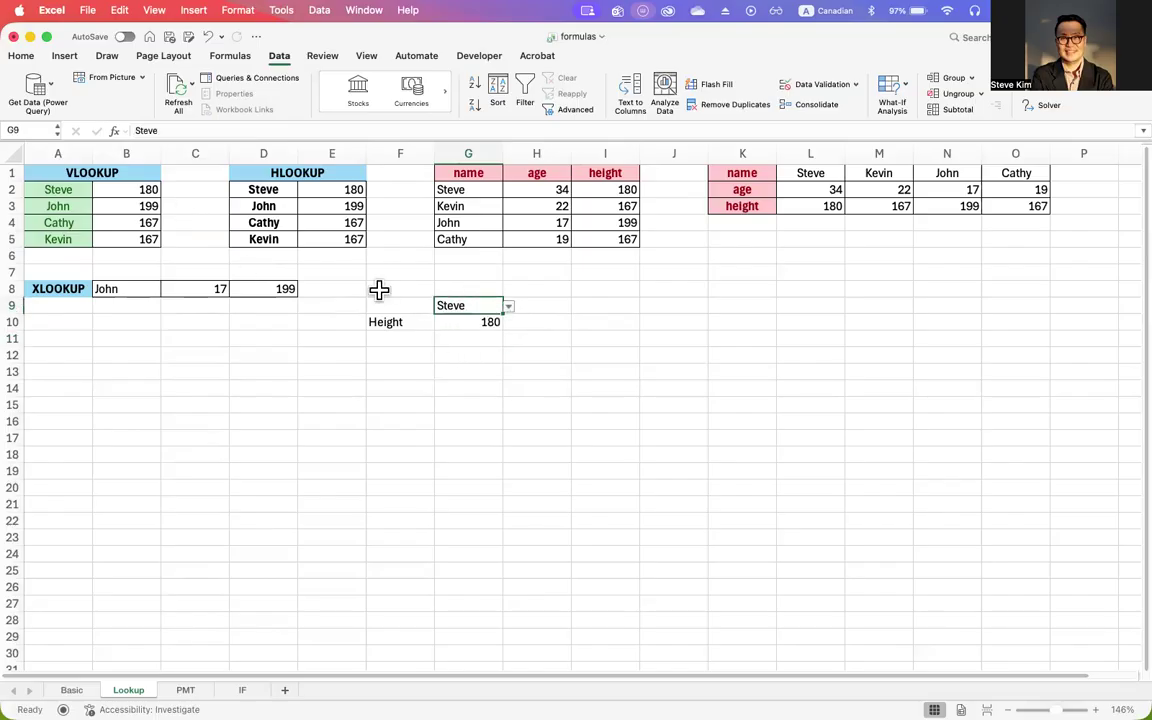
{"action": "left_click", "coordinate": [508, 307]}
{"action": "left_click", "coordinate": [468, 348]}
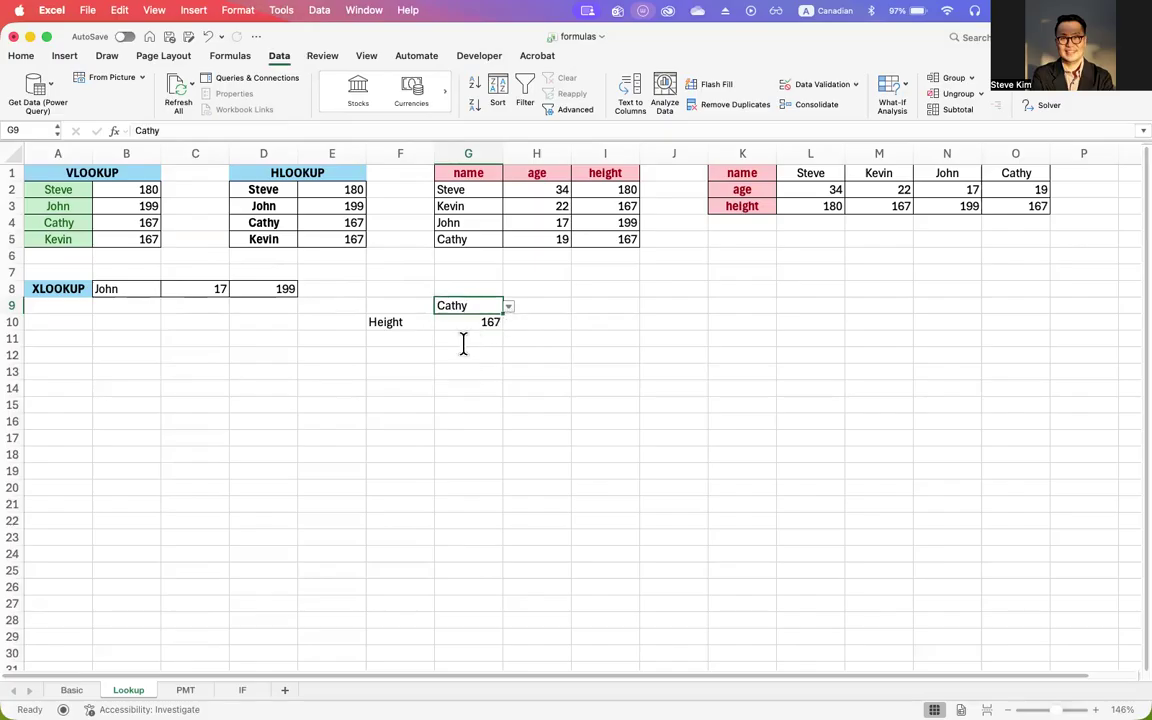
{"action": "double_click", "coordinate": [458, 310]}
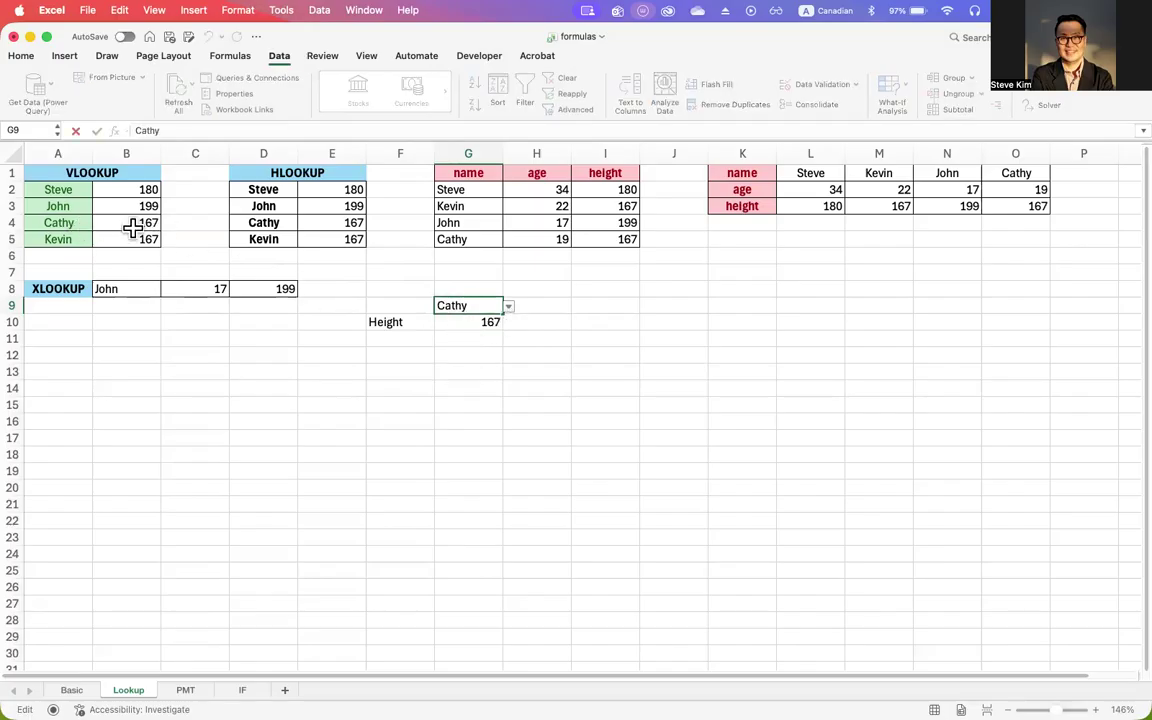
{"action": "left_click", "coordinate": [507, 308]}
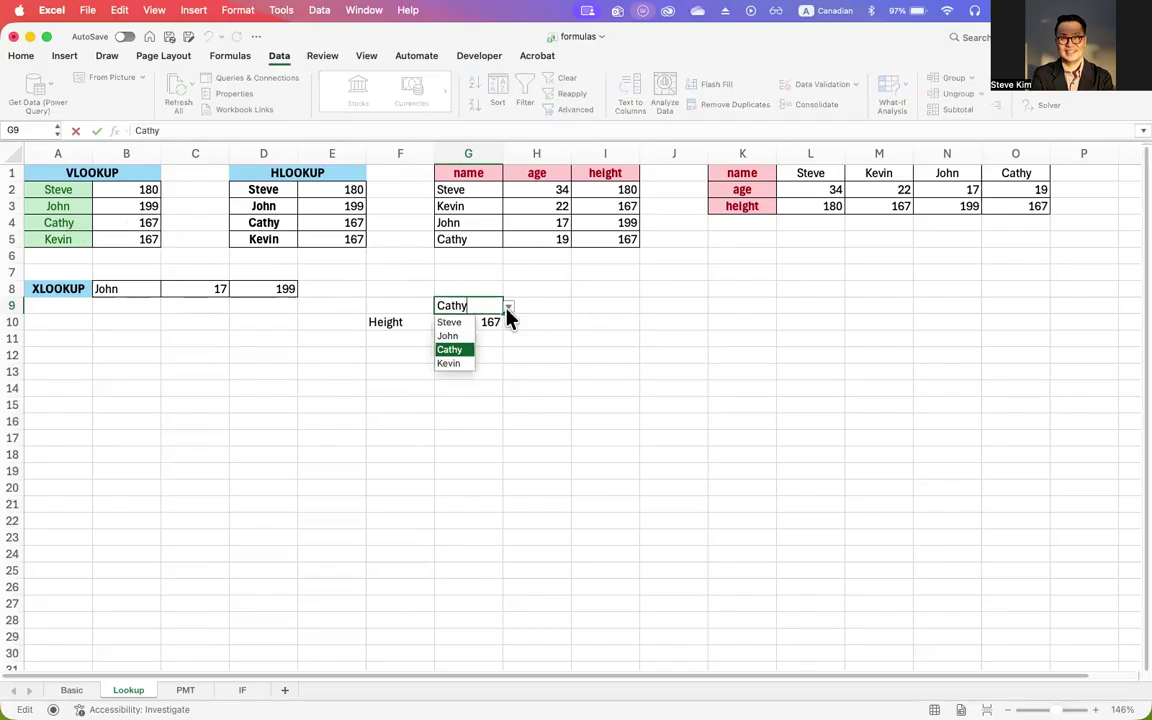
{"action": "left_click", "coordinate": [453, 364]}
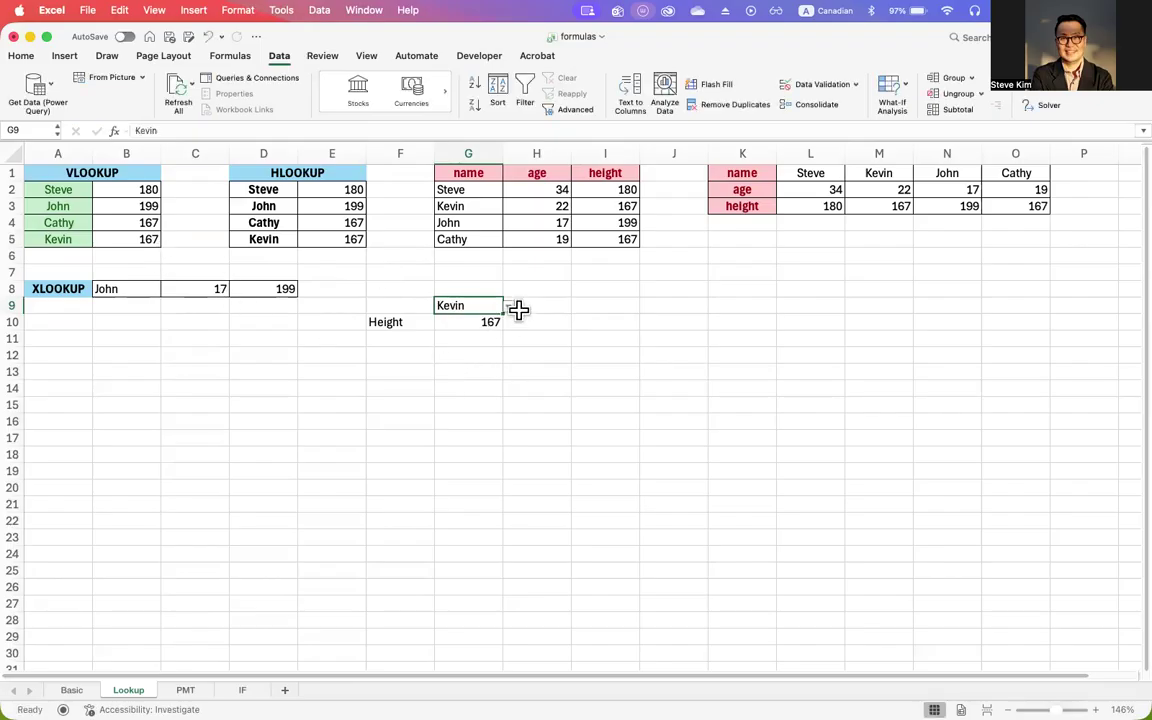
{"action": "left_click", "coordinate": [508, 307]}
{"action": "left_click", "coordinate": [449, 340]}
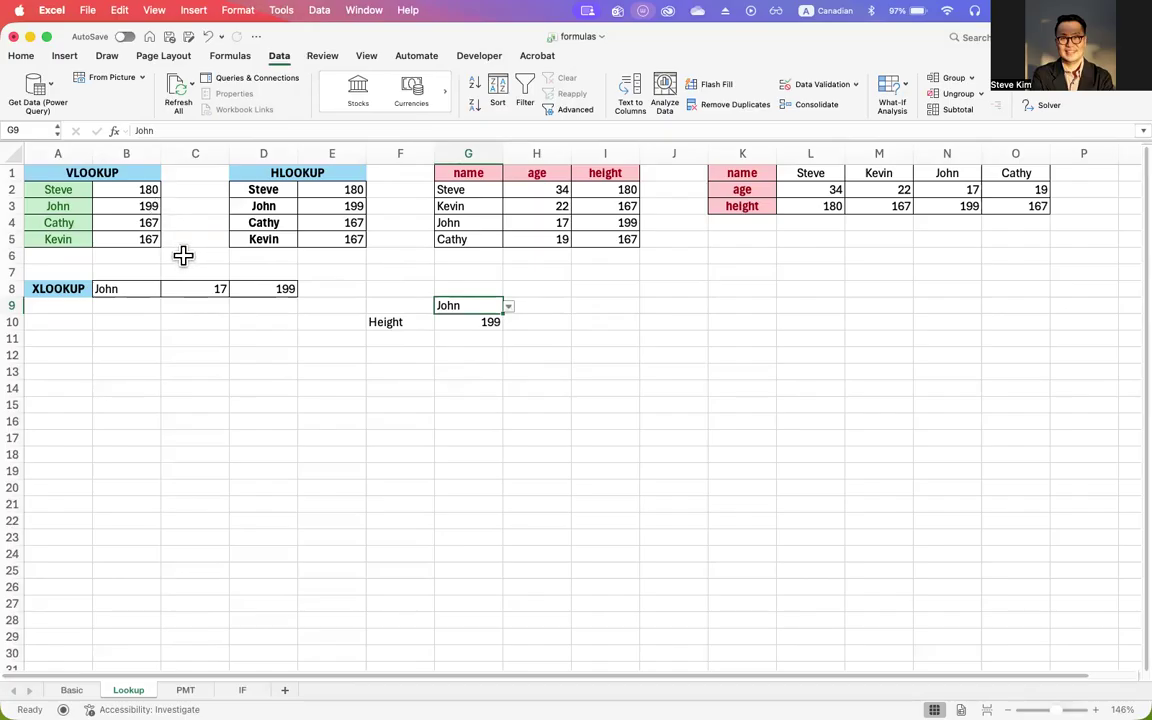
- Review the VLOOKUP formula in G10, the HLOOKUP formula in E2 and the lookup names in D2:D5
{"action": "left_click", "coordinate": [467, 322]}
{"action": "double_click", "coordinate": [467, 322]}
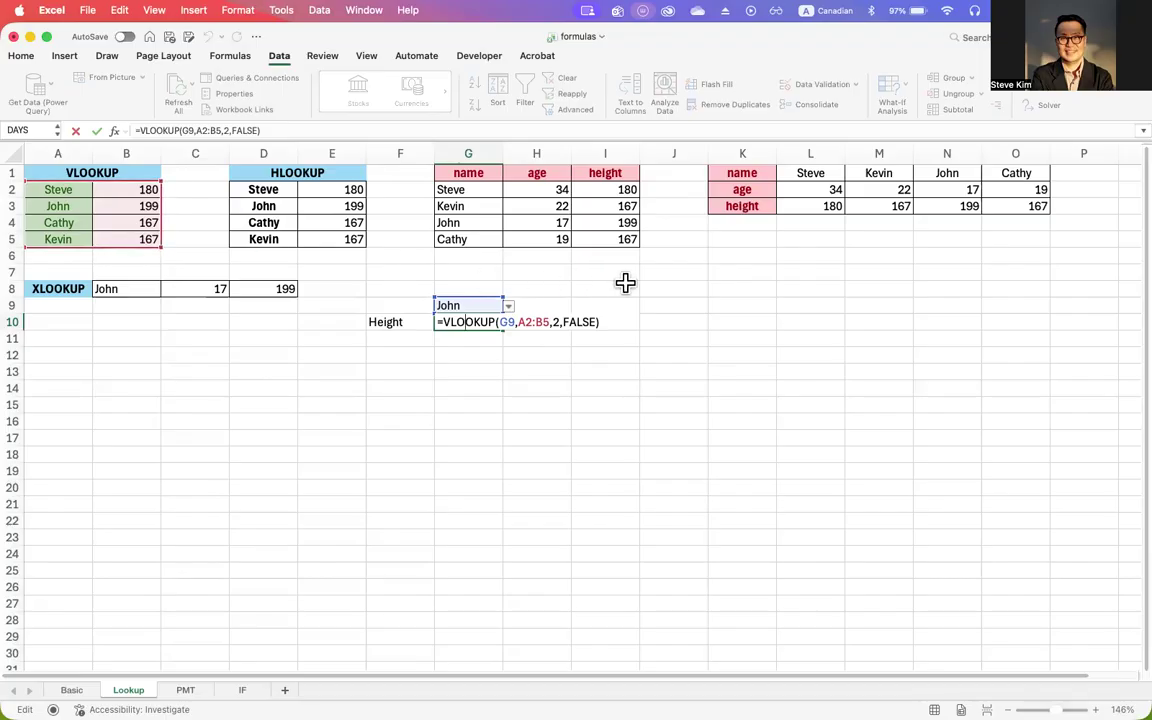
{"action": "left_click", "coordinate": [334, 190]}
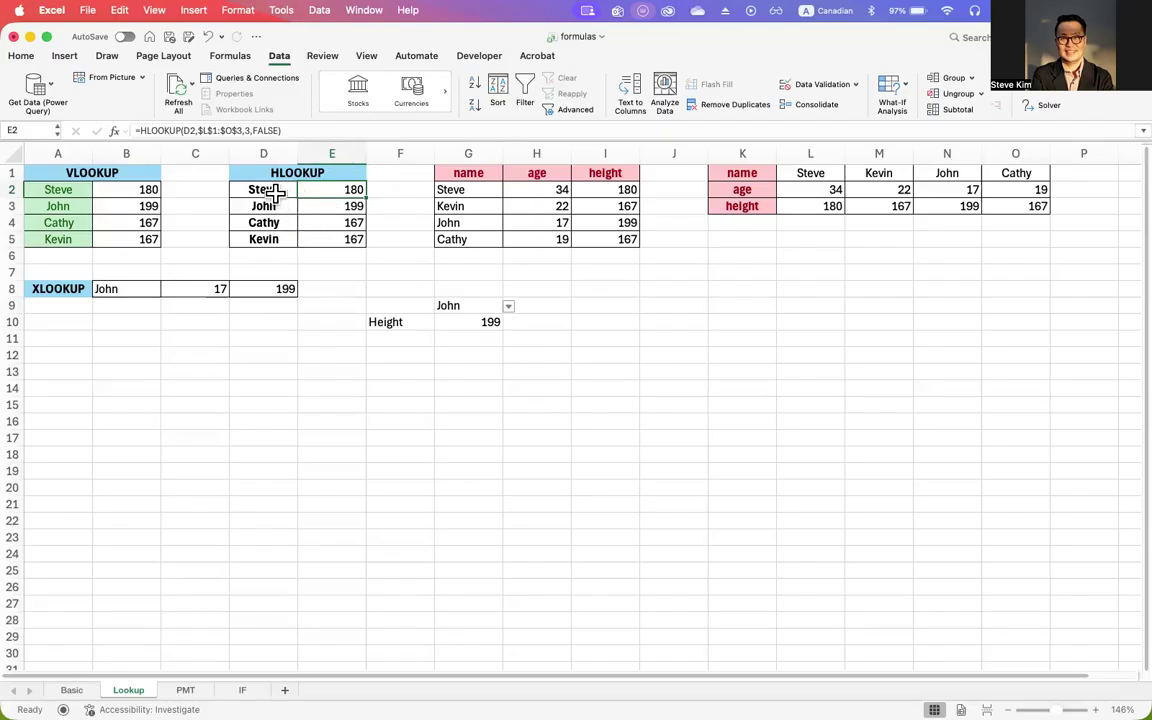
{"action": "left_click_drag", "start_coordinate": [273, 191], "coordinate": [275, 239]}
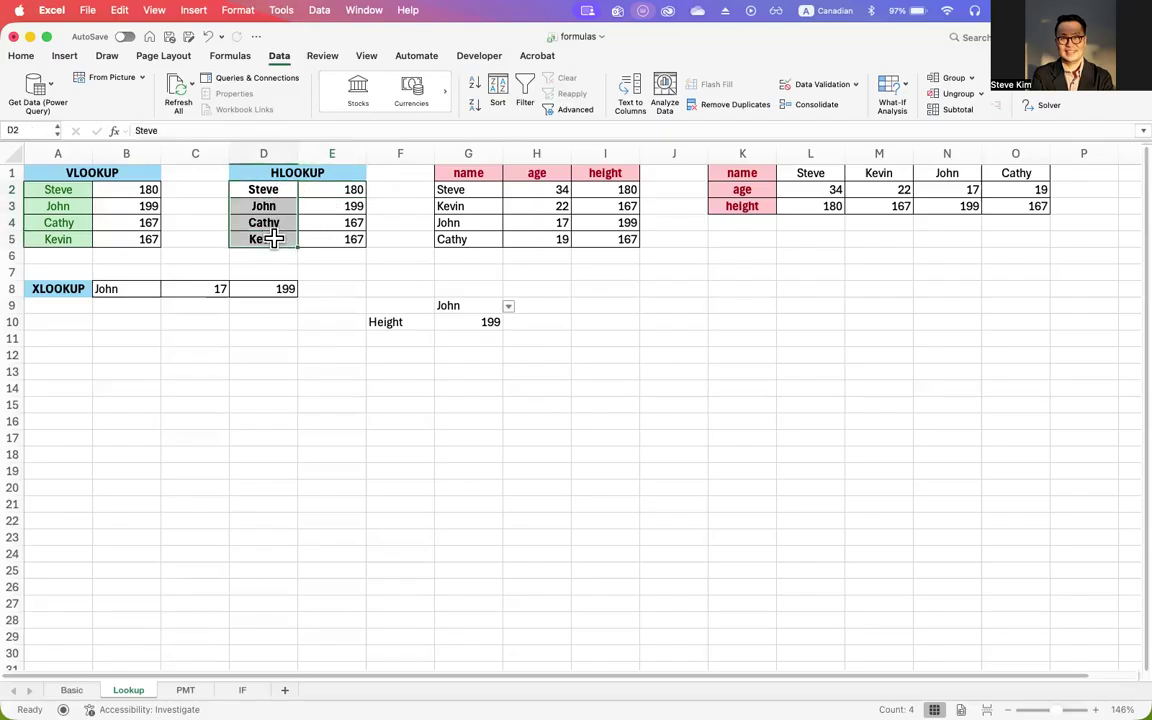
{"action": "left_click", "coordinate": [341, 191]}
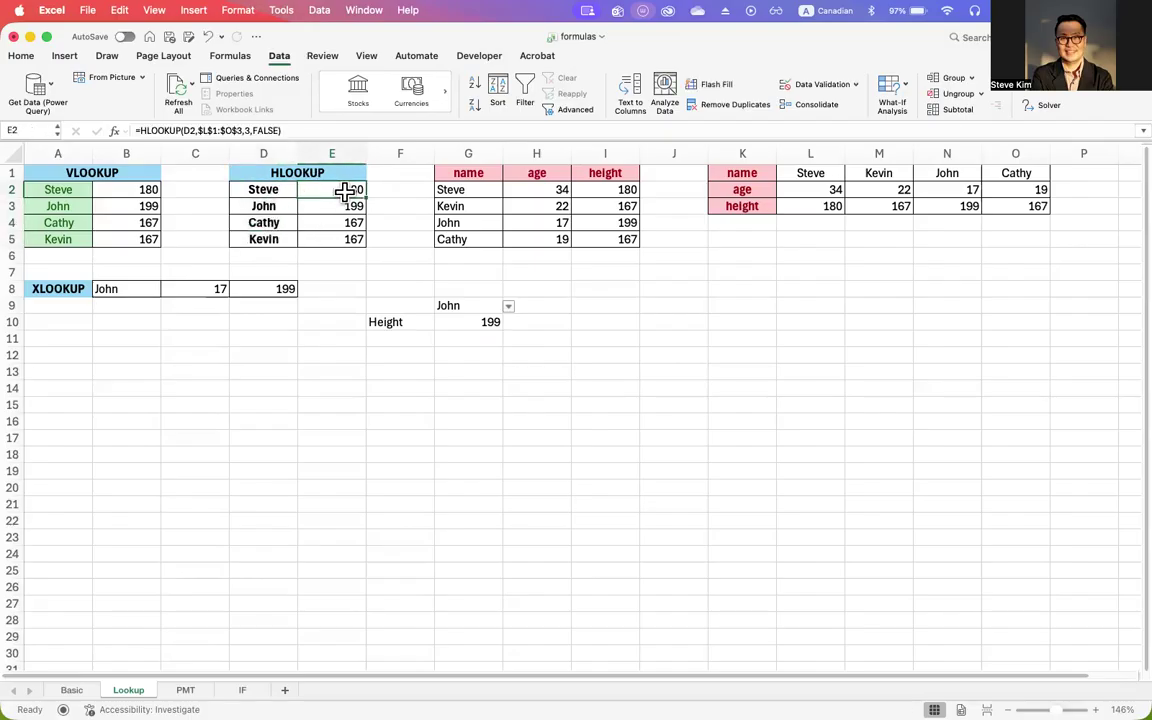
- Reorder the HLOOKUP names in D2:D5 by moving the first name to the end and the other three up one row
{"action": "left_click", "coordinate": [268, 191]}
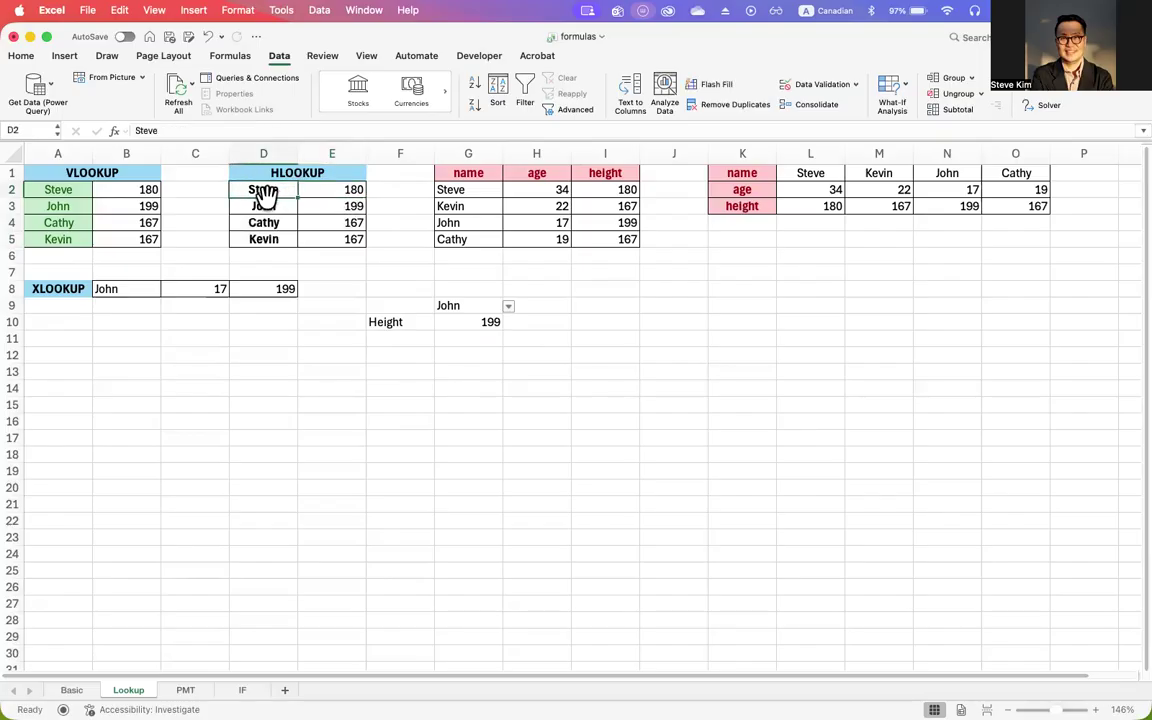
{"action": "type", "text": "John"}
{"action": "key", "text": "Return"}
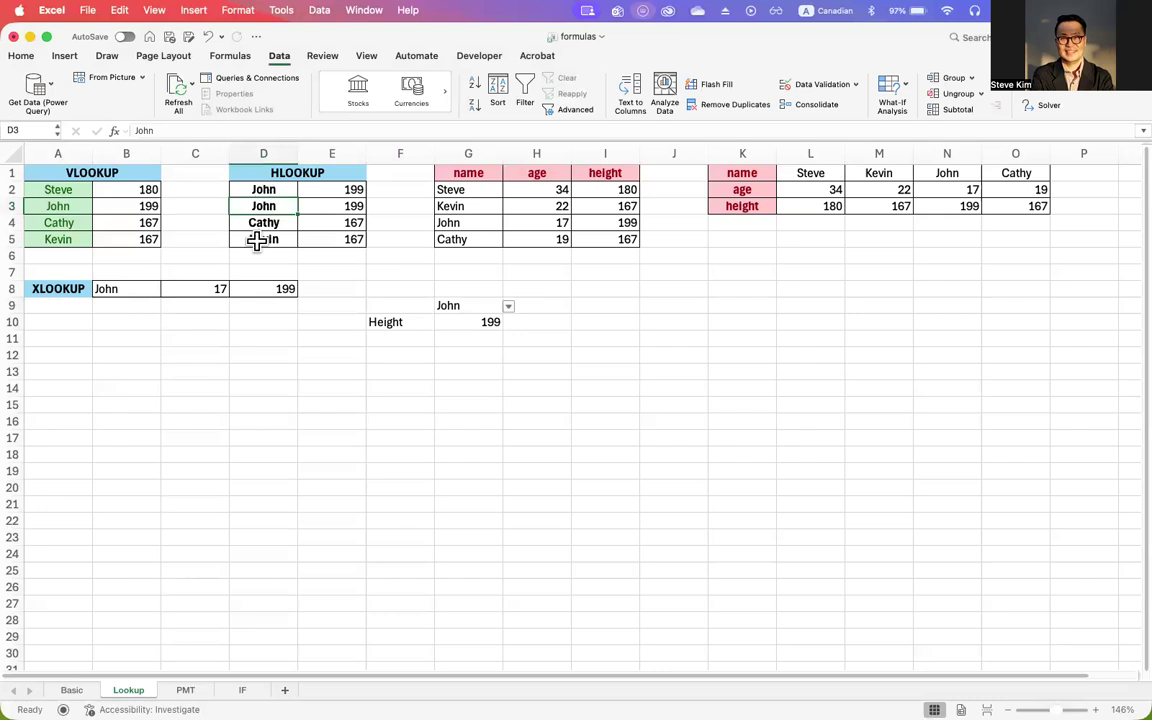
{"action": "type", "text": "Cathy"}
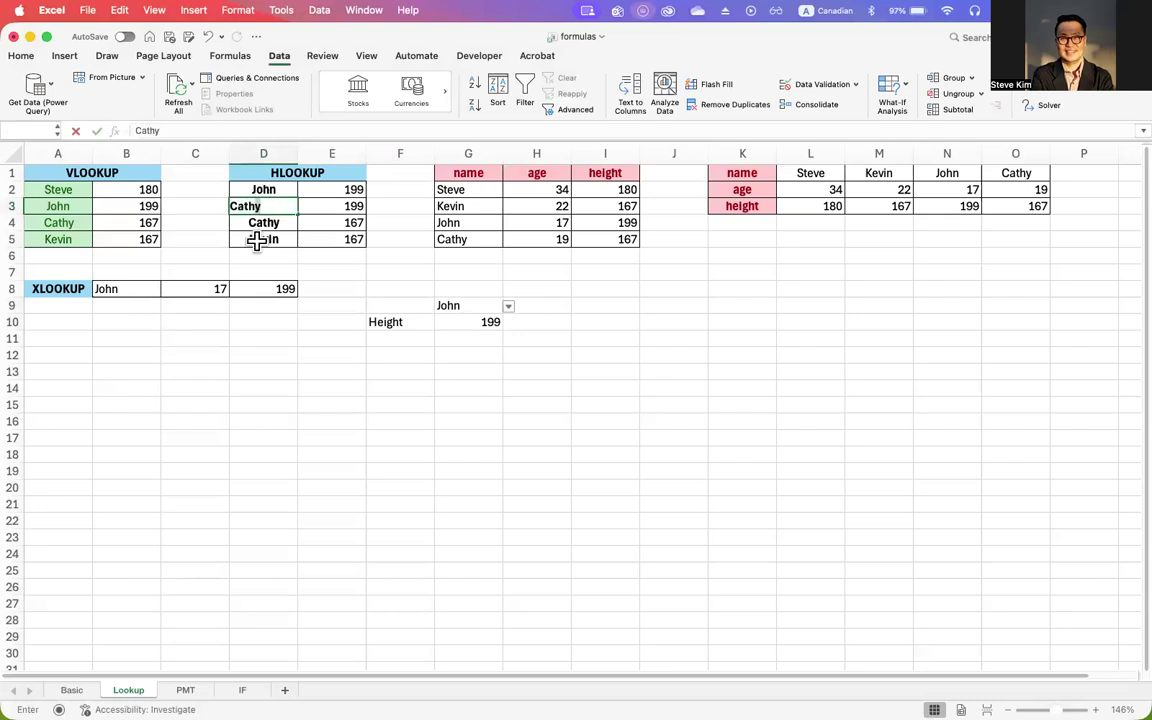
{"action": "left_click", "coordinate": [255, 239]}
{"action": "left_click", "coordinate": [272, 224]}
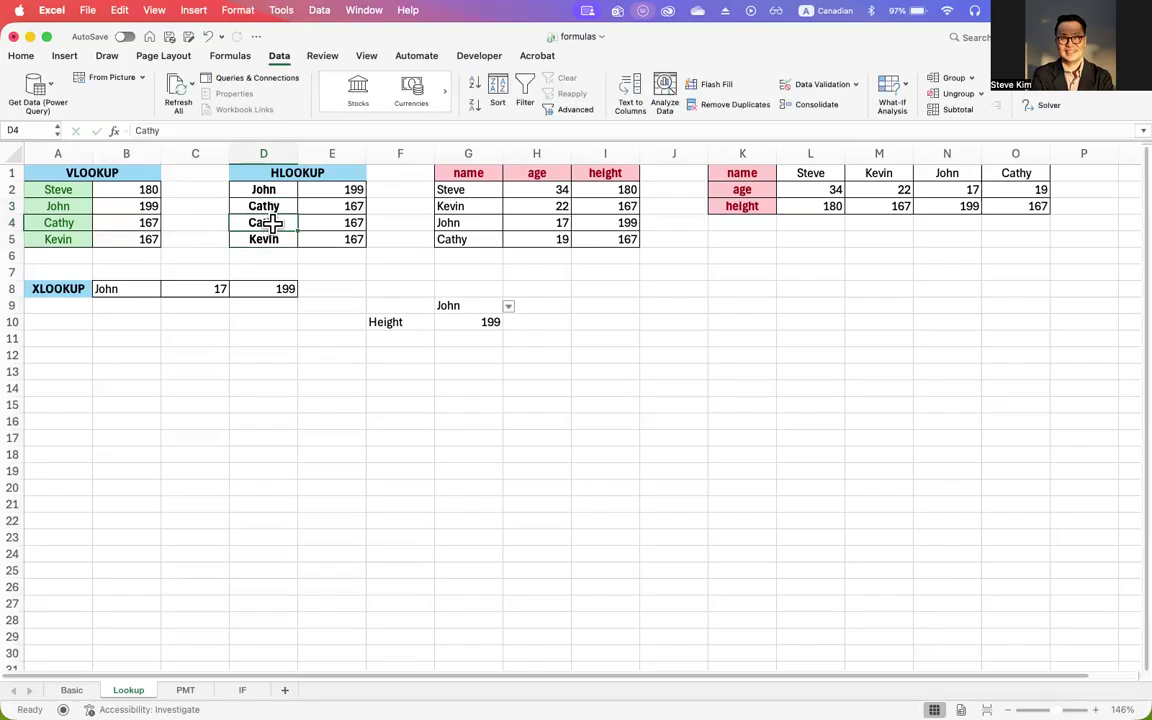
{"action": "type", "text": "Kevin"}
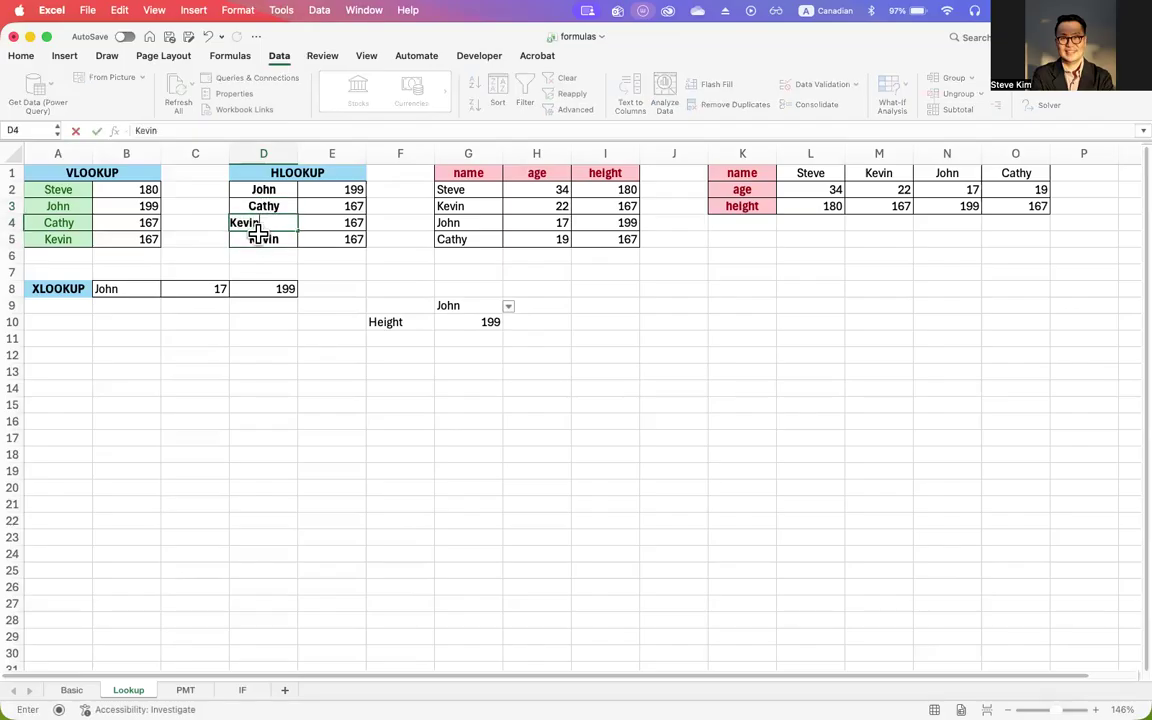
{"action": "left_click", "coordinate": [277, 265]}
{"action": "left_click", "coordinate": [272, 240]}
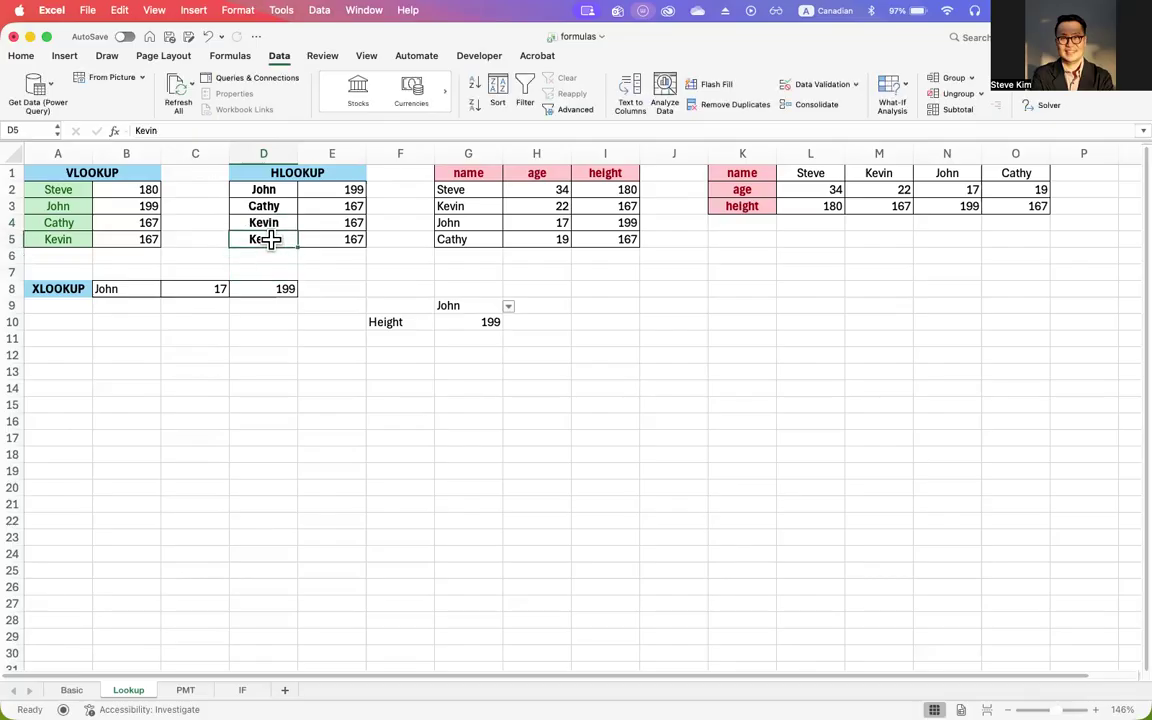
{"action": "type", "text": "St"}
{"action": "key", "text": "Return"}
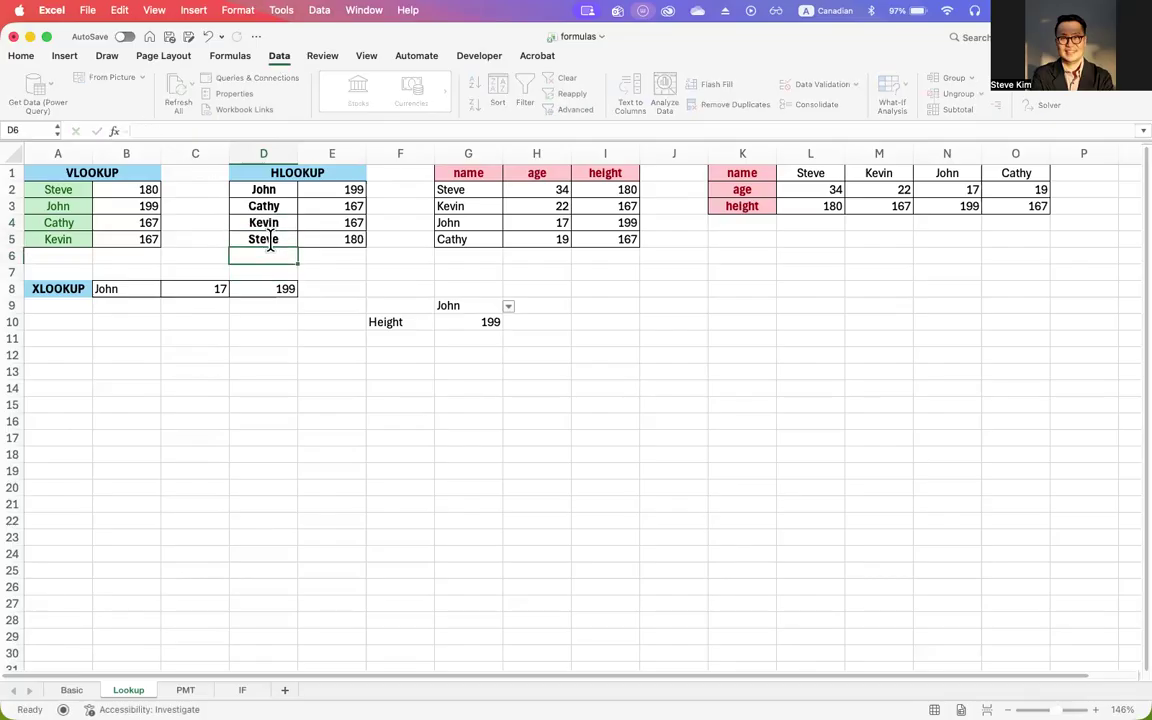
- Examine the arguments of the HLOOKUP formula in E2 and the VLOOKUP formula in B2
{"action": "double_click", "coordinate": [345, 191]}
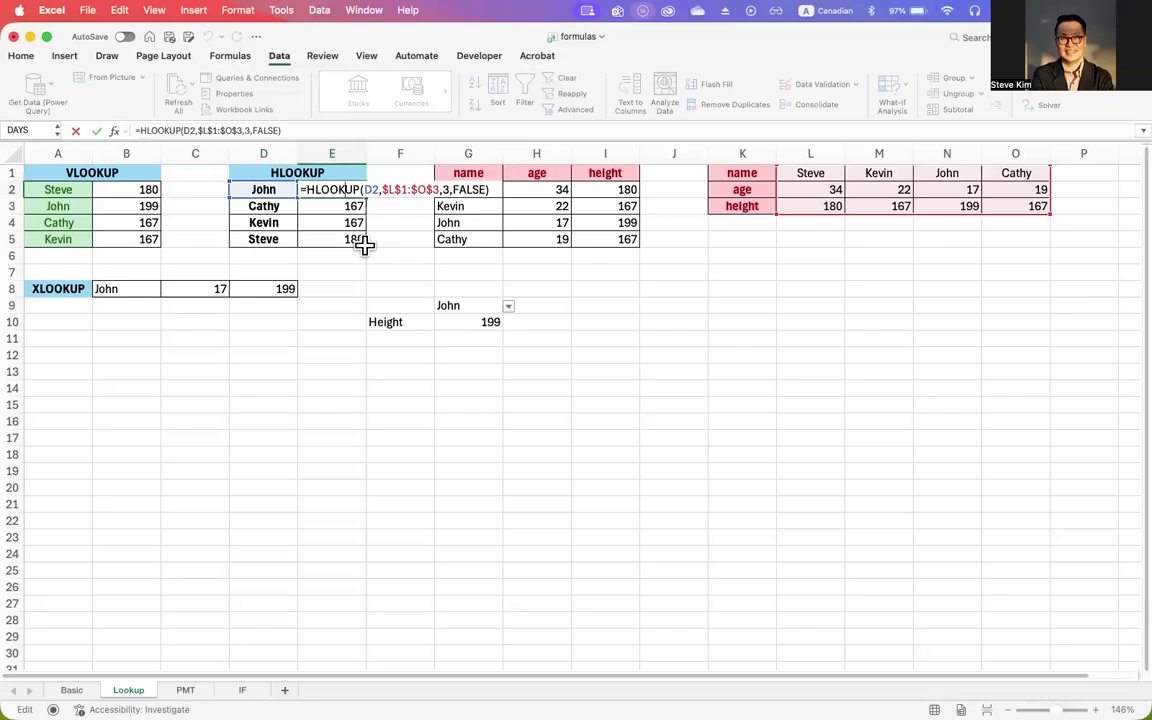
{"action": "key", "text": "Return"}
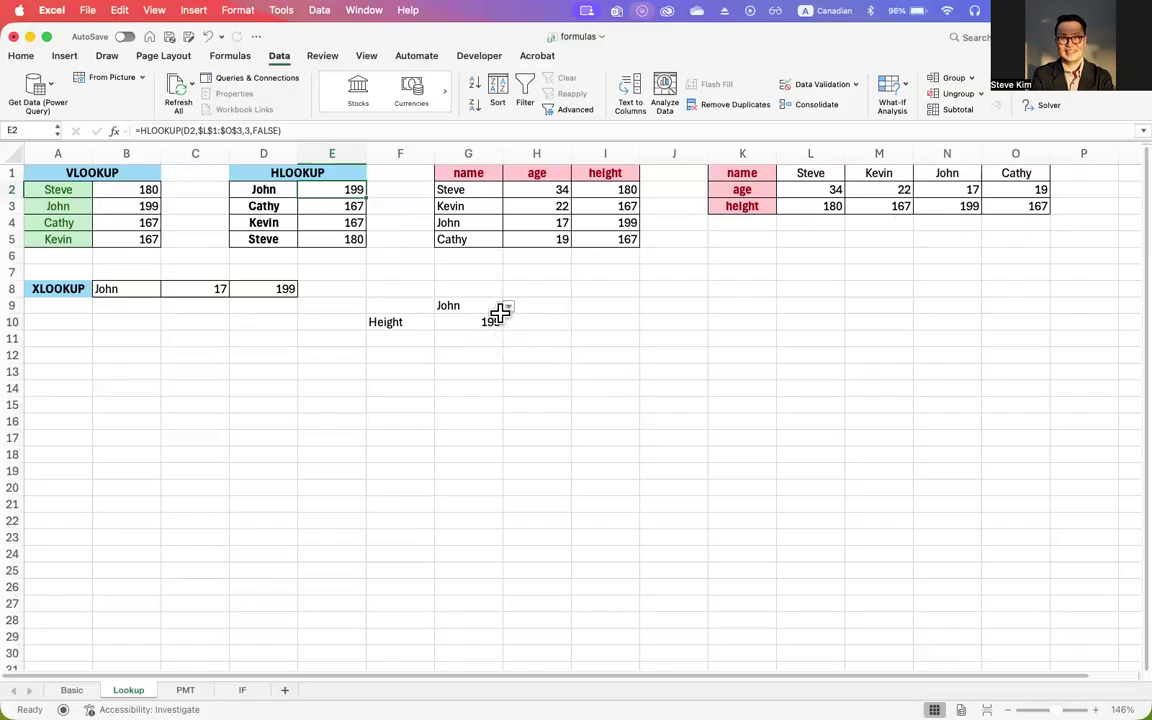
{"action": "left_click", "coordinate": [137, 189]}
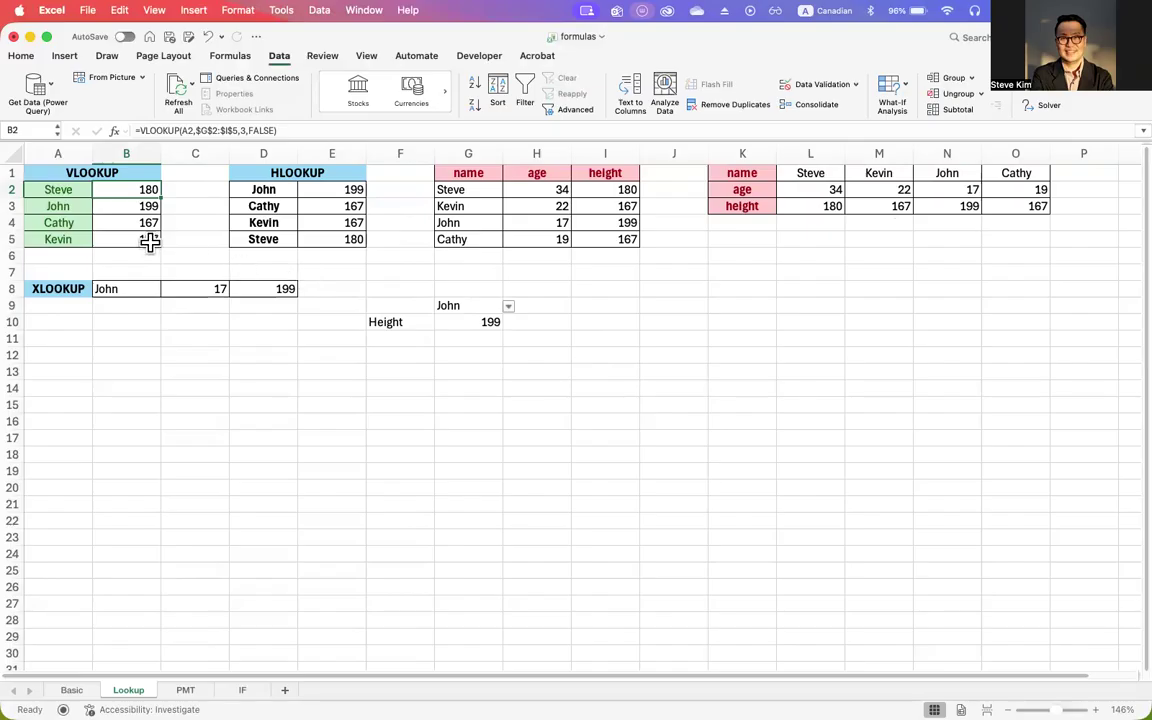
- Label the vertical source table by entering Reference Table for Vlookup in cell G6
{"action": "left_click", "coordinate": [470, 266]}
{"action": "type", "text": "Reference Table for Vlookup"}
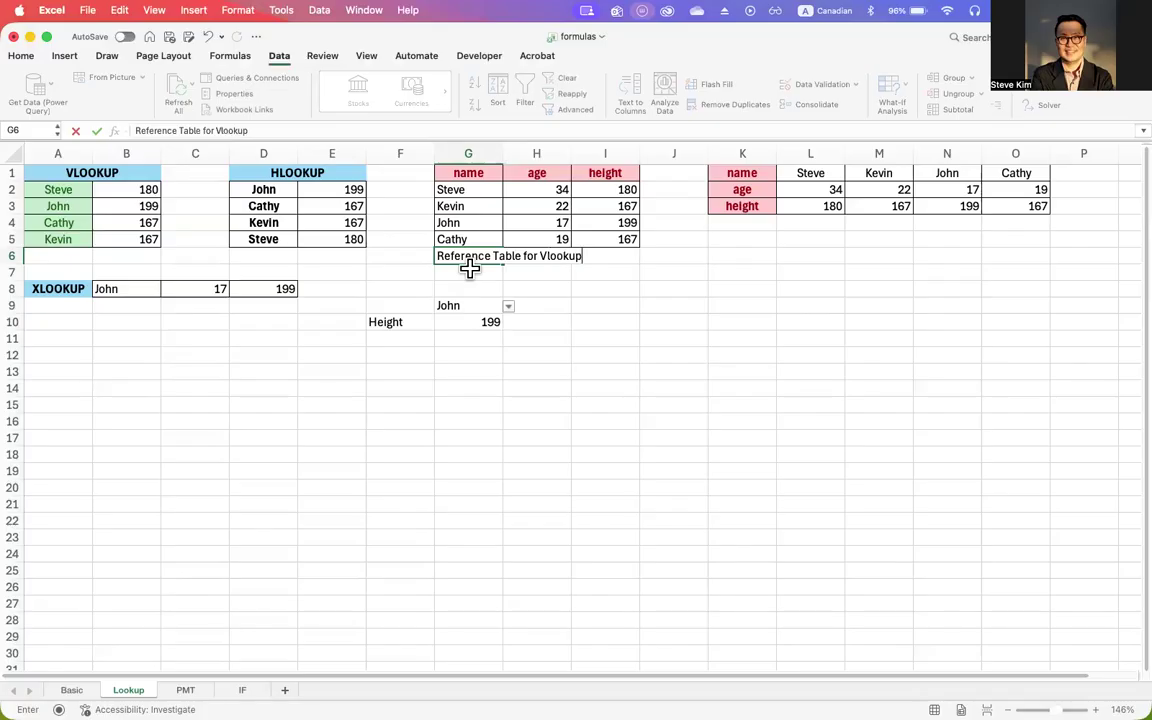
{"action": "left_click", "coordinate": [755, 221]}
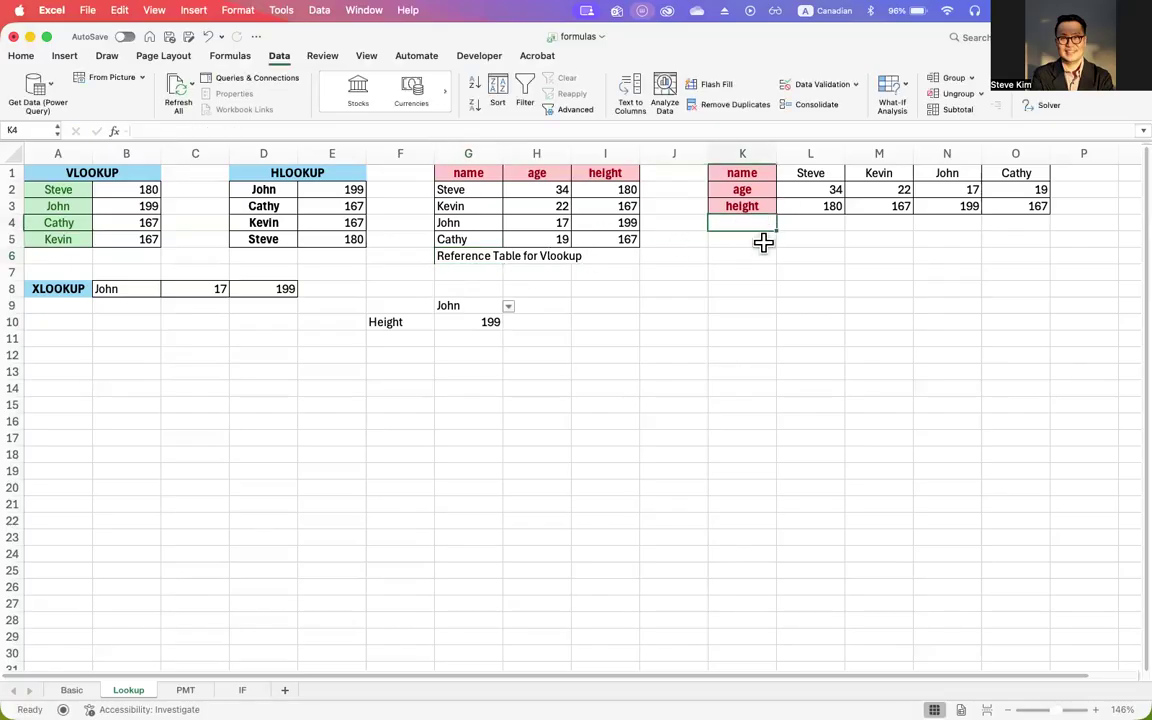
- Label the horizontal source table by entering Reference Table for Hlookup in cell K4
{"action": "type", "text": "Reference Table for H"}
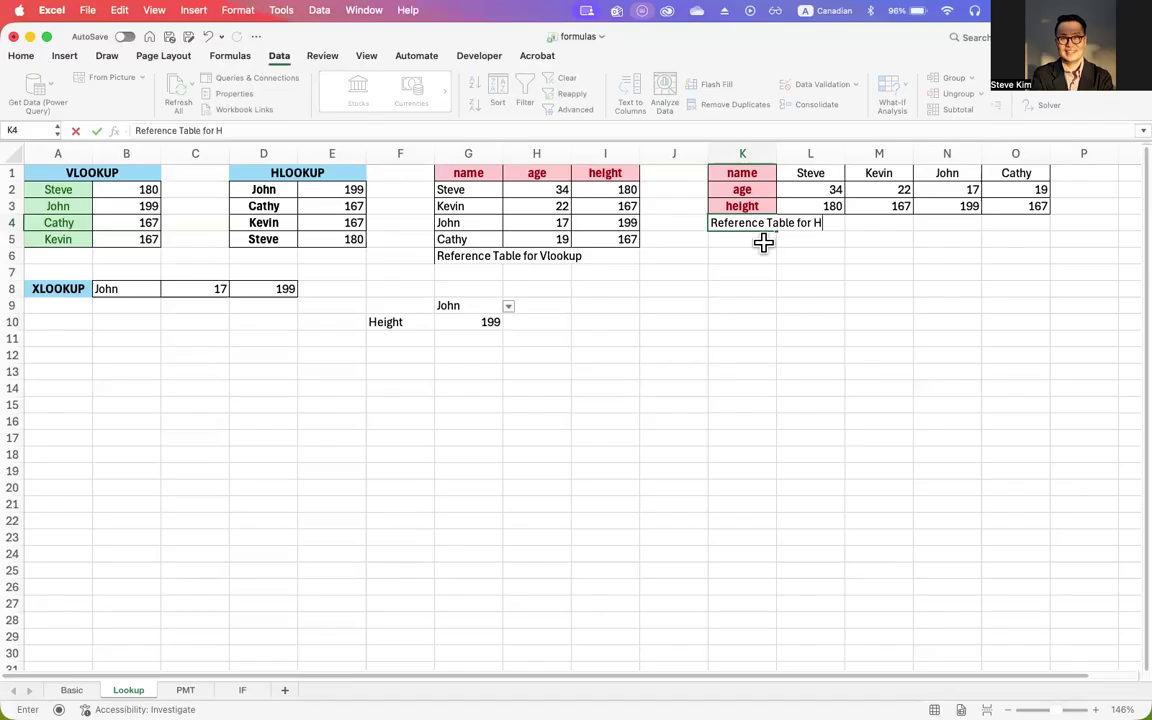
{"action": "type", "text": "lookup"}
{"action": "left_click", "coordinate": [757, 289]}
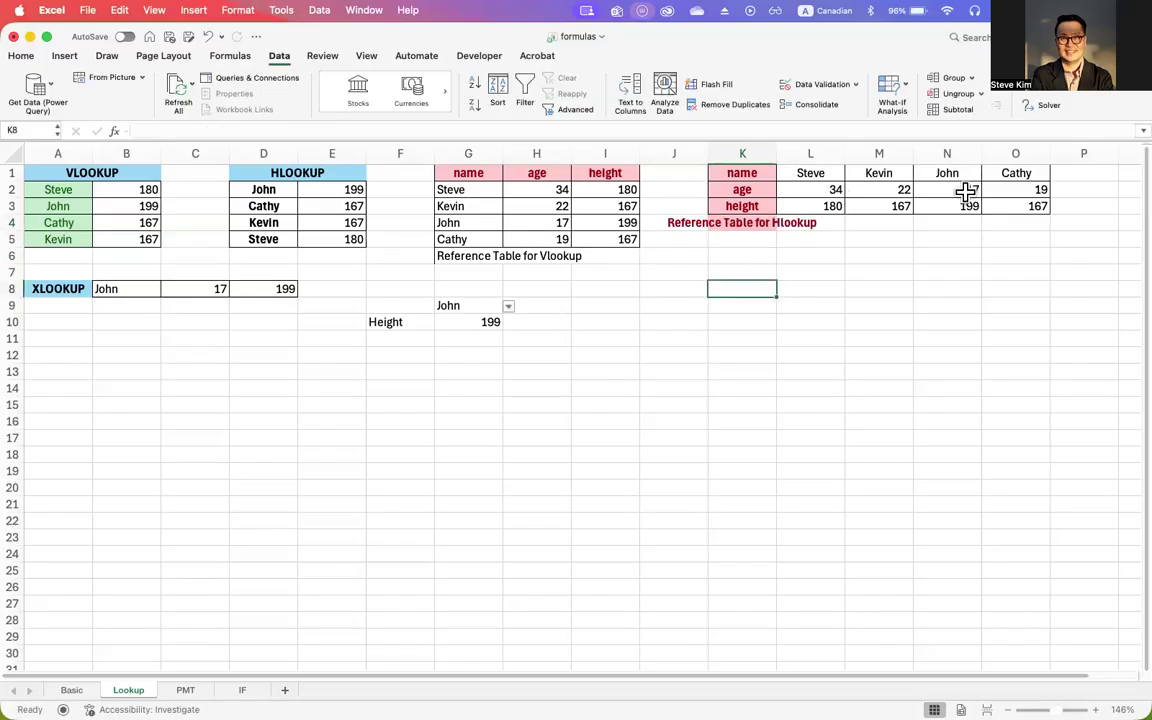
- Left-align the label in K4 and apply the plain formatting of cell G6 to K4:L4
{"action": "left_click", "coordinate": [703, 224]}
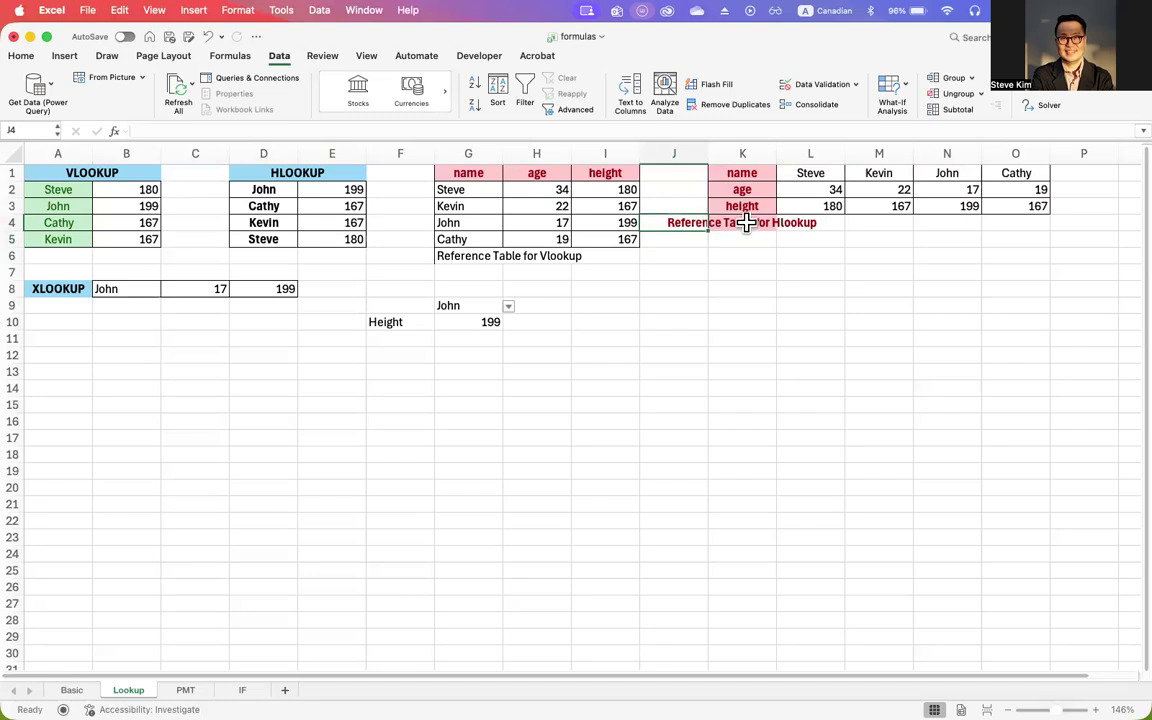
{"action": "left_click", "coordinate": [747, 223]}
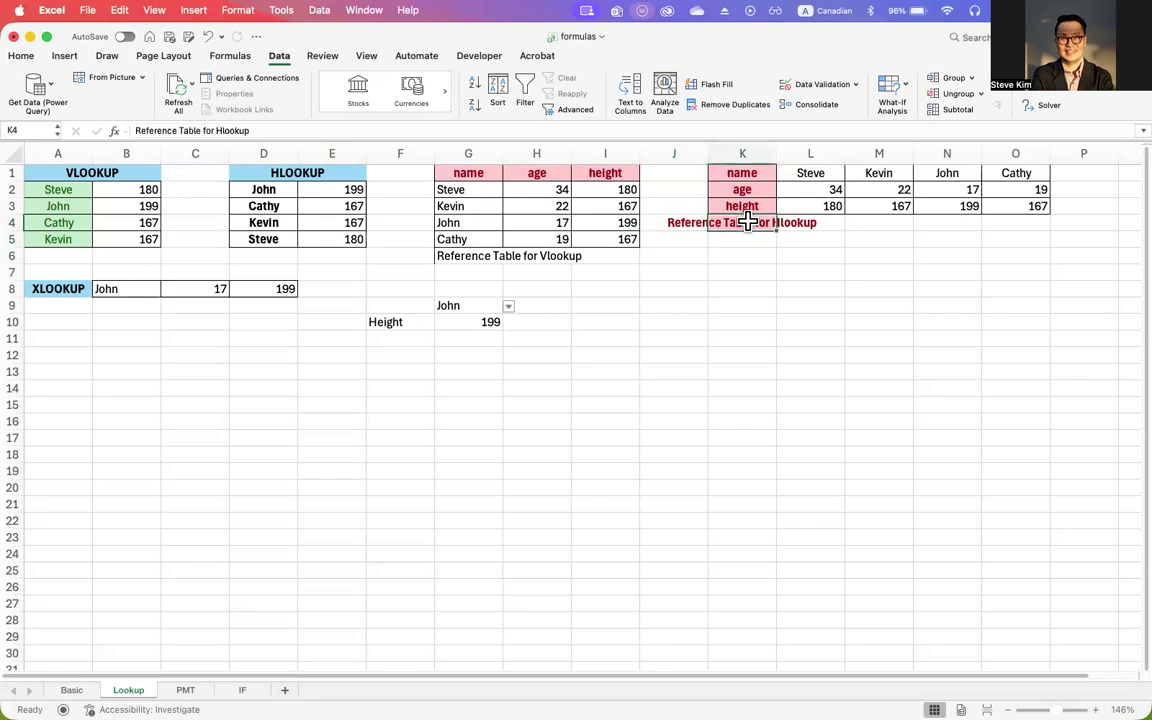
{"action": "left_click", "coordinate": [21, 55]}
{"action": "left_click", "coordinate": [285, 104]}
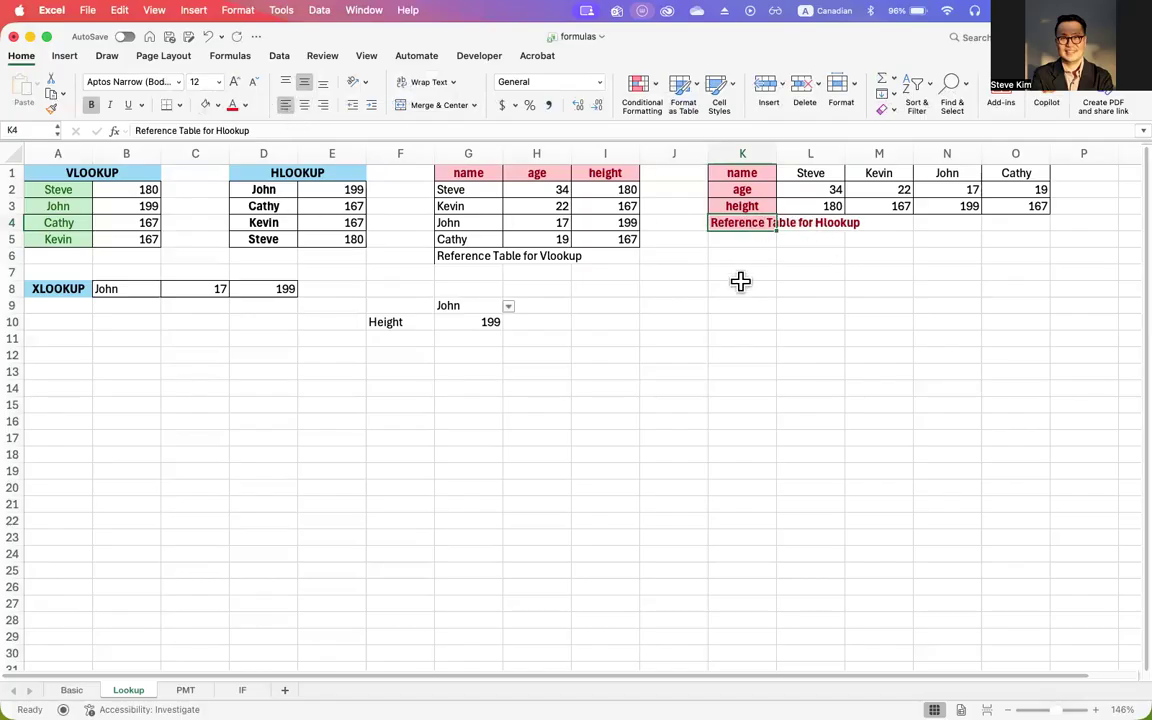
{"action": "left_click", "coordinate": [566, 257]}
{"action": "left_click", "coordinate": [51, 107]}
{"action": "left_click_drag", "start_coordinate": [728, 220], "coordinate": [836, 230]}
{"action": "left_click", "coordinate": [836, 270]}
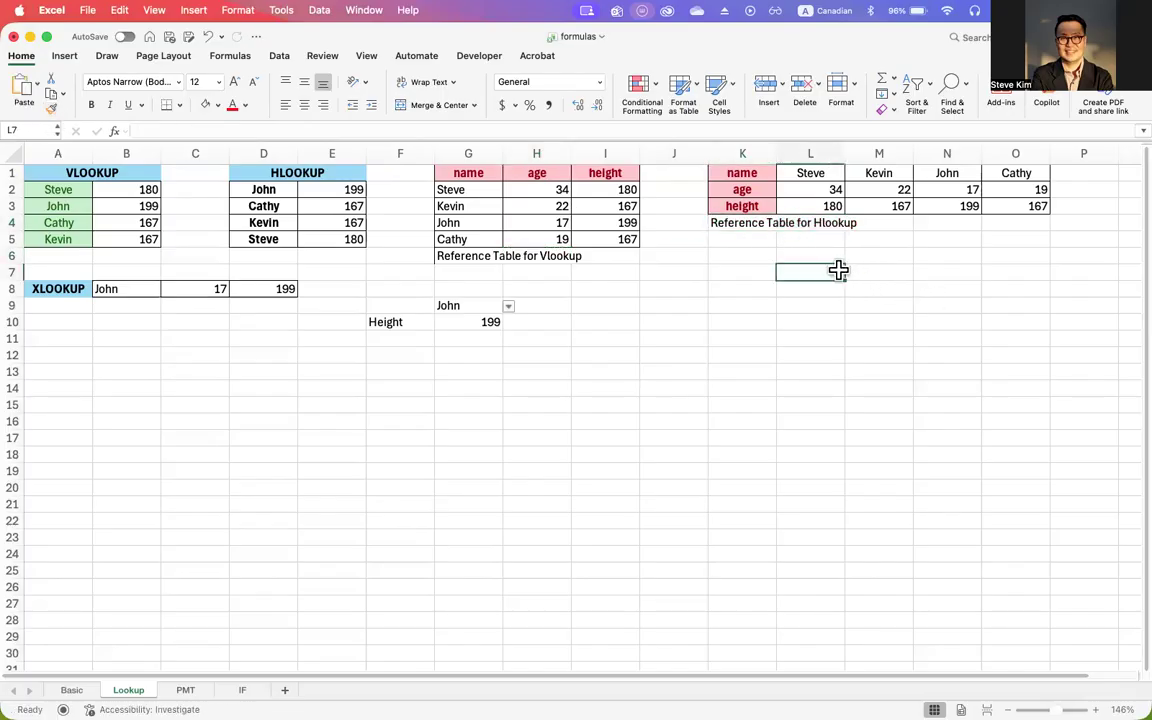
- Delete the contents of the dropdown height lookup in F9:H10
{"action": "left_click_drag", "start_coordinate": [381, 307], "coordinate": [505, 321]}
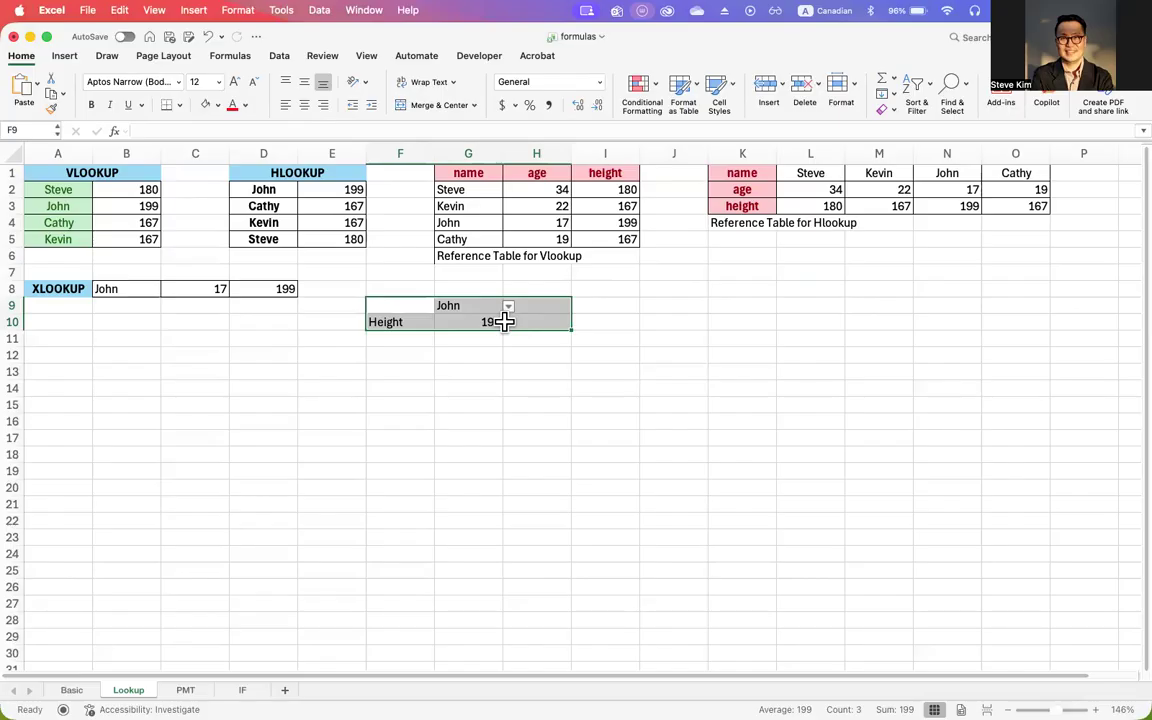
{"action": "key", "text": "Delete"}
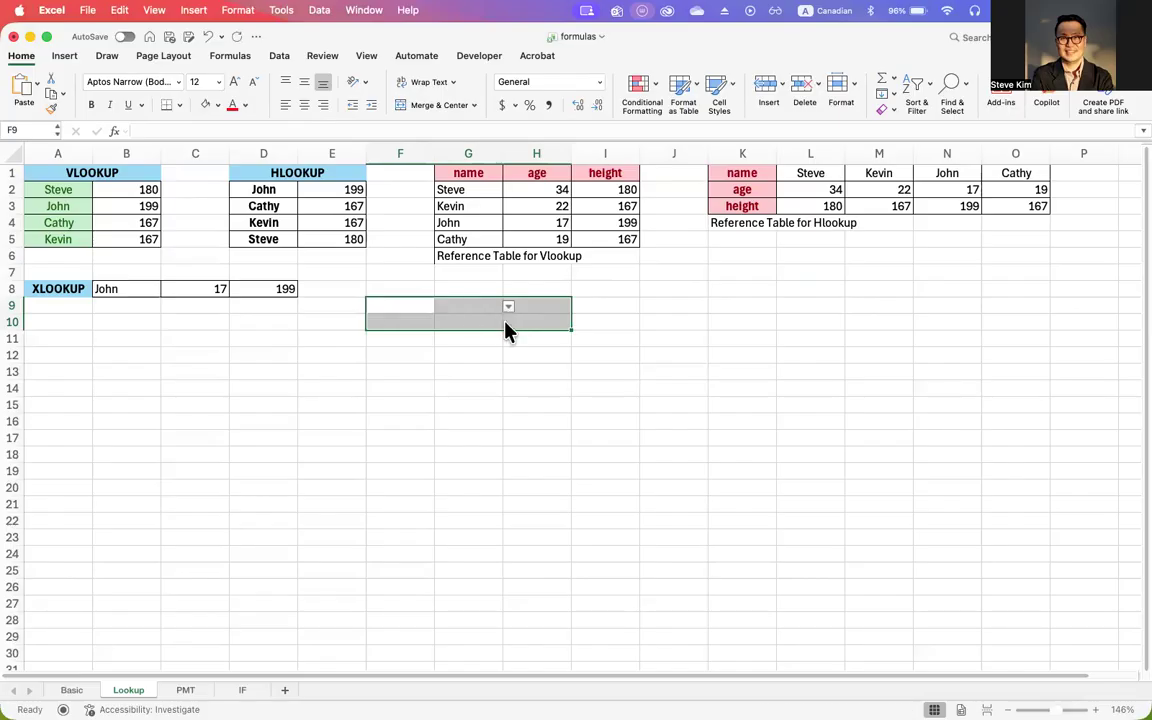
{"action": "left_click", "coordinate": [458, 340]}
- Remove the leftover dropdown from cell G9 by applying Clear All to it
{"action": "left_click", "coordinate": [470, 309]}
{"action": "right_click", "coordinate": [470, 312]}
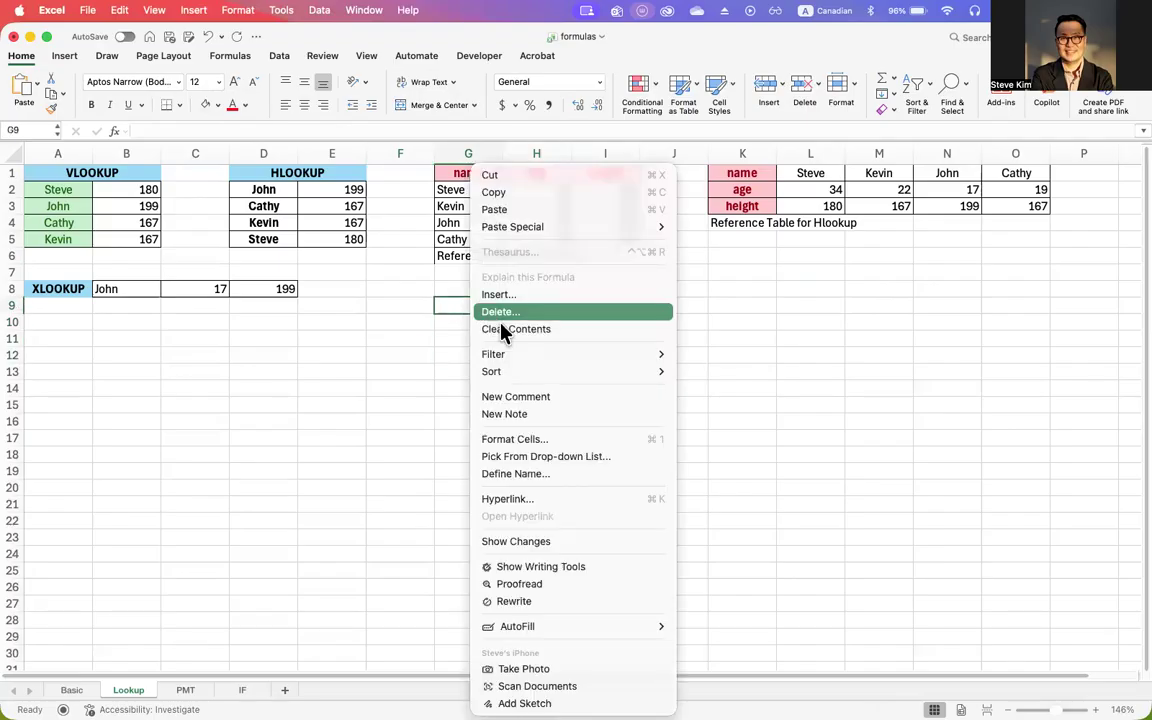
{"action": "left_click", "coordinate": [513, 329]}
{"action": "right_click", "coordinate": [476, 313]}
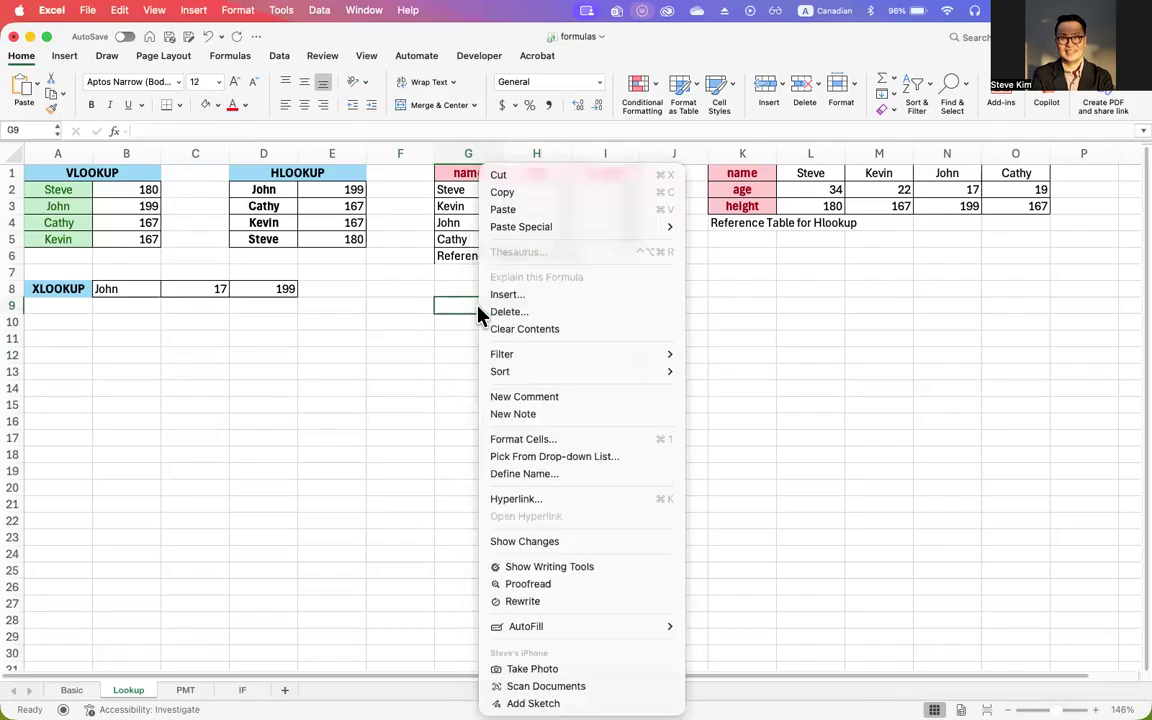
{"action": "left_click", "coordinate": [449, 313]}
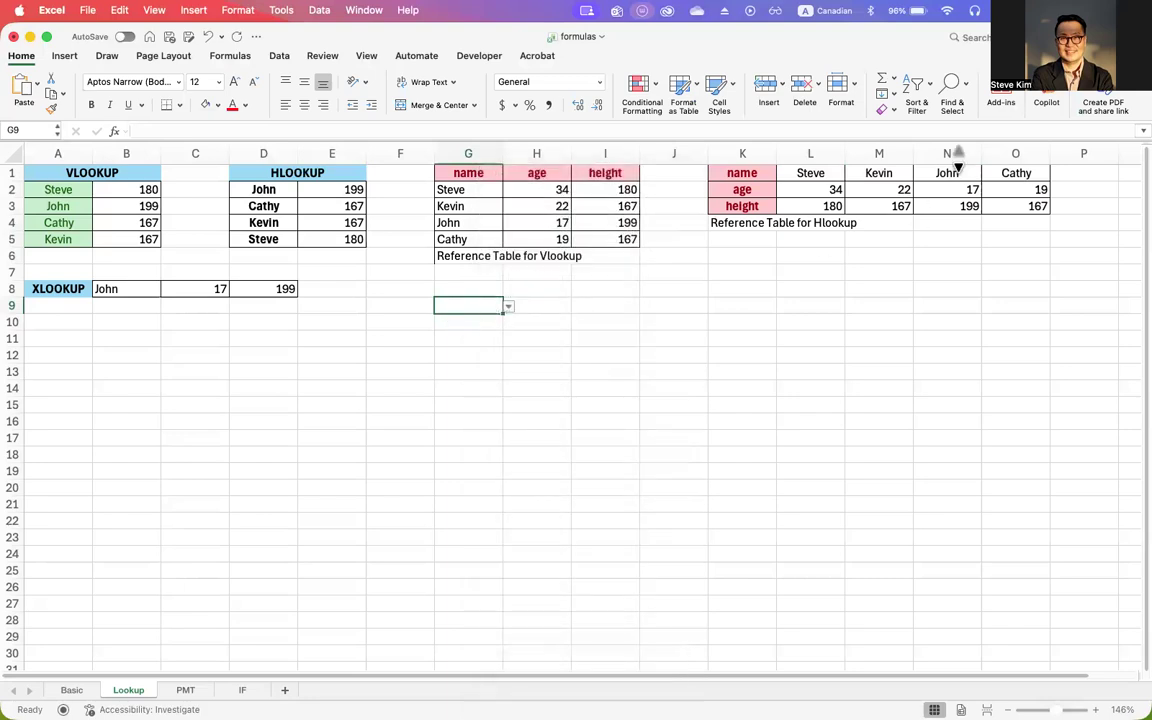
{"action": "left_click", "coordinate": [890, 110]}
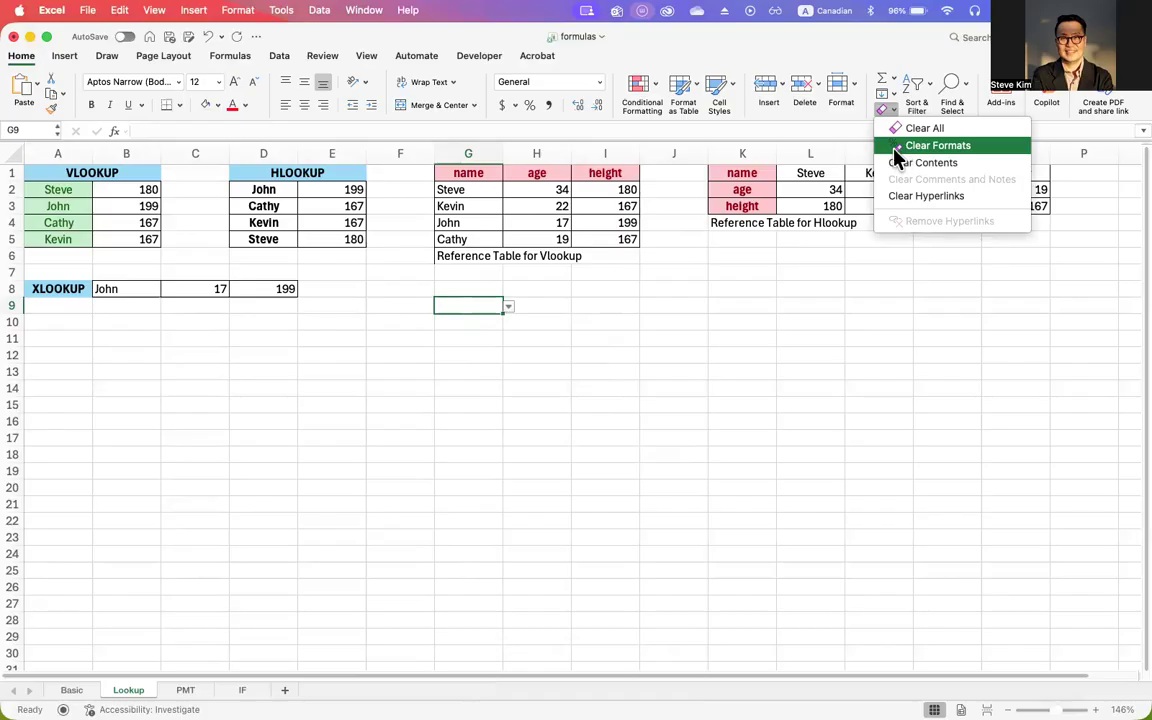
{"action": "left_click", "coordinate": [910, 130]}
{"action": "left_click", "coordinate": [550, 339]}
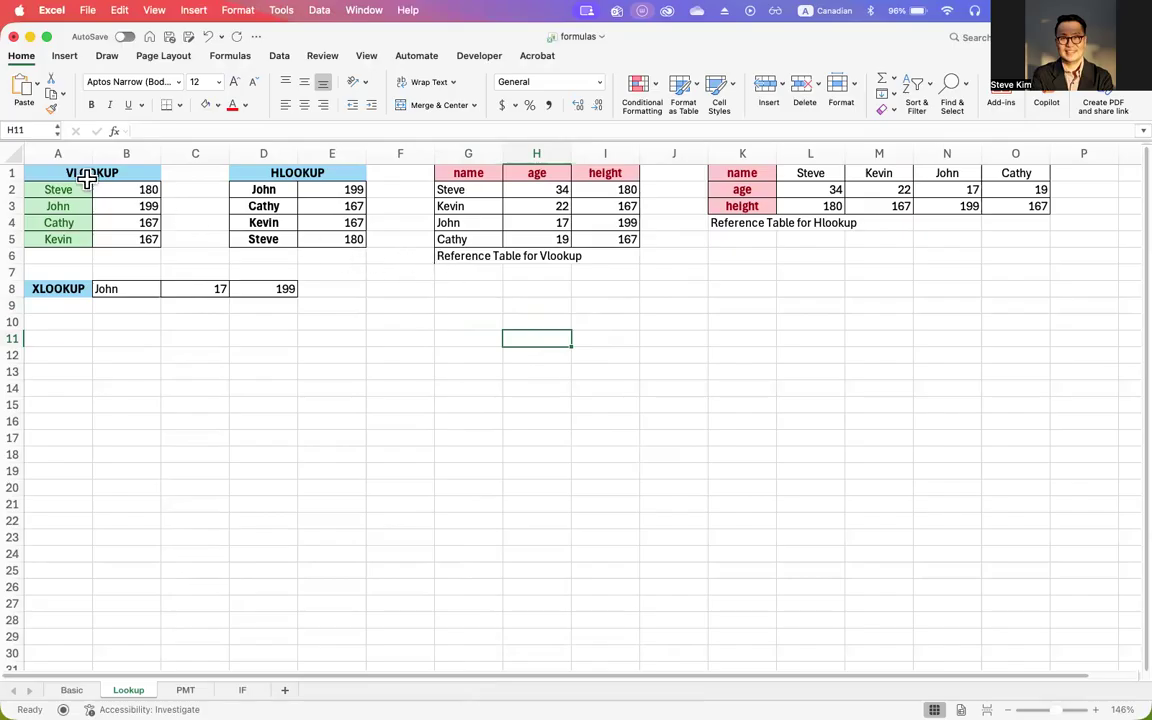
- Replace the formula in E2 with a new HLOOKUP that uses D2 as its lookup value
{"action": "left_click", "coordinate": [148, 188]}
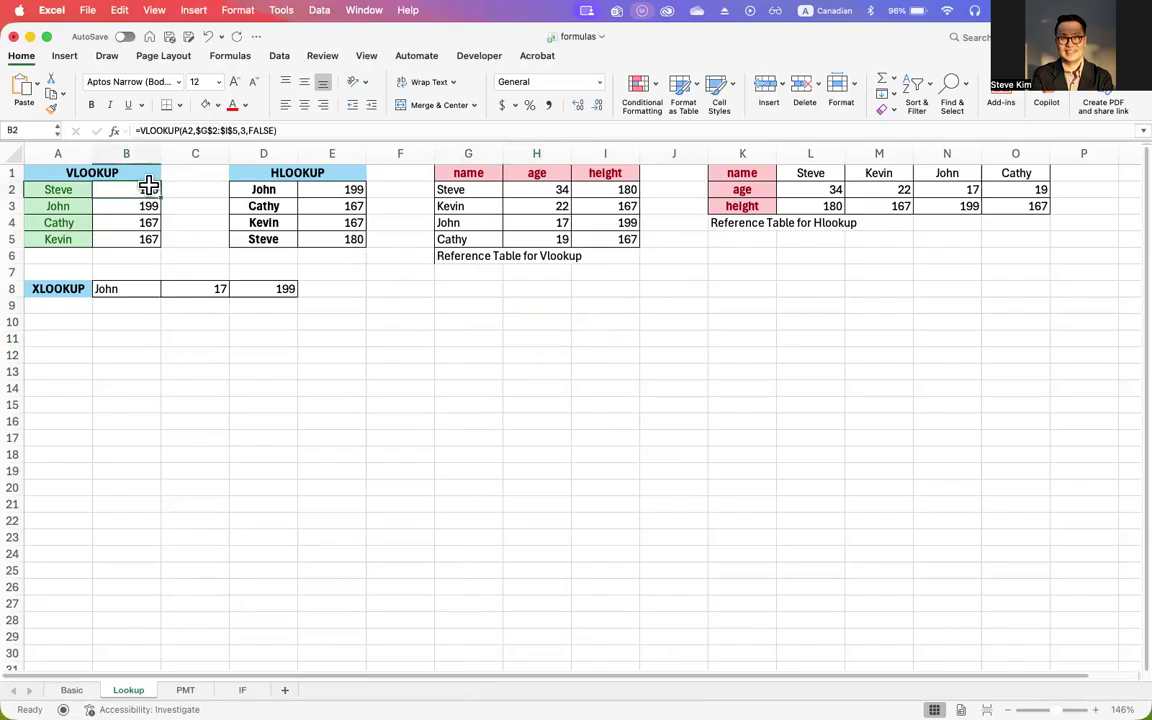
{"action": "left_click", "coordinate": [332, 190]}
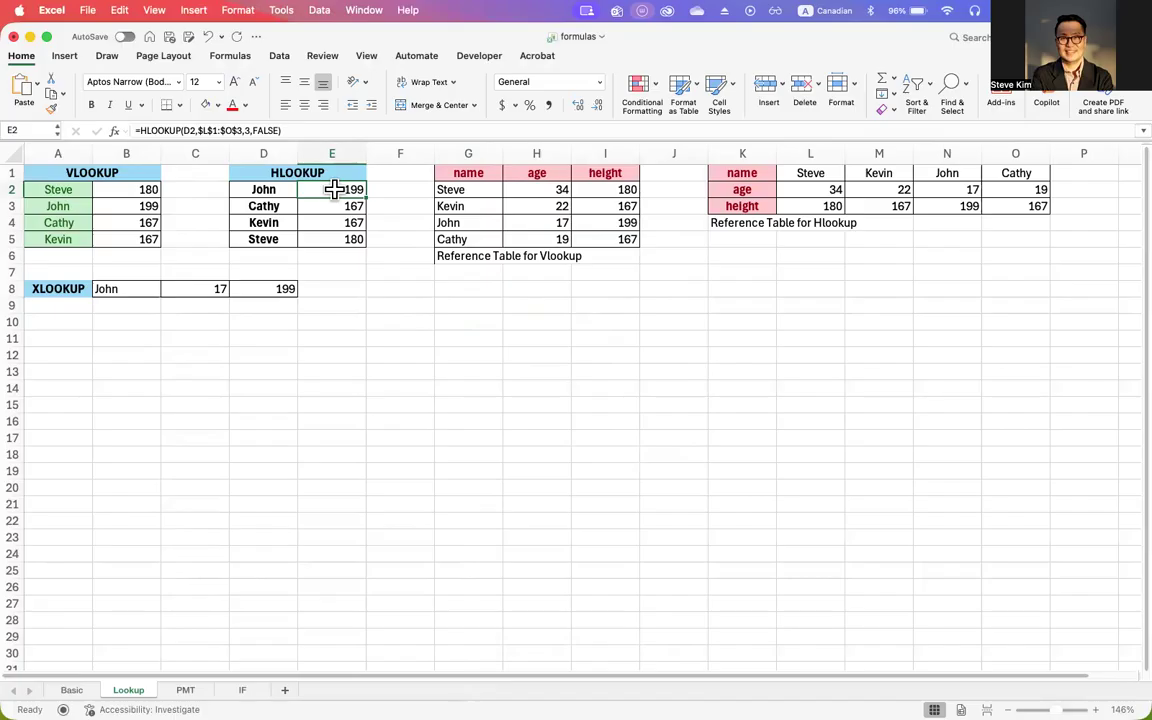
{"action": "double_click", "coordinate": [312, 190]}
{"action": "left_click_drag", "start_coordinate": [300, 192], "coordinate": [506, 192]}
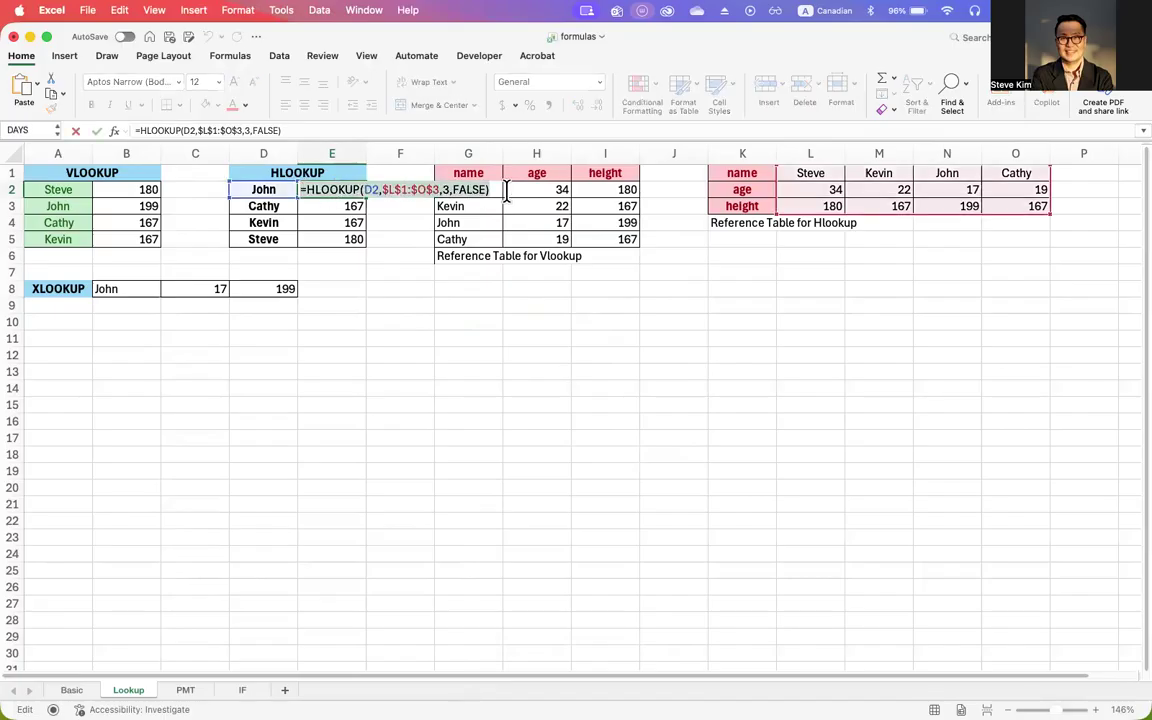
{"action": "type", "text": "=hlo"}
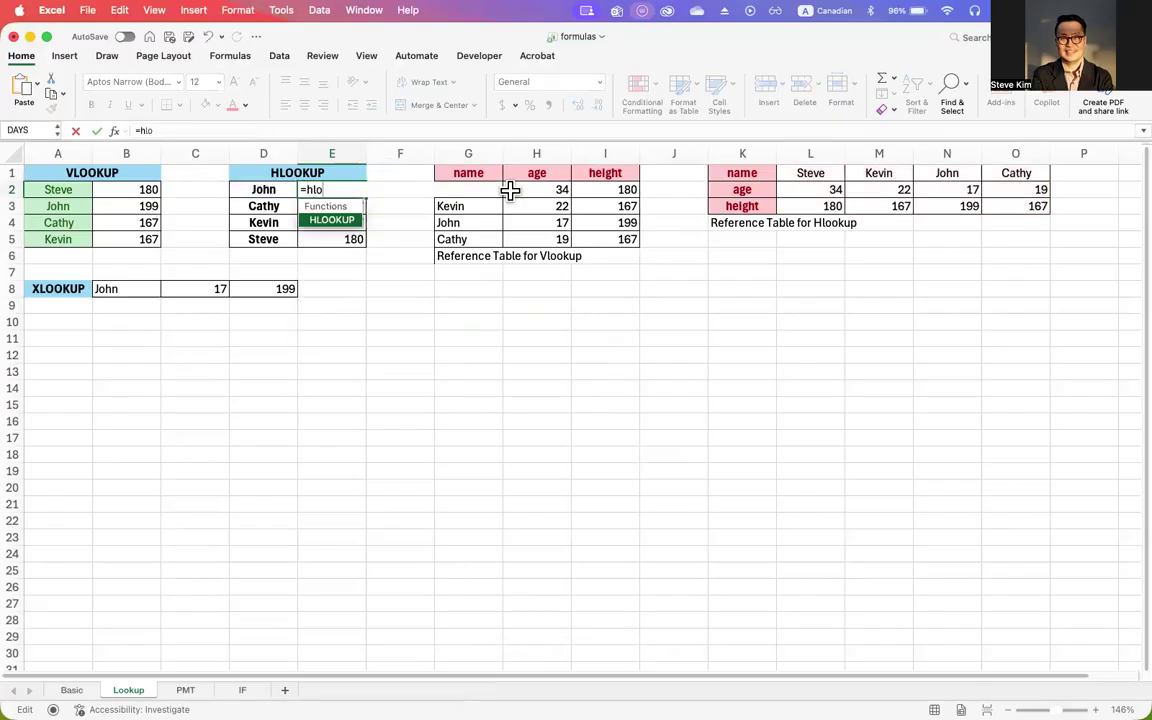
{"action": "type", "text": "okup("}
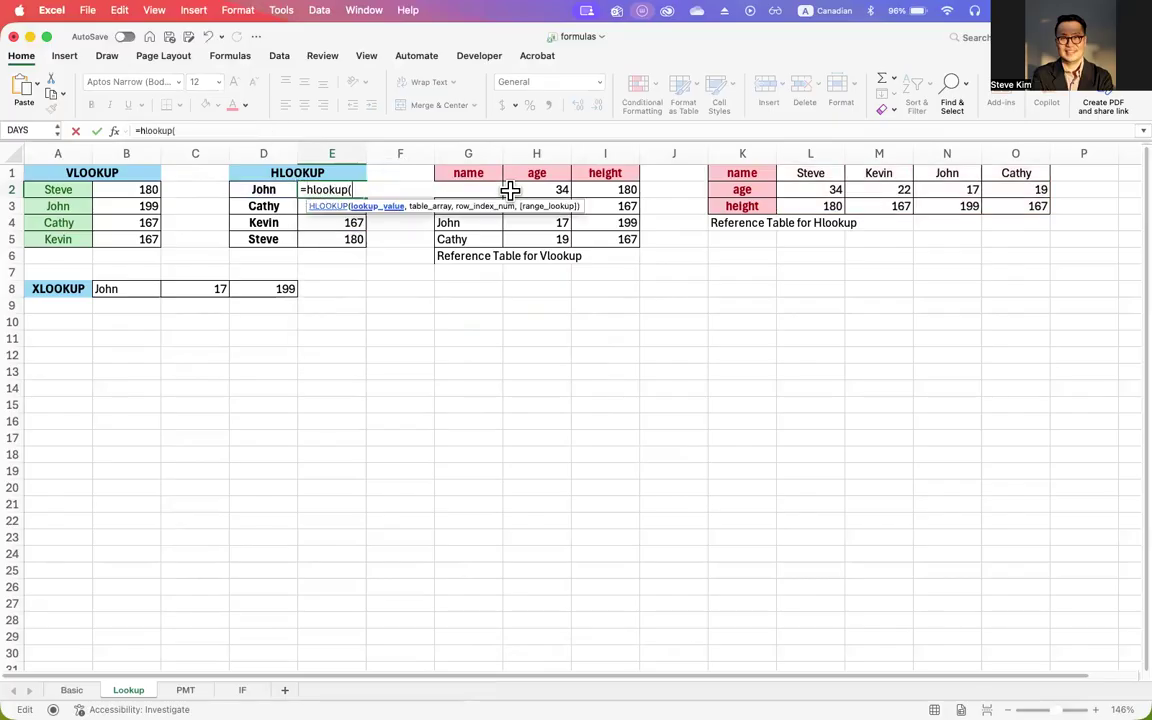
{"action": "left_click", "coordinate": [272, 190]}
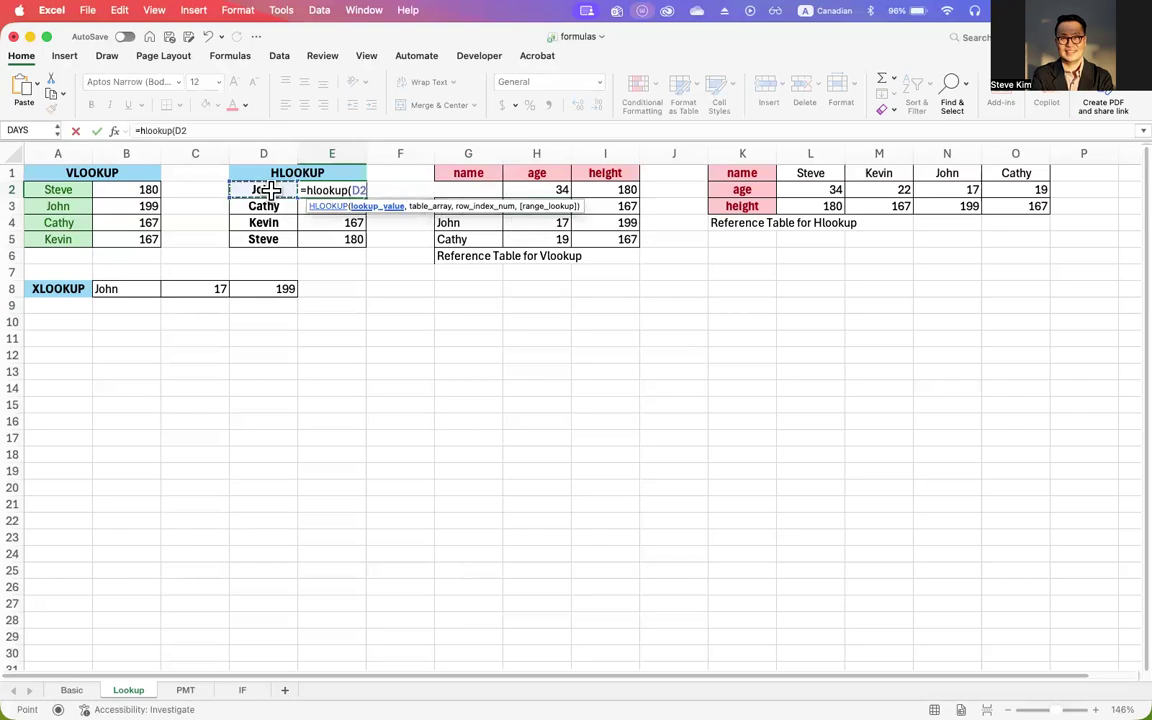
{"action": "type", "text": ","}
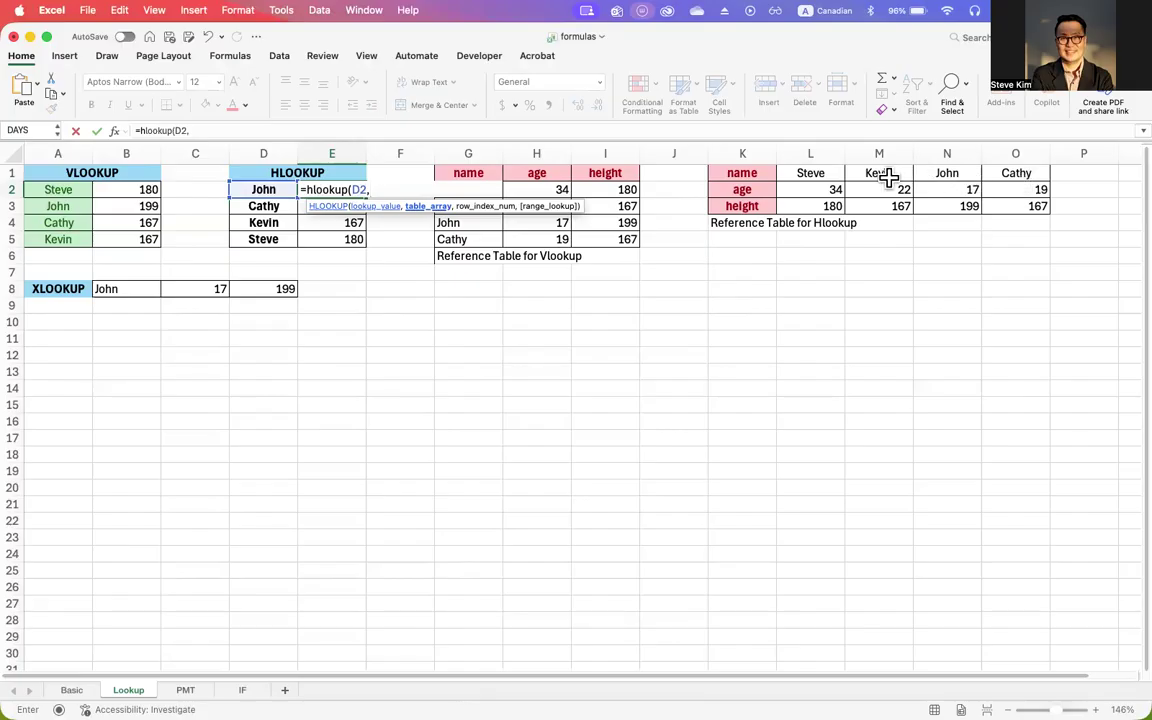
- Set the HLOOKUP table array to L1:O3 and make it absolute as $L$1:$O$3
{"action": "left_click", "coordinate": [810, 172]}
{"action": "left_click_drag", "start_coordinate": [810, 172], "coordinate": [1014, 200]}
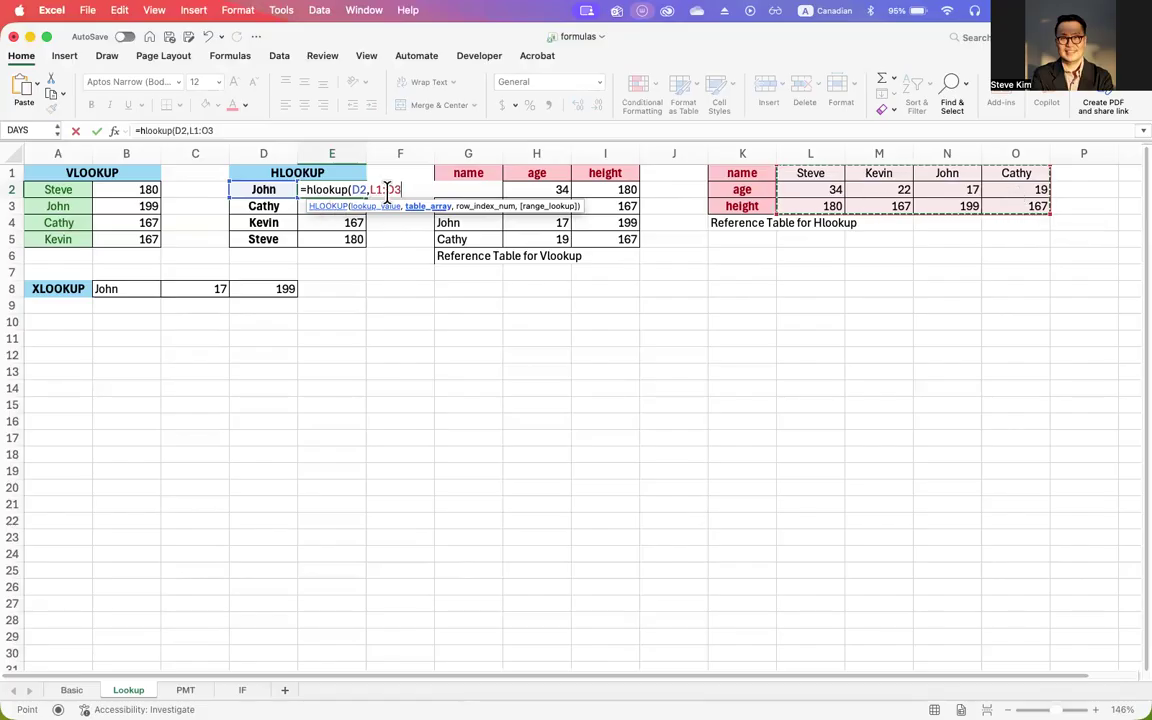
{"action": "left_click_drag", "start_coordinate": [370, 190], "coordinate": [402, 190]}
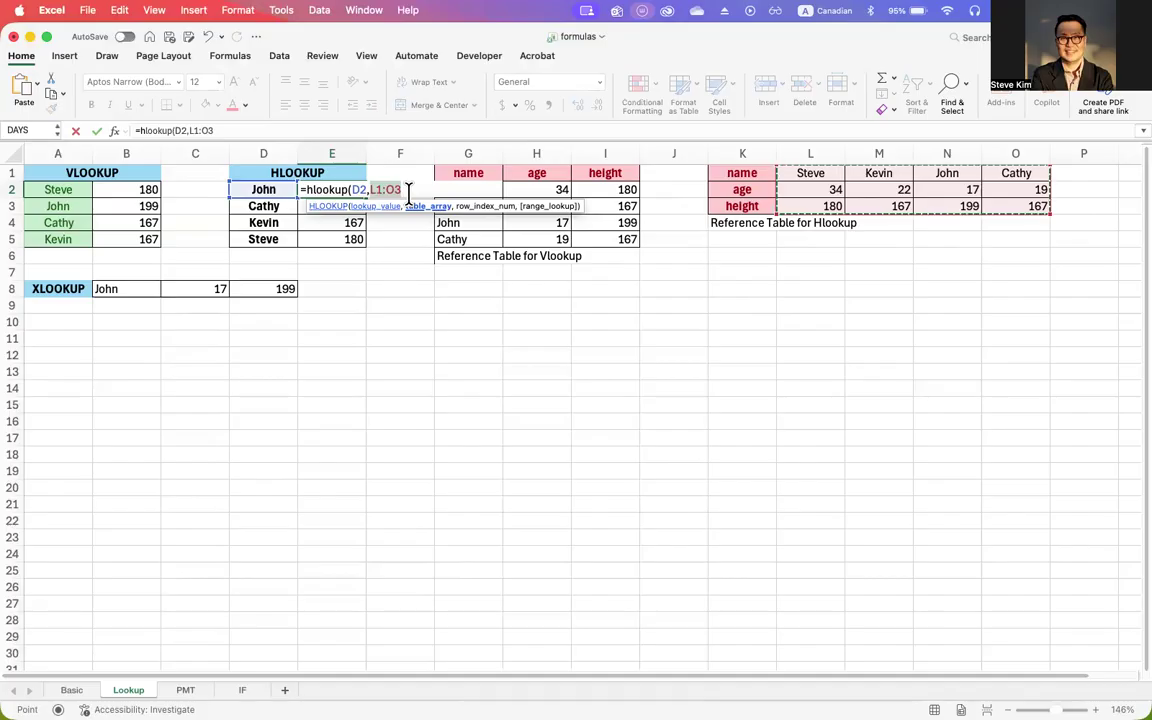
{"action": "mouse_move", "coordinate": [408, 197]}
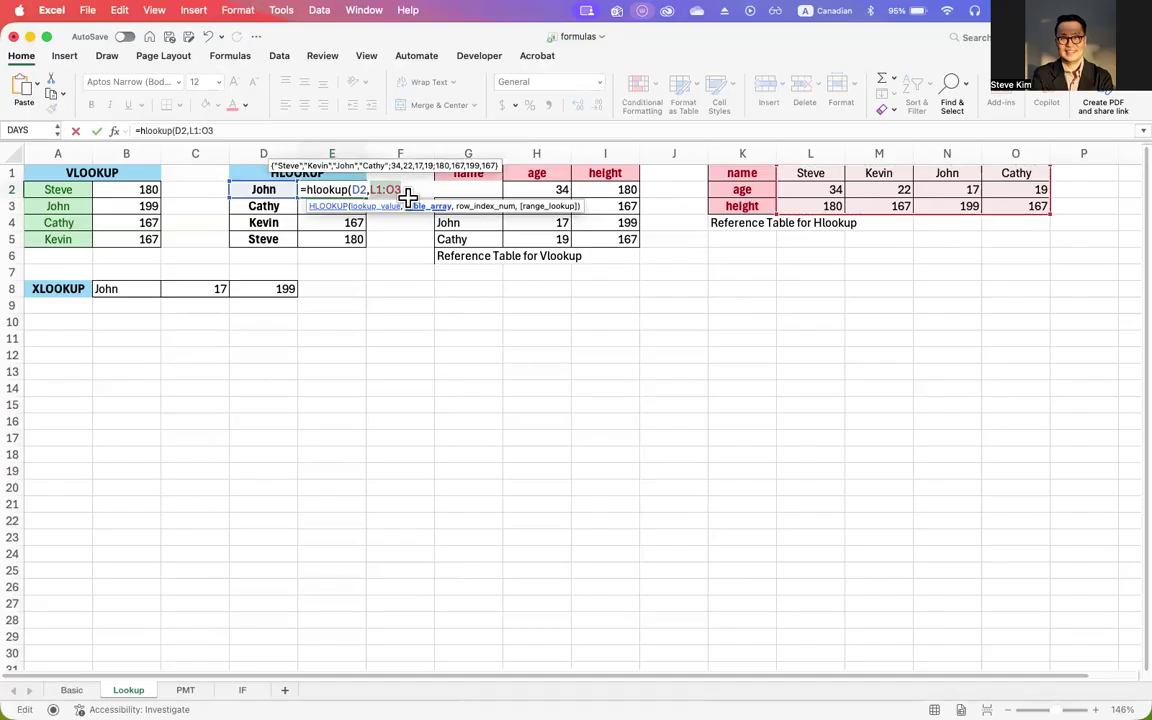
{"action": "key", "text": "F4"}
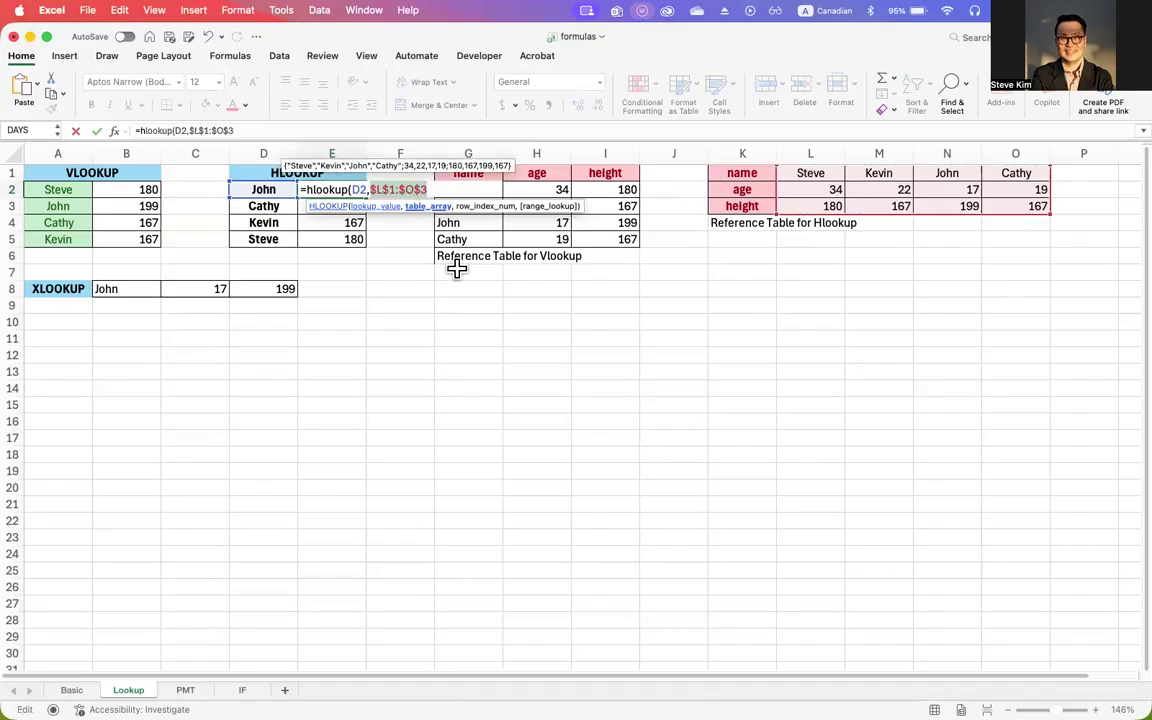
{"action": "left_click", "coordinate": [433, 189]}
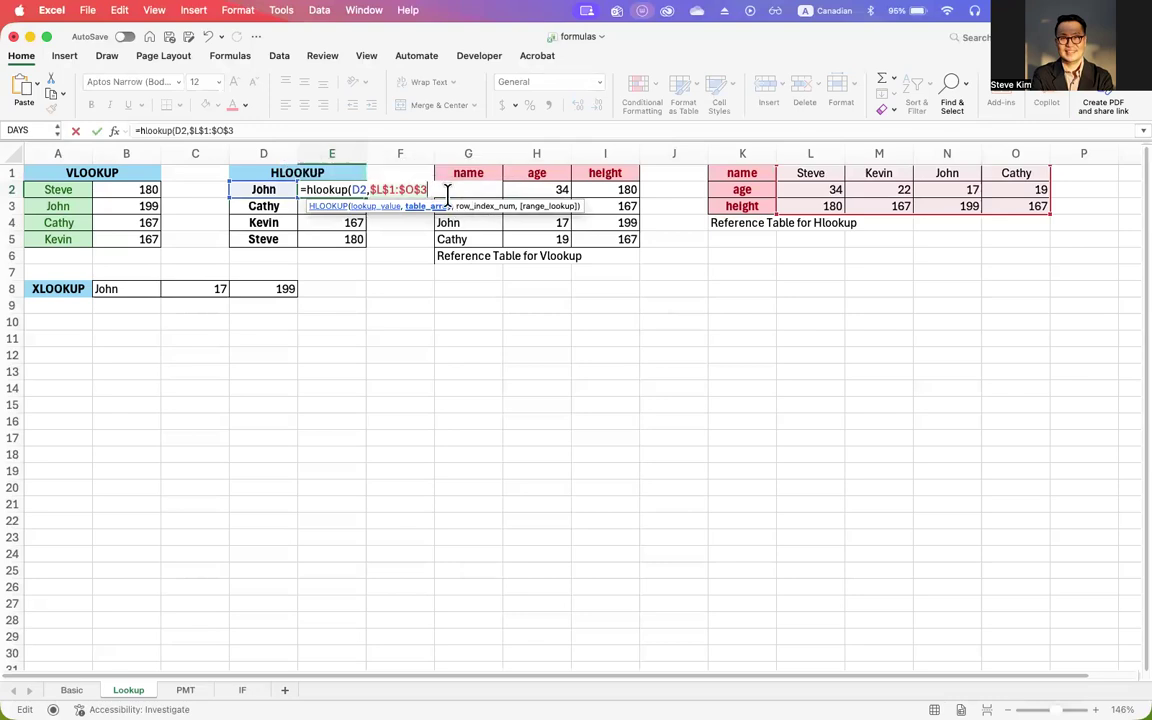
- Complete the HLOOKUP in E2 with row index 3 and FALSE for an exact match, and fill it down to E5
{"action": "type", "text": ",3"}
{"action": "type", "text": ",3,"}
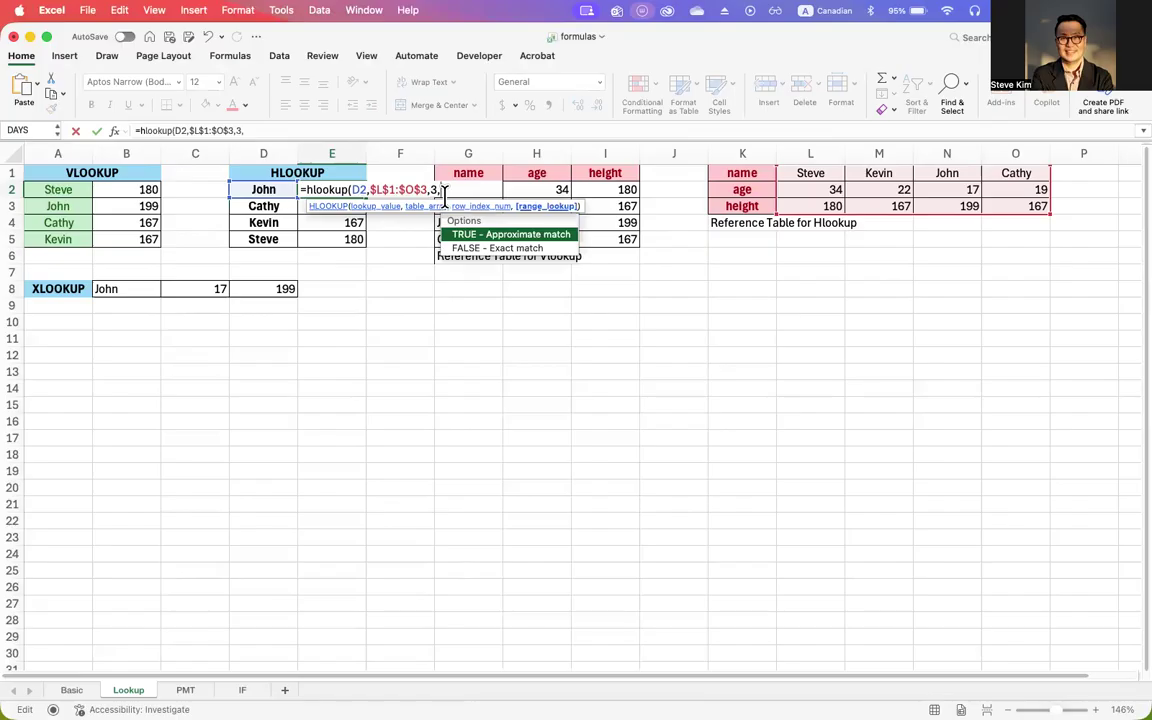
{"action": "type", "text": "false)"}
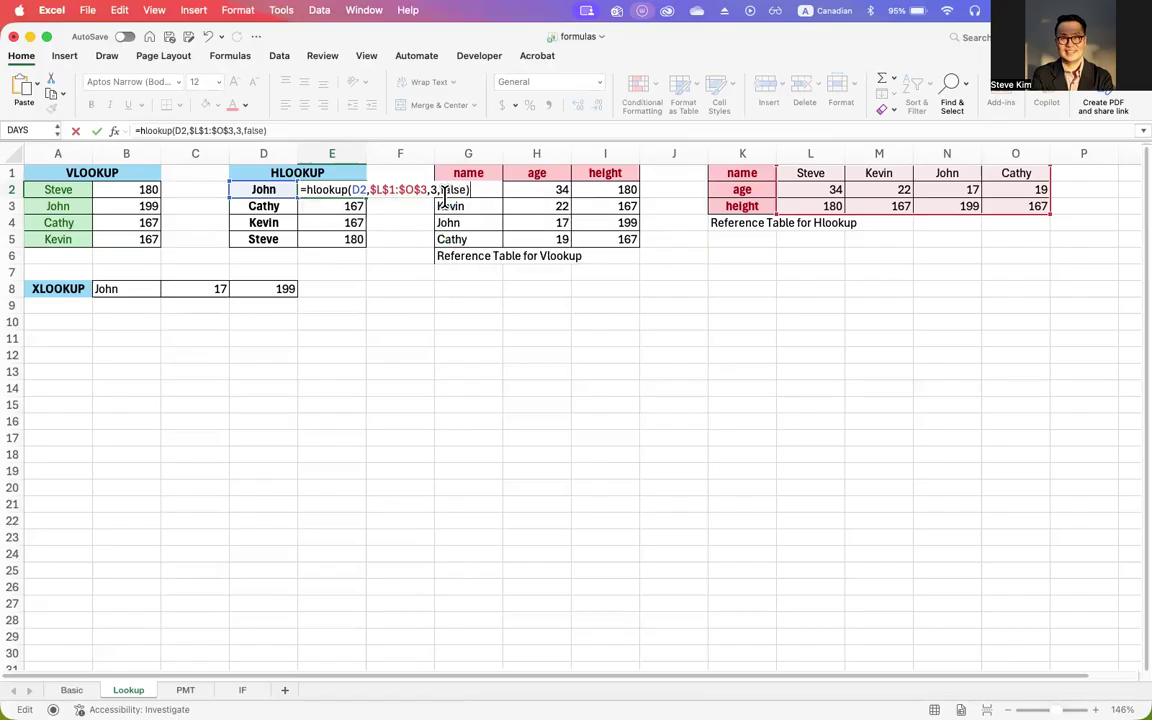
{"action": "key", "text": "Return"}
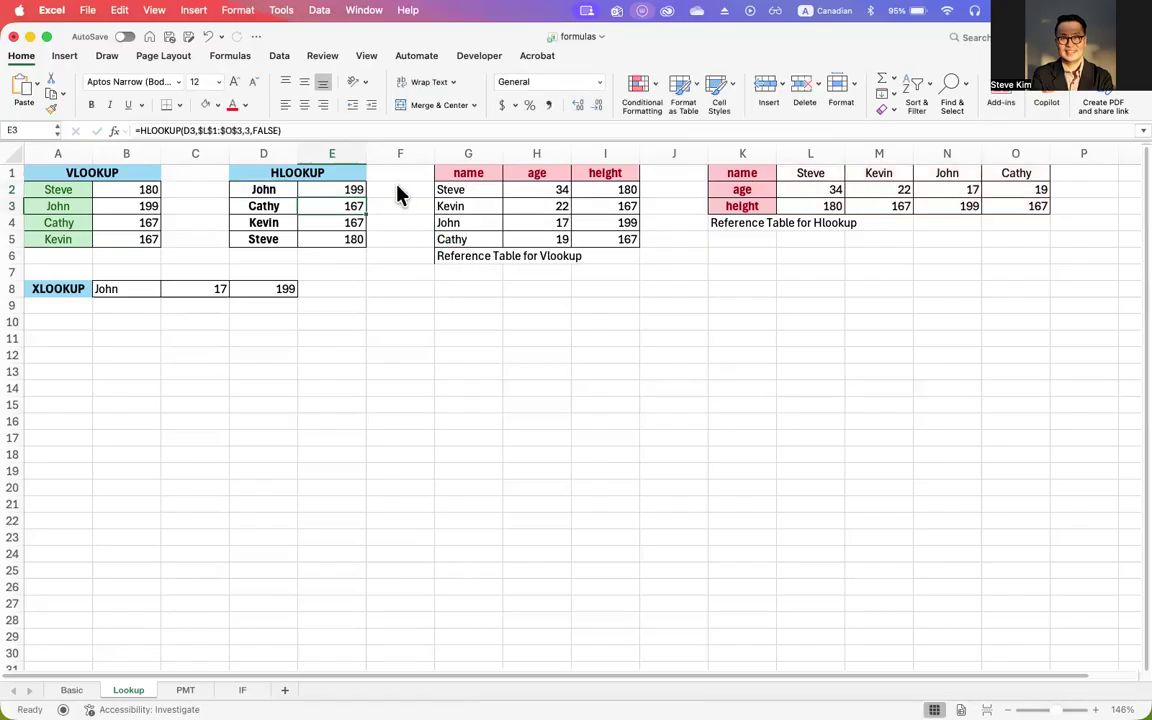
{"action": "left_click", "coordinate": [357, 193]}
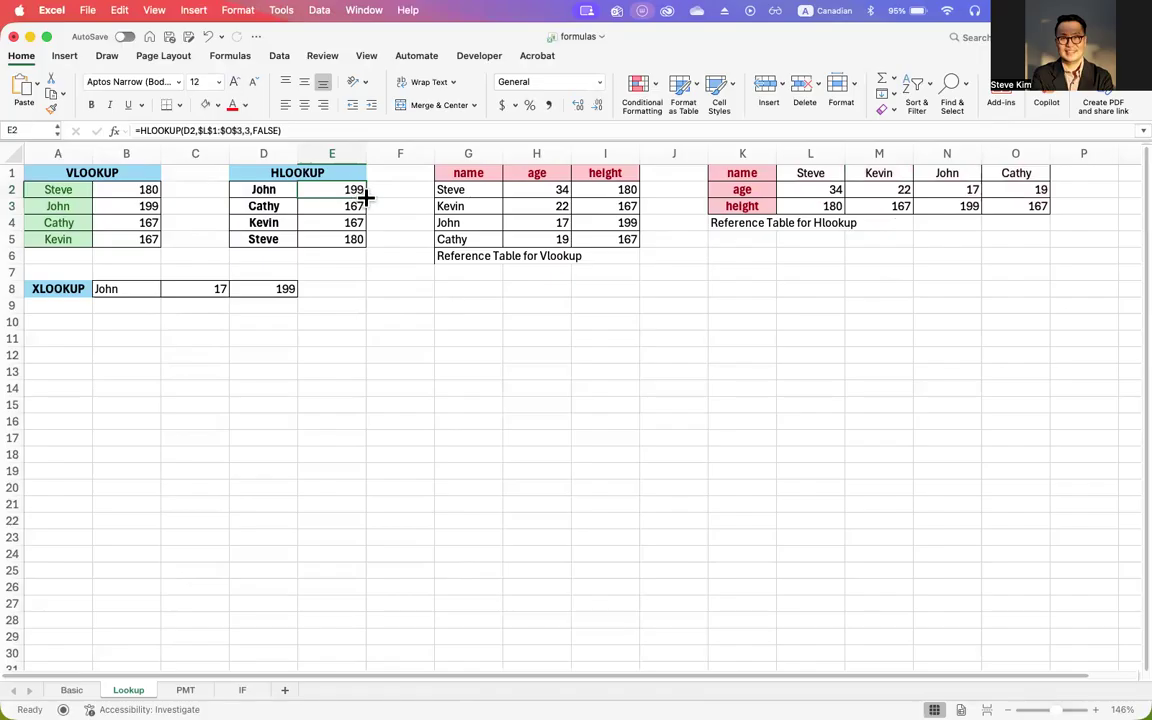
{"action": "double_click", "coordinate": [366, 197]}
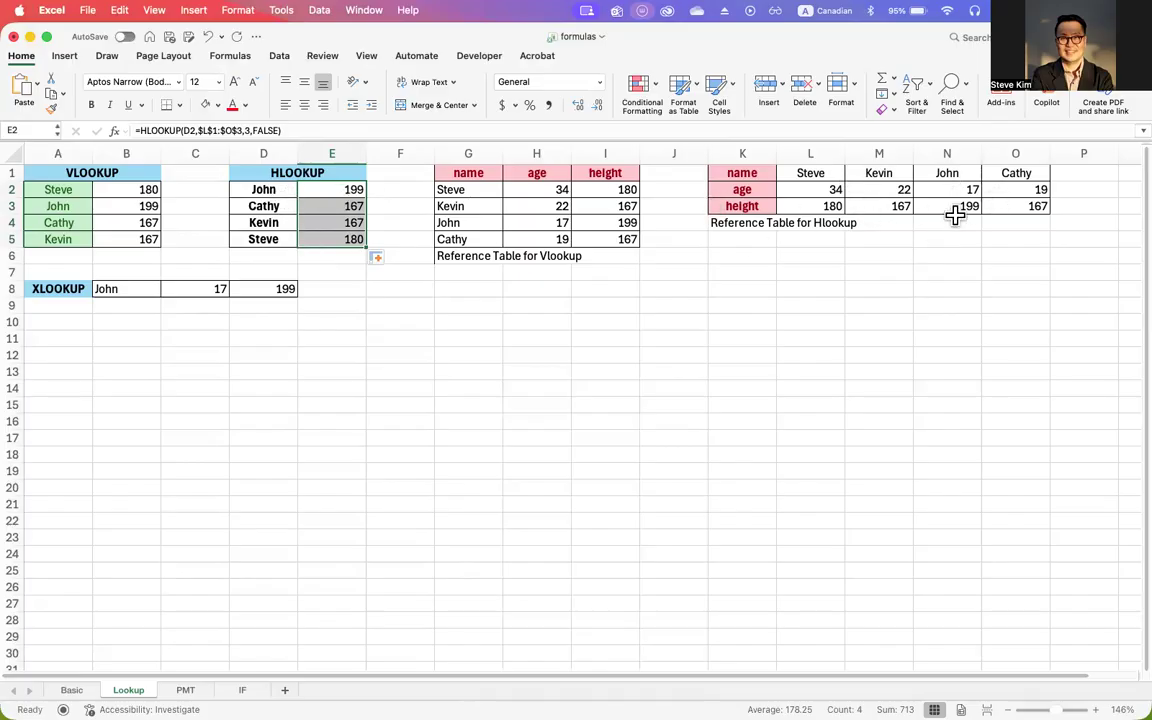
- Change the row index of the HLOOKUP in E2 to 2 to return ages, and fill the formula down to E5
{"action": "double_click", "coordinate": [352, 190]}
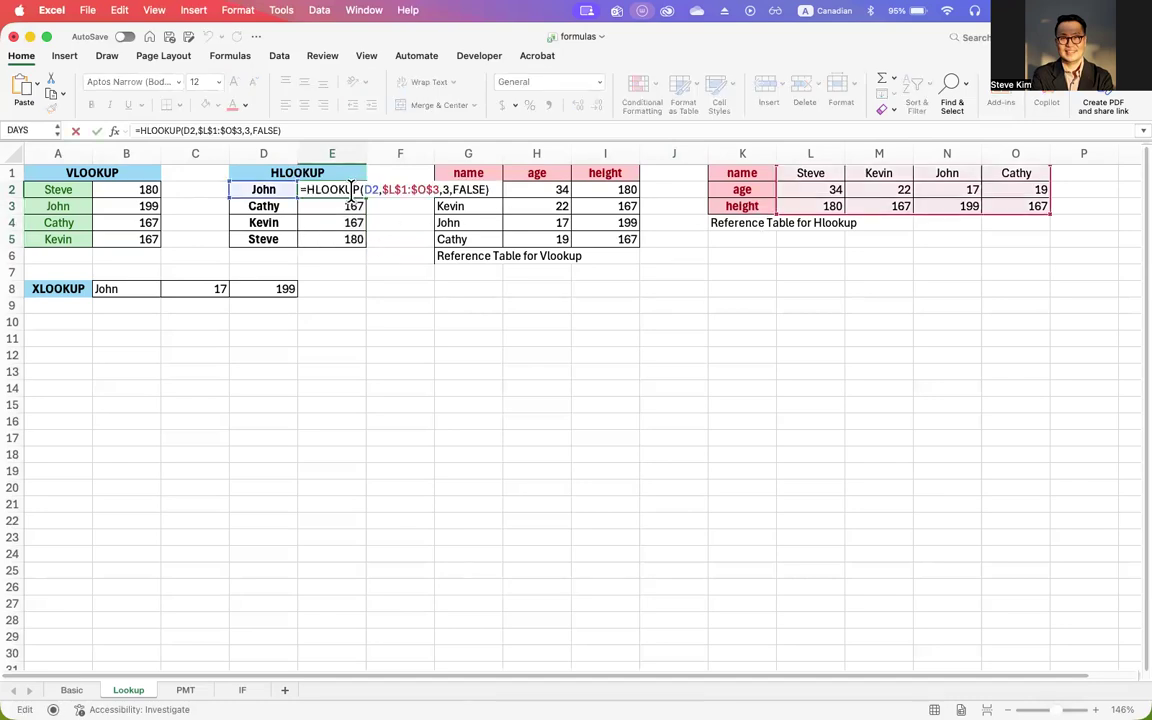
{"action": "left_click", "coordinate": [446, 190]}
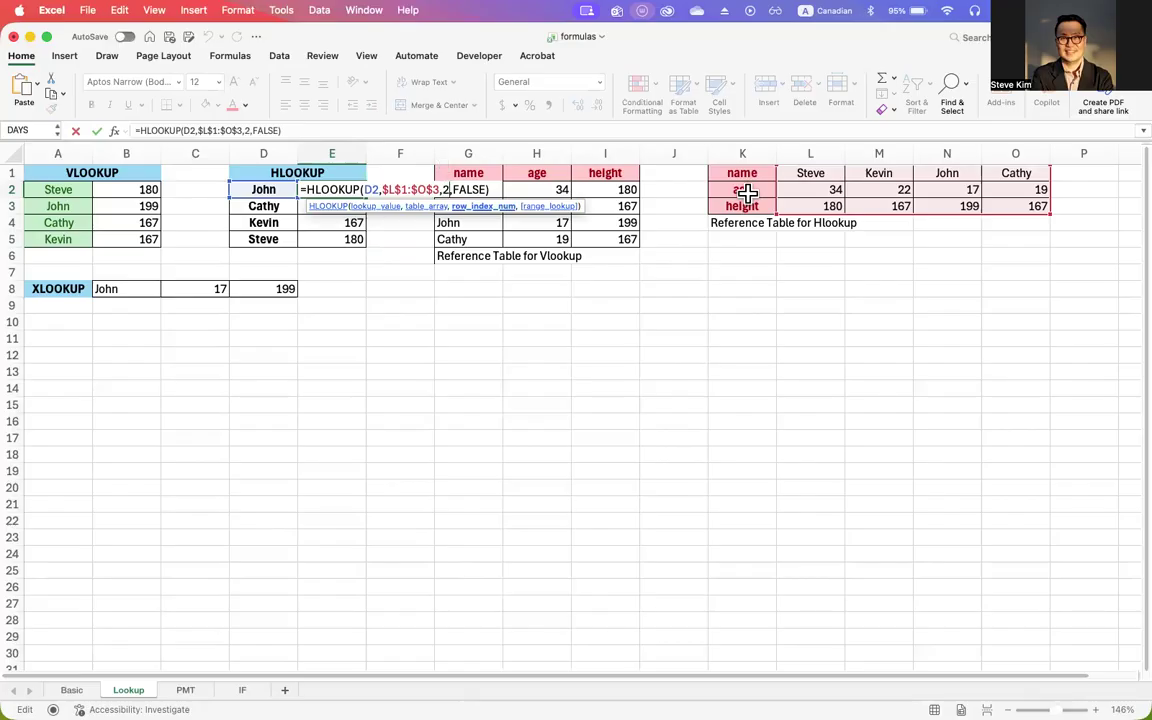
{"action": "key", "text": "Return"}
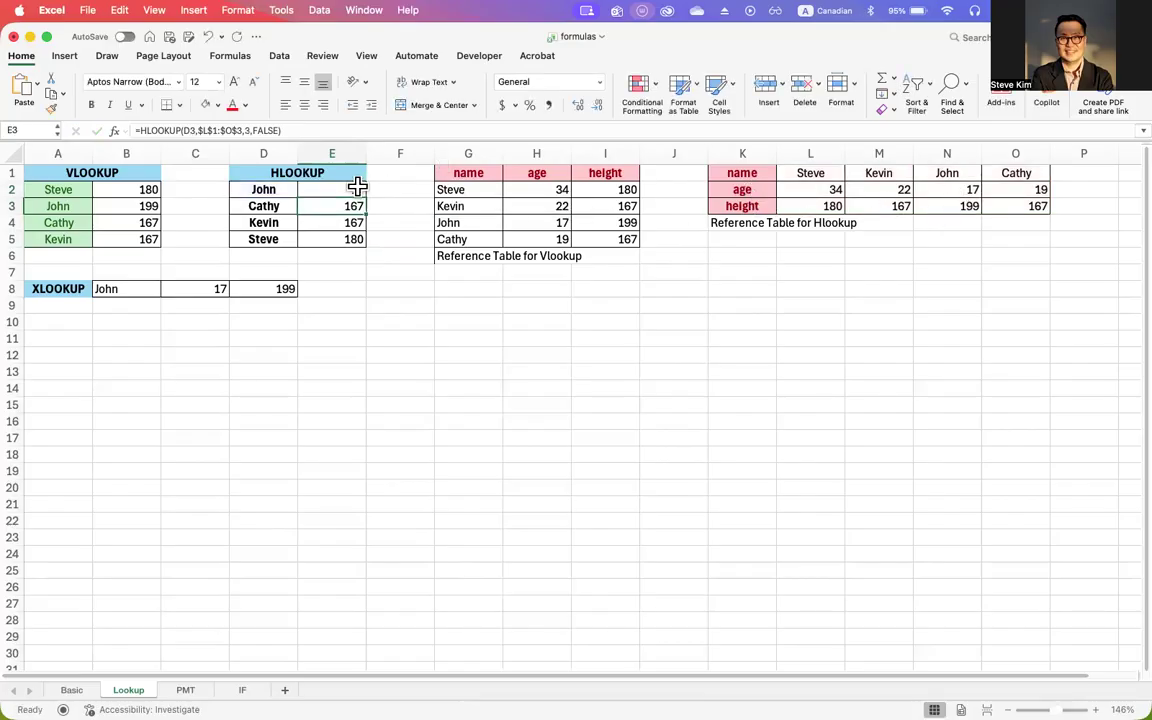
{"action": "left_click", "coordinate": [348, 192]}
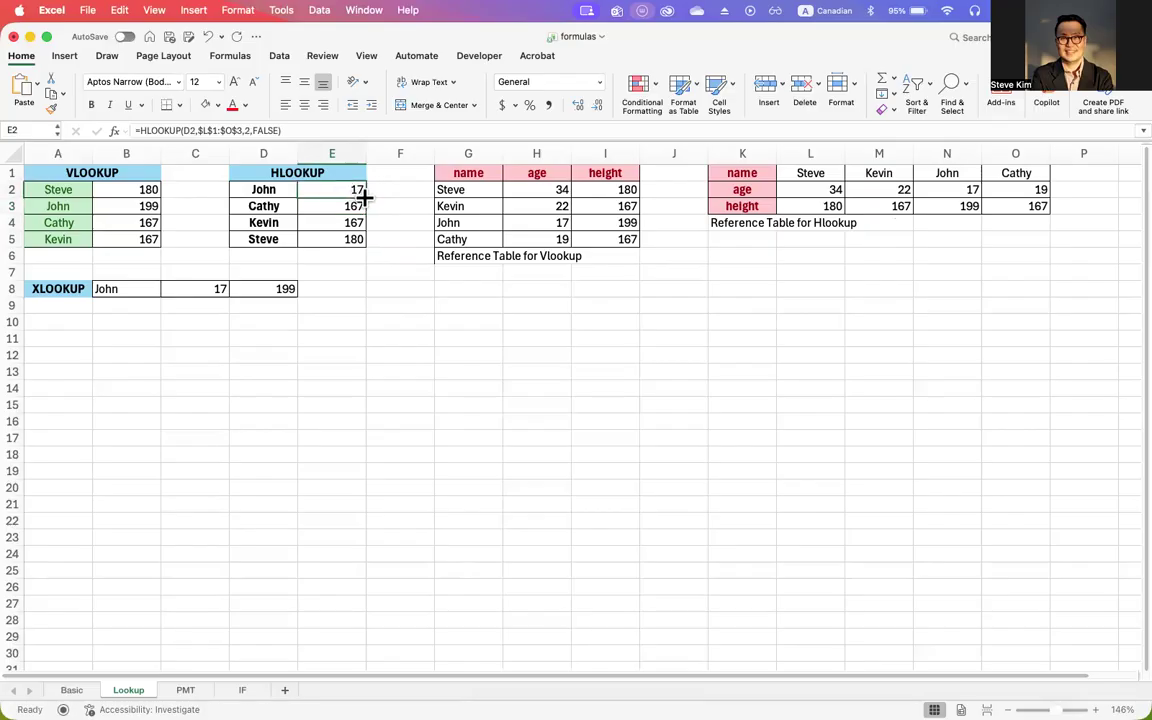
{"action": "double_click", "coordinate": [366, 198]}
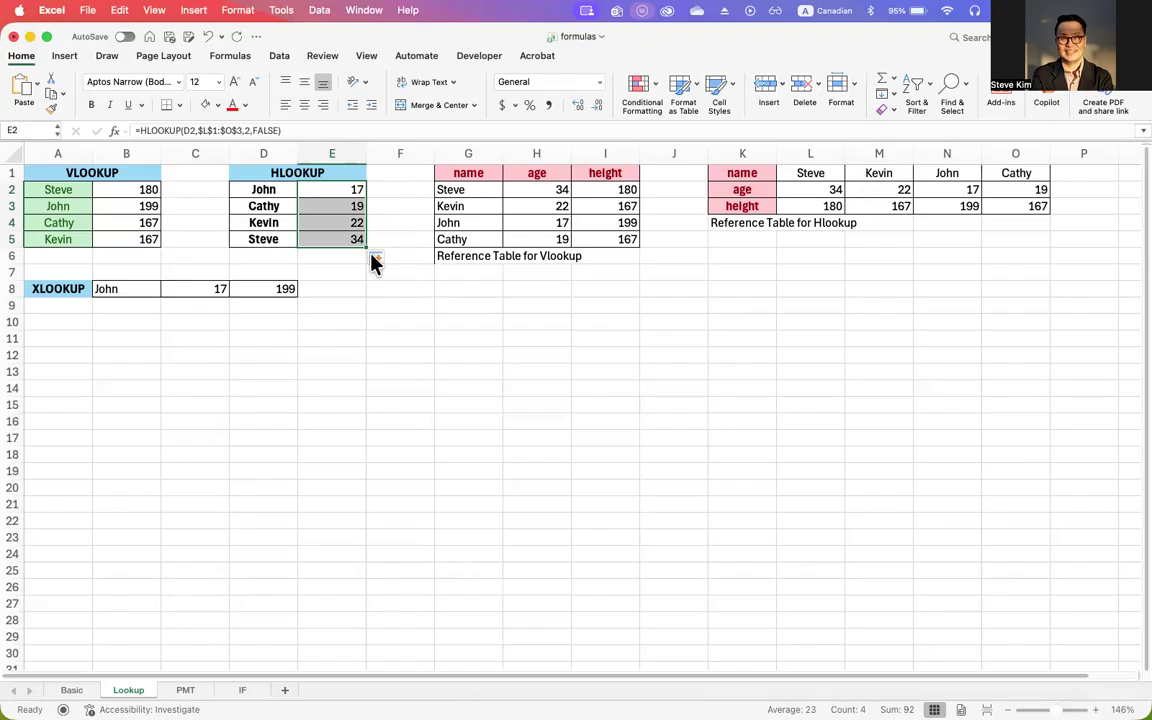
- Re-enter the name from M1 in D4 as the HLOOKUP lookup value
{"action": "left_click", "coordinate": [276, 225]}
{"action": "type", "text": "K"}
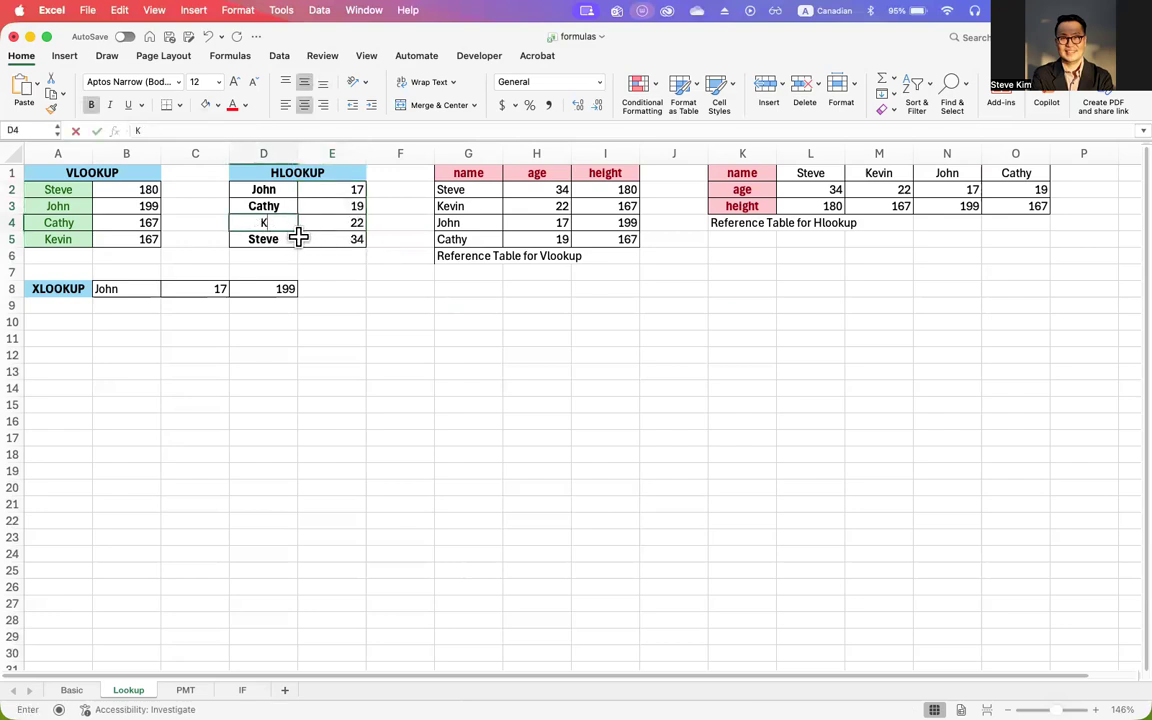
{"action": "type", "text": "evin"}
{"action": "key", "text": "Return"}
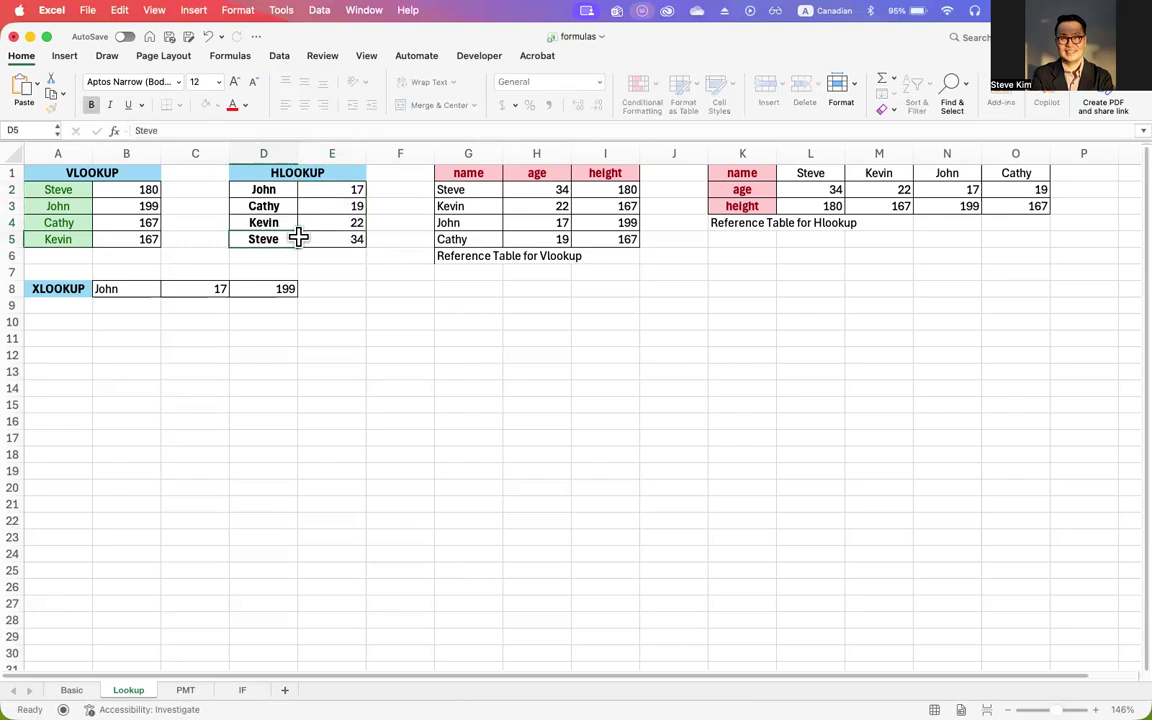
{"action": "left_click", "coordinate": [272, 225]}
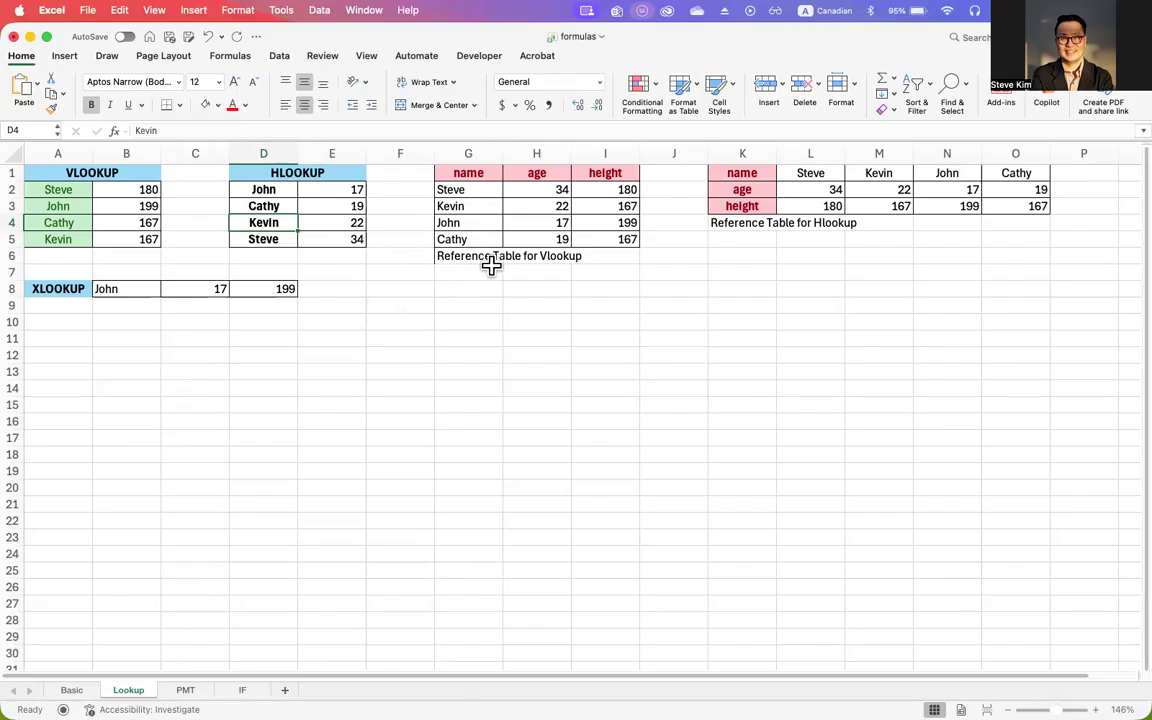
- Add the headers "age" in C7 and "height" in D7 above the XLOOKUP results
{"action": "left_click", "coordinate": [142, 352]}
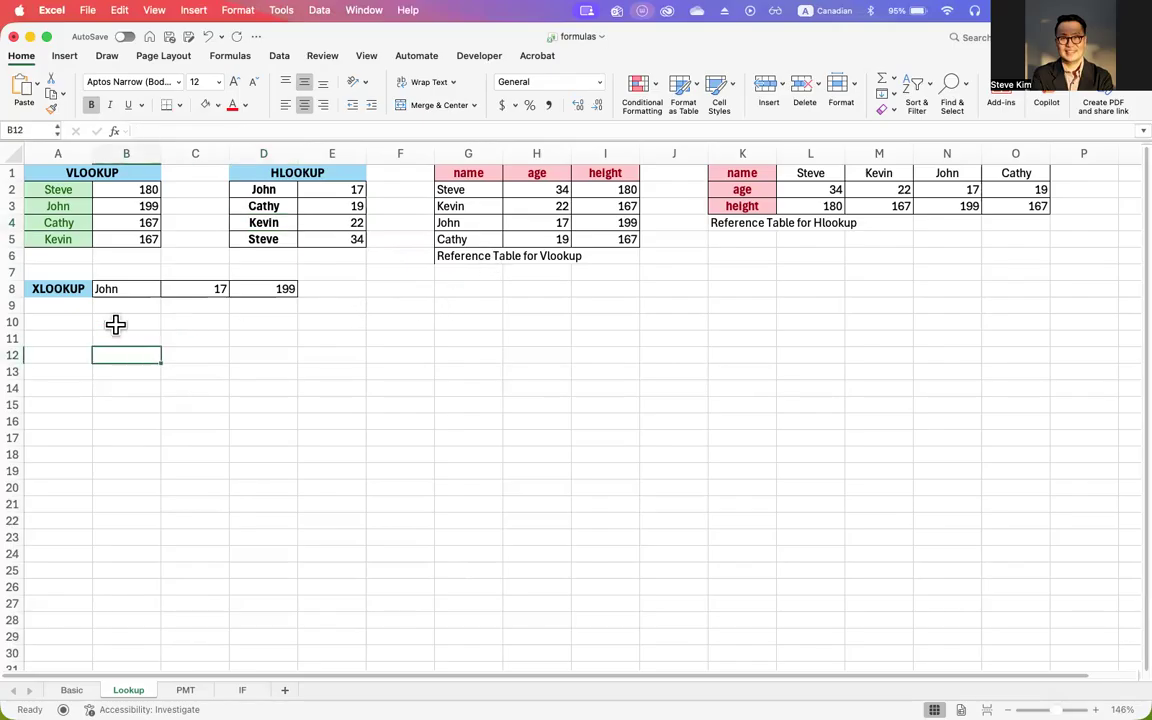
{"action": "left_click", "coordinate": [210, 288]}
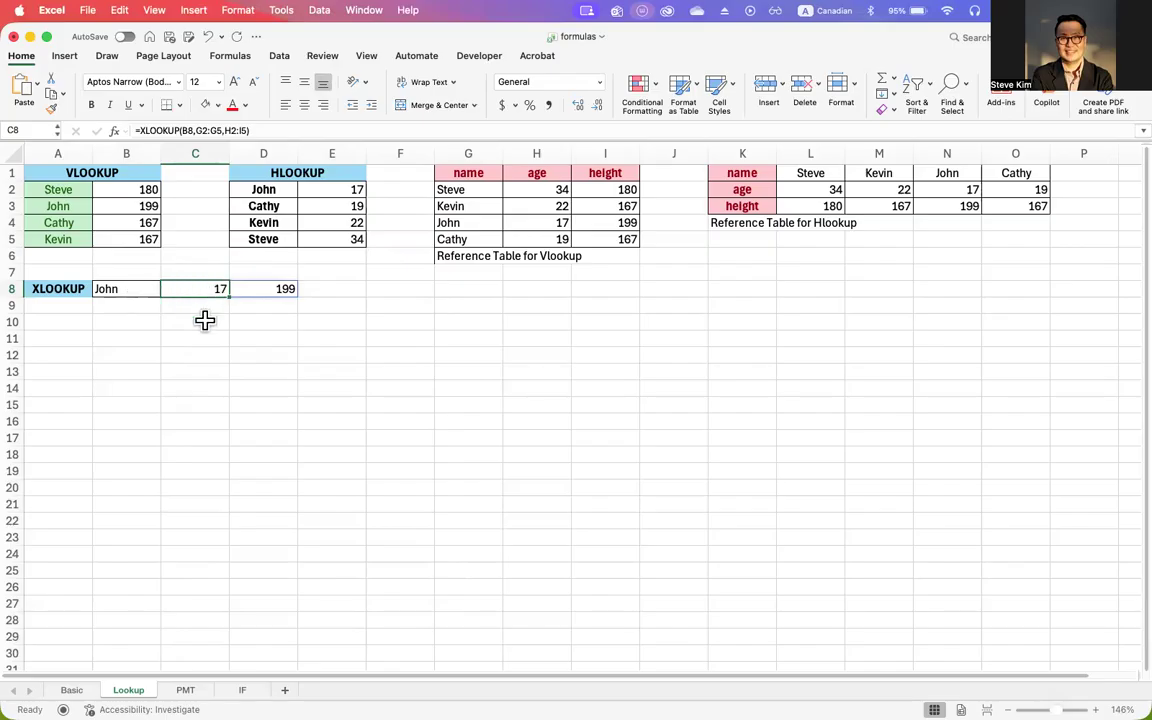
{"action": "left_click", "coordinate": [207, 269]}
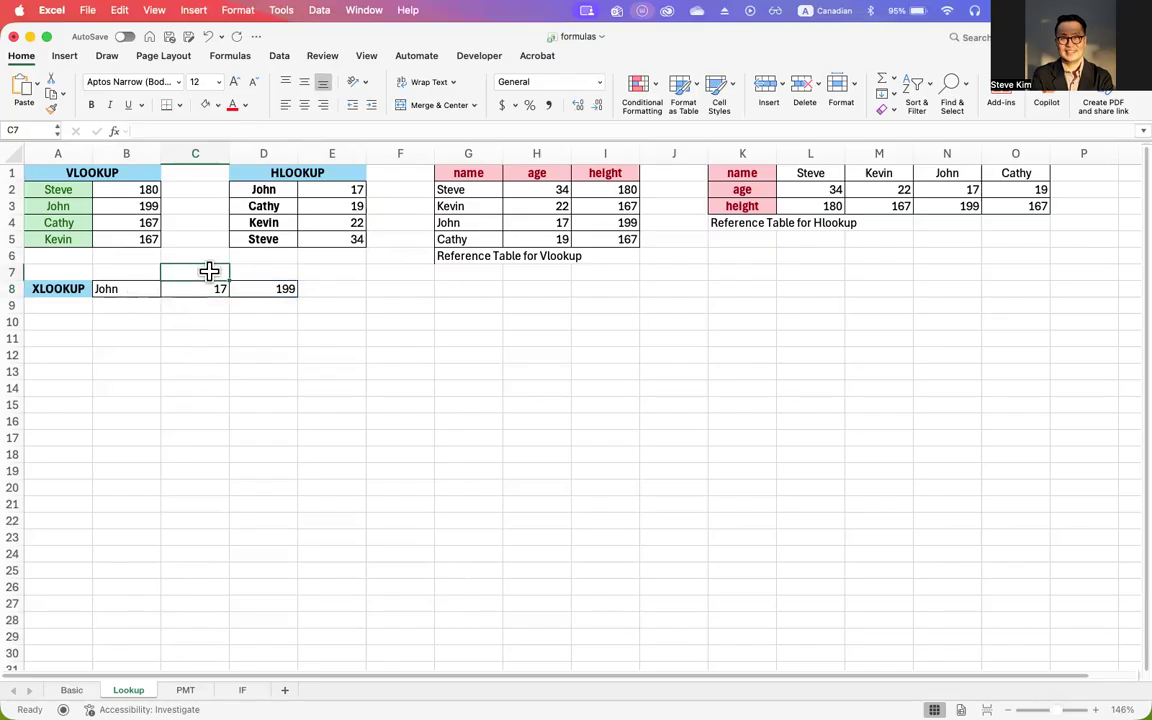
{"action": "type", "text": "age"}
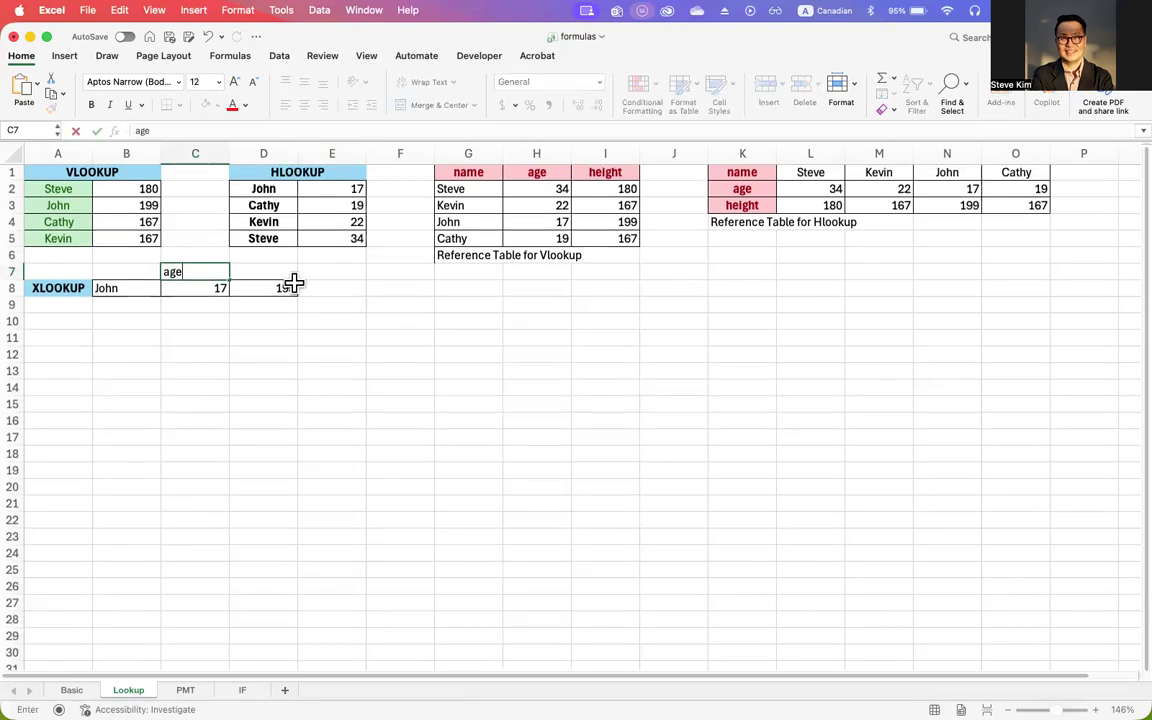
{"action": "left_click", "coordinate": [280, 268]}
{"action": "type", "text": "height"}
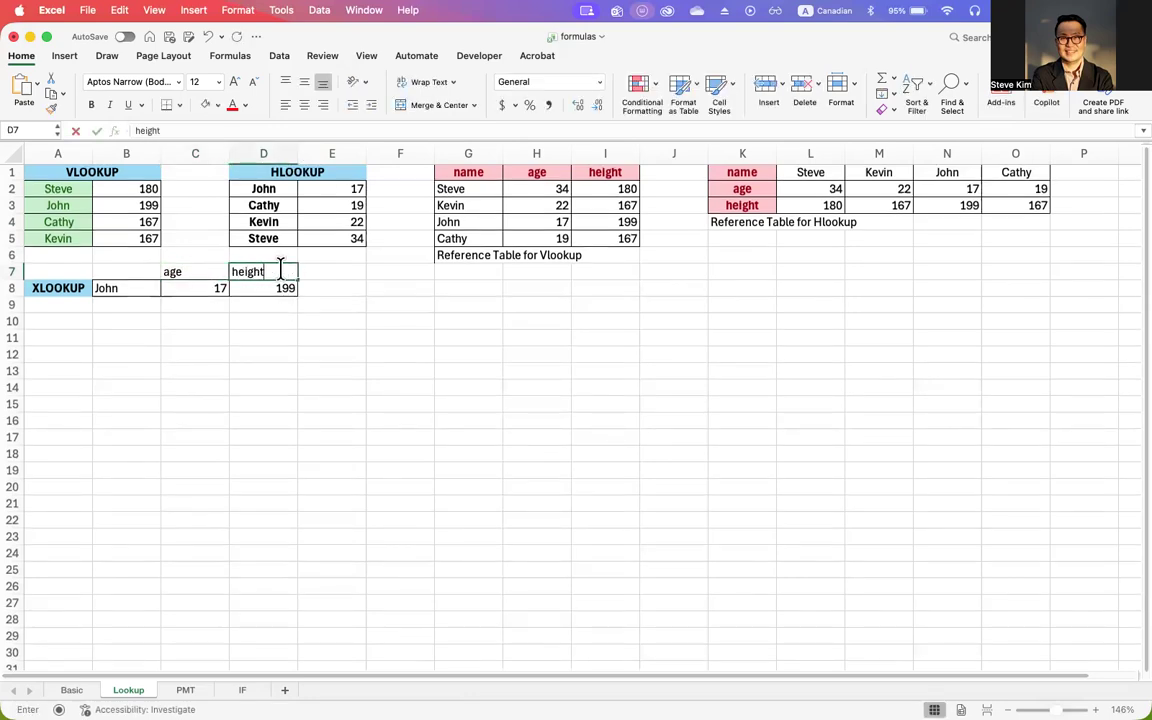
{"action": "left_click", "coordinate": [280, 339]}
- Copy the bold, centred formatting of the height header in D7 to the age header in C7
{"action": "left_click", "coordinate": [175, 267]}
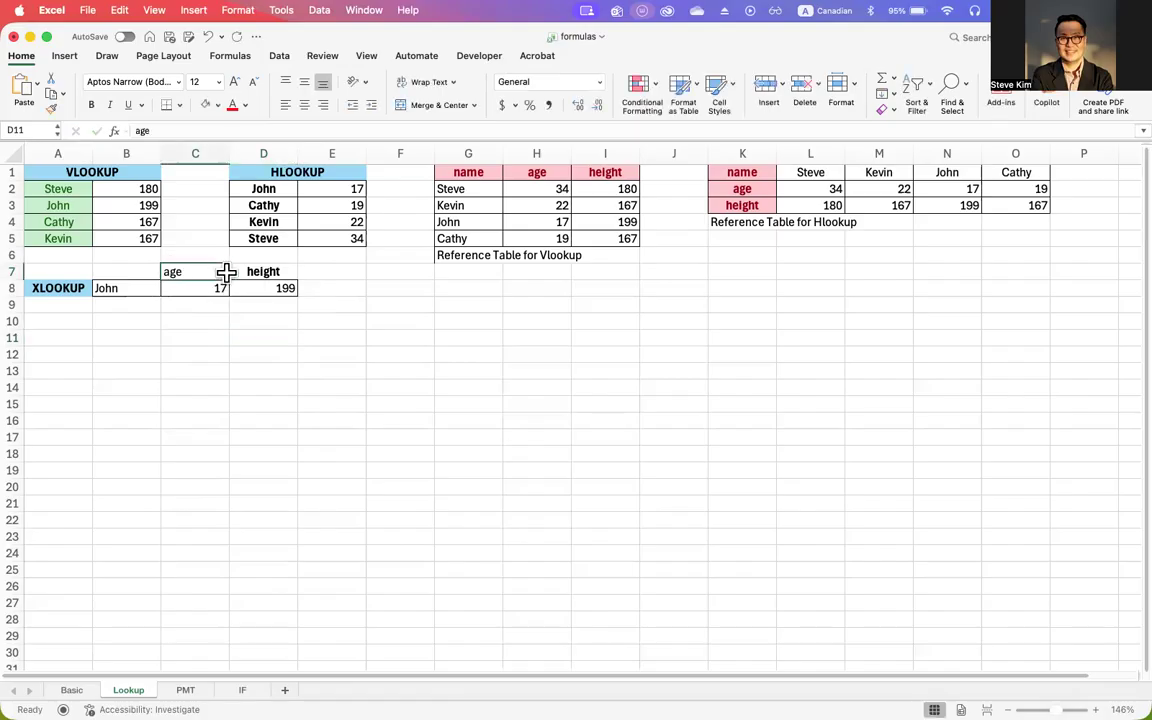
{"action": "left_click", "coordinate": [265, 271]}
{"action": "left_click", "coordinate": [51, 107]}
{"action": "left_click", "coordinate": [175, 270]}
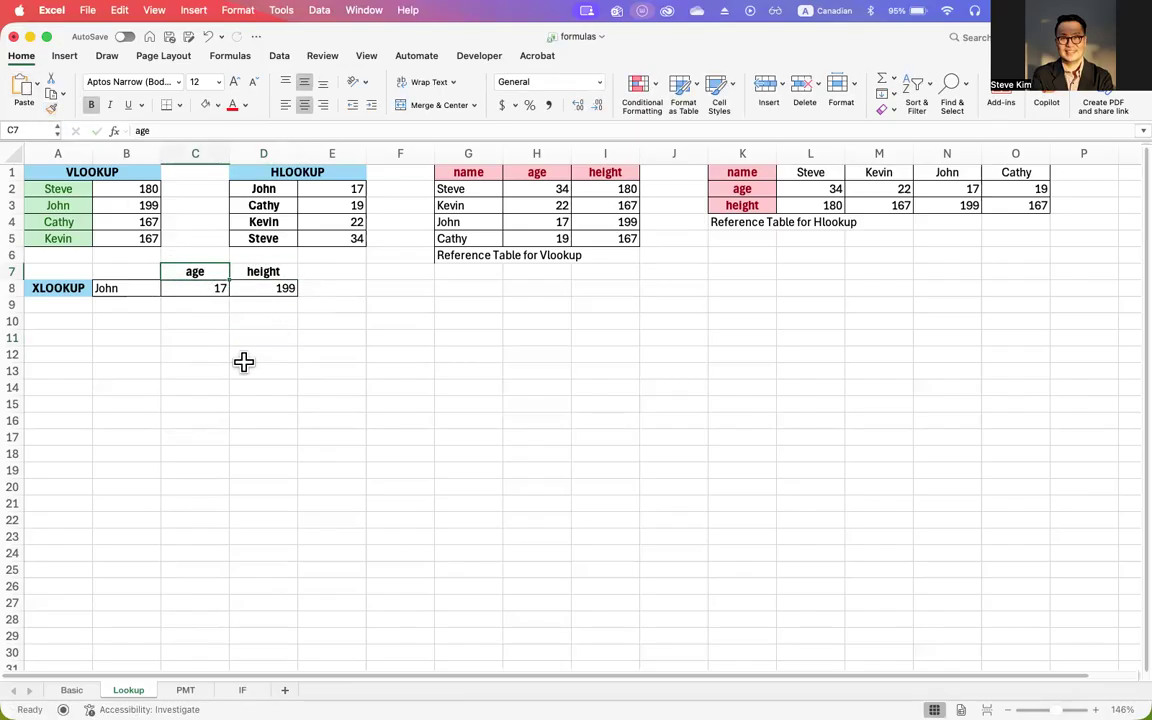
{"action": "left_click", "coordinate": [241, 364]}
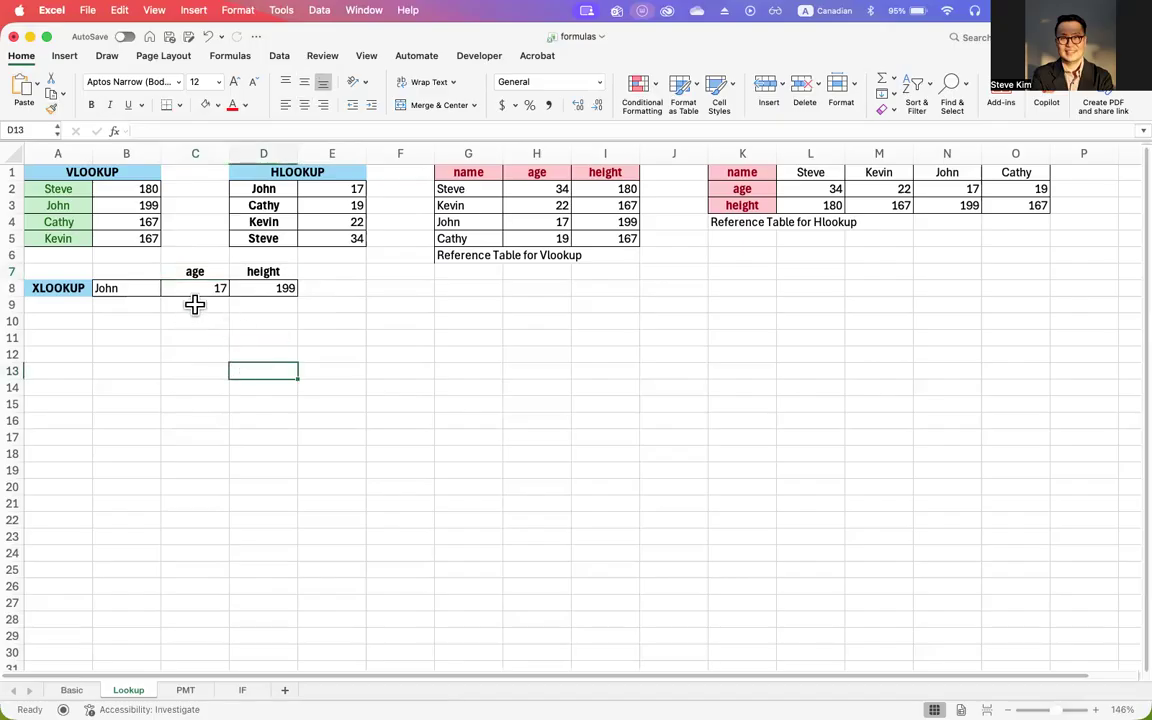
- Apply all borders to the XLOOKUP headers and results in C7:D8
{"action": "left_click_drag", "start_coordinate": [181, 264], "coordinate": [265, 289]}
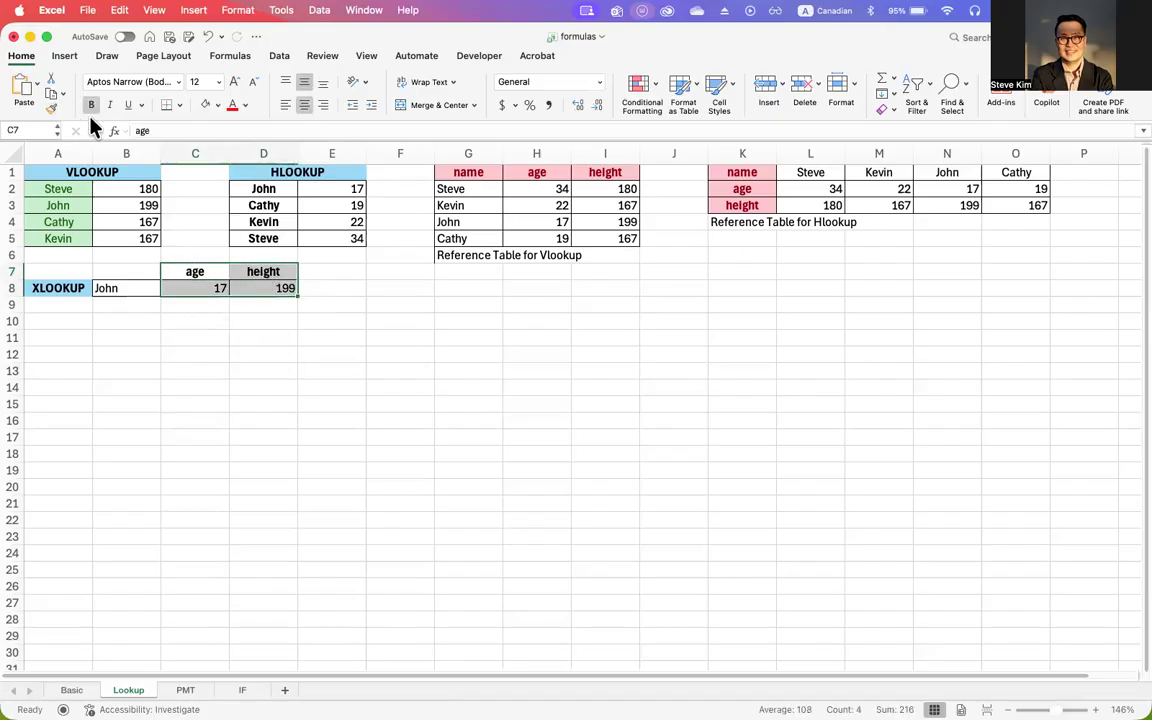
{"action": "left_click", "coordinate": [181, 105]}
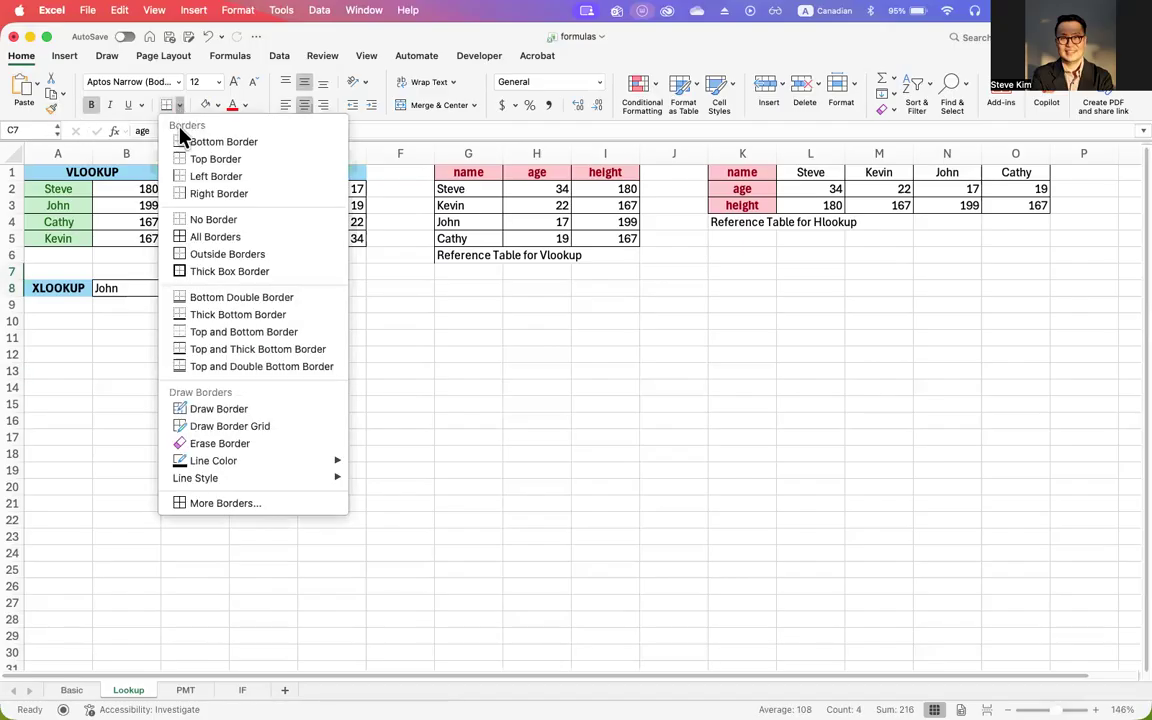
{"action": "left_click", "coordinate": [205, 235]}
{"action": "left_click", "coordinate": [365, 380]}
- Clear the XLOOKUP formula in C8 and start a new XLOOKUP with B8 as its lookup value
{"action": "left_click", "coordinate": [211, 290]}
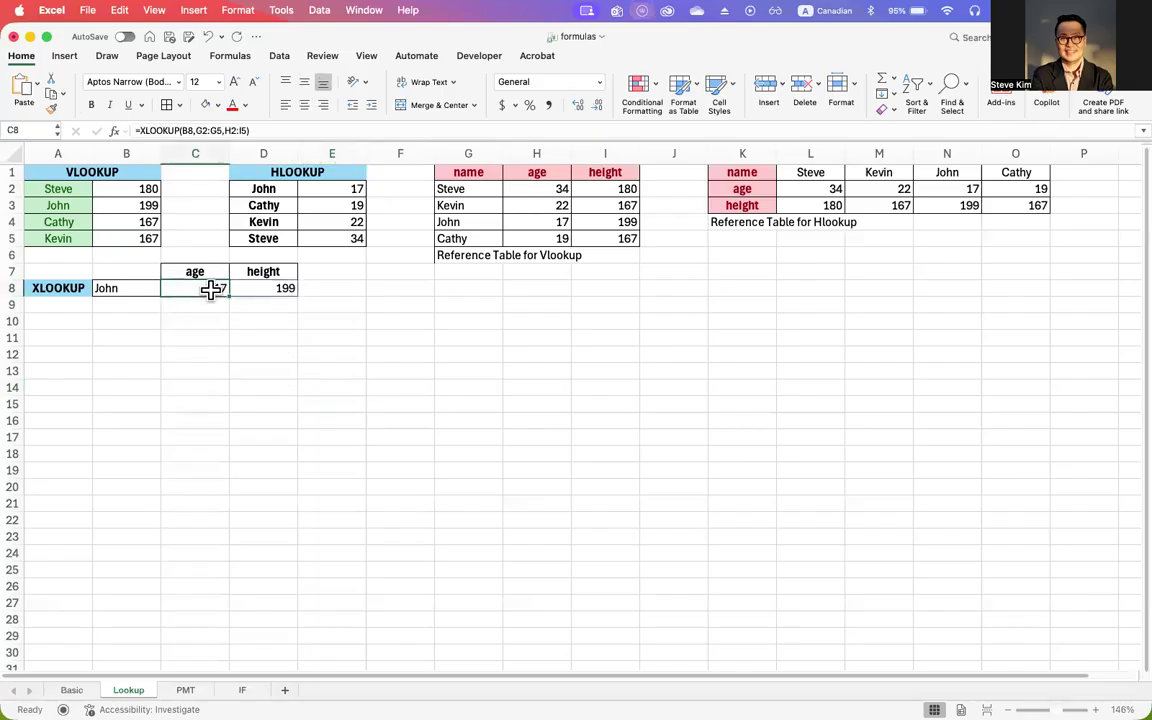
{"action": "key", "text": "Delete"}
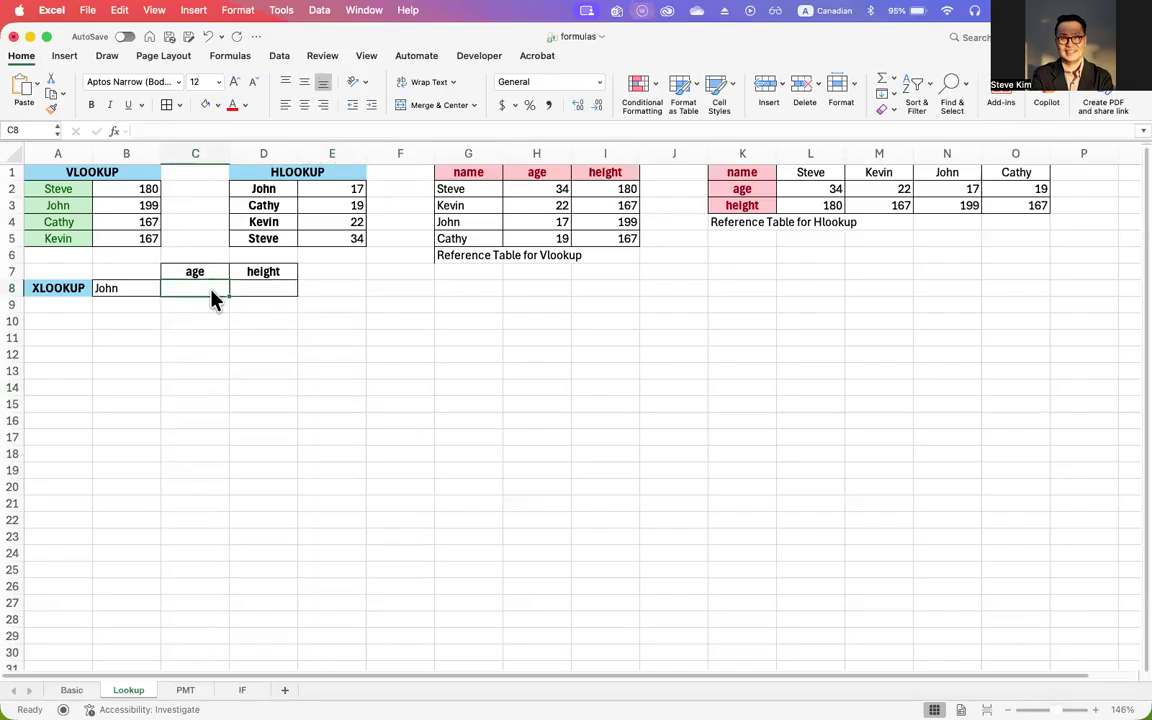
{"action": "type", "text": "="}
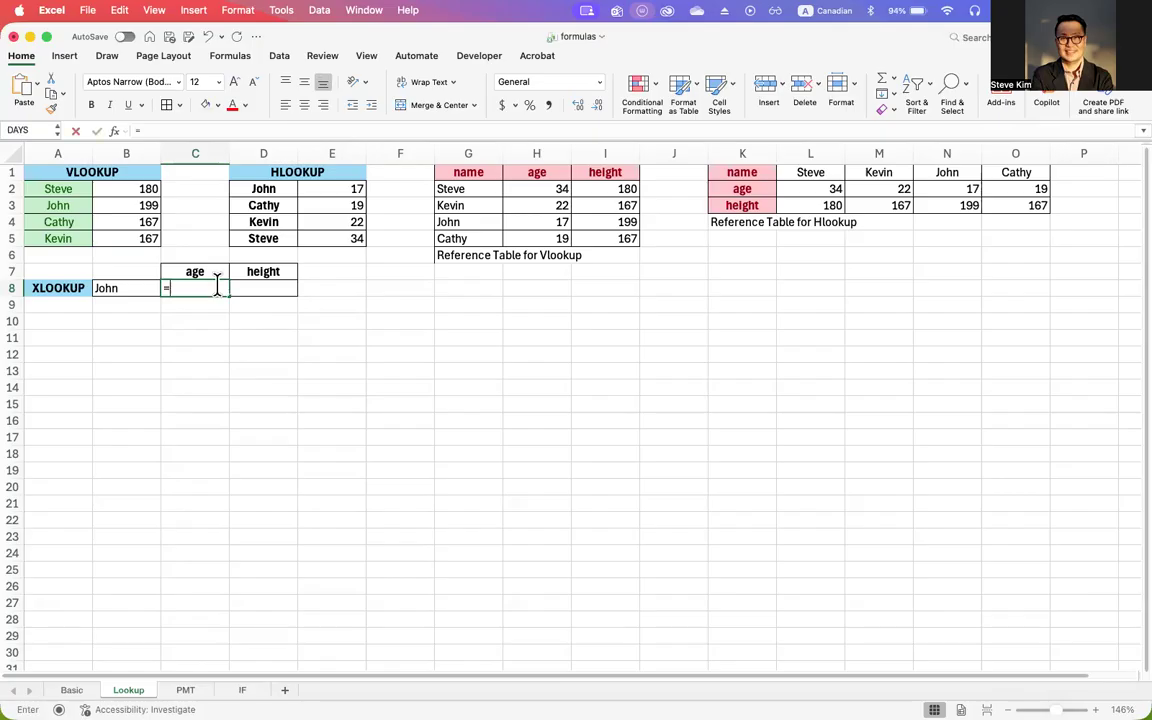
{"action": "type", "text": "xlookup("}
{"action": "left_click", "coordinate": [133, 289]}
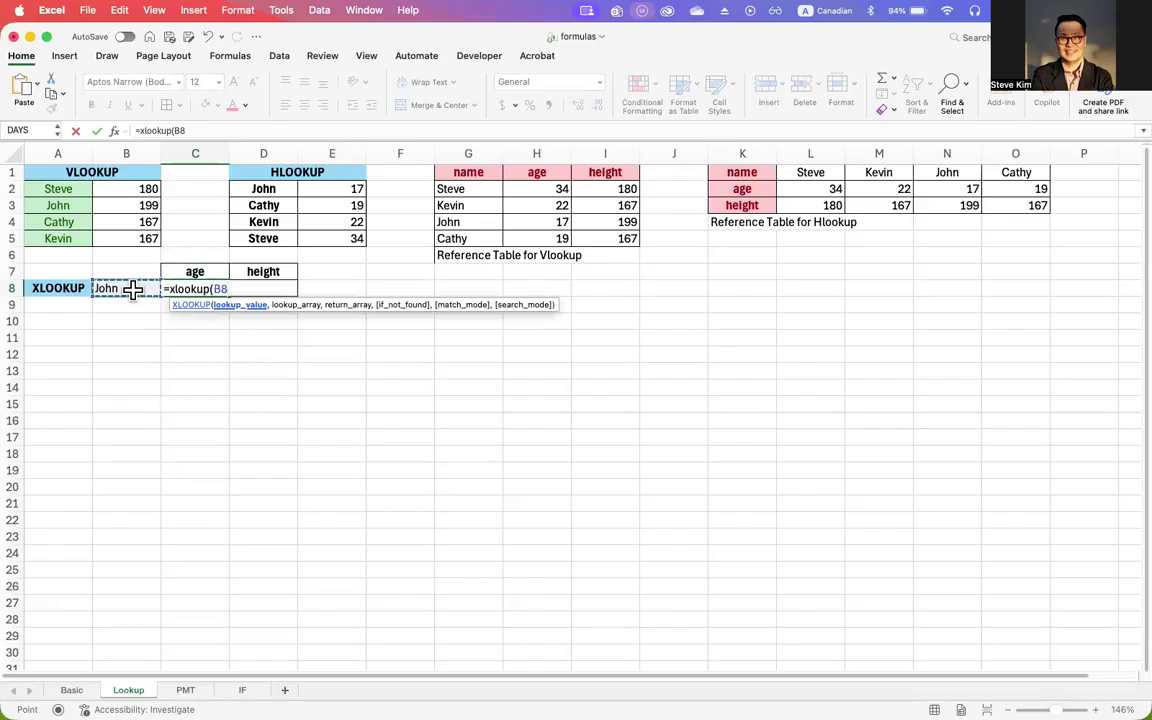
{"action": "type", "text": ","}
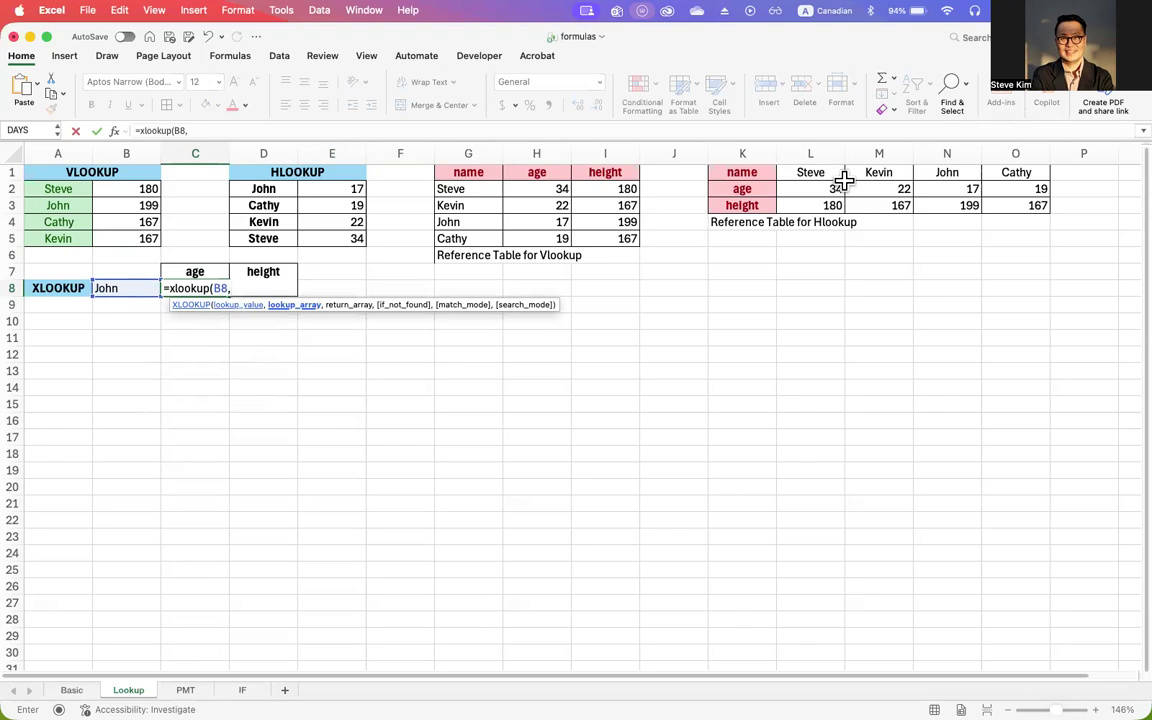
- Complete the XLOOKUP in C8 with lookup array L1:O1 and return array L2:O2 to return the age
{"action": "left_click_drag", "start_coordinate": [810, 172], "coordinate": [1010, 174]}
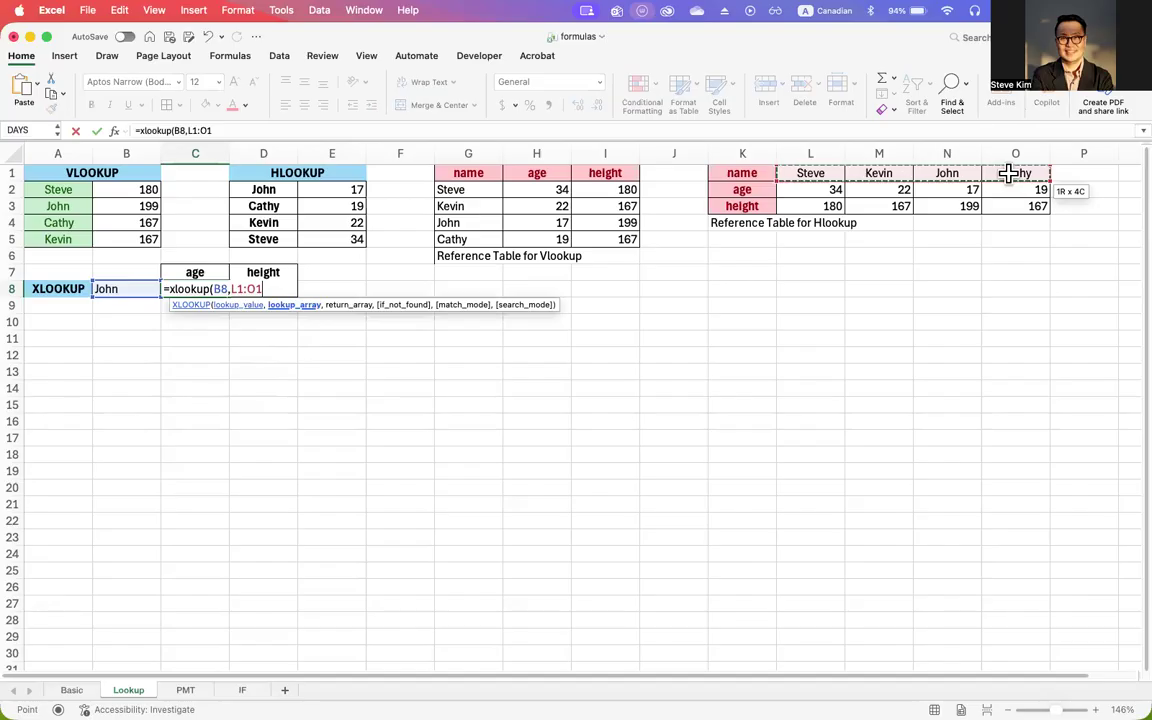
{"action": "left_click_drag", "start_coordinate": [1010, 174], "coordinate": [1006, 176]}
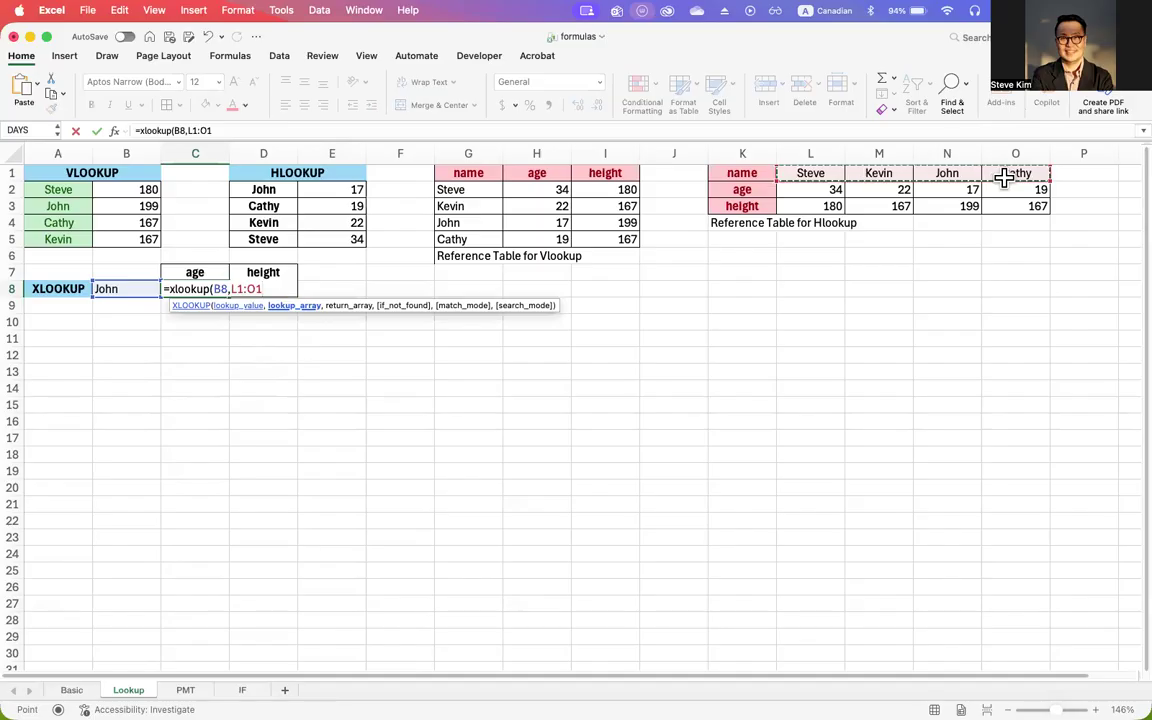
{"action": "type", "text": ","}
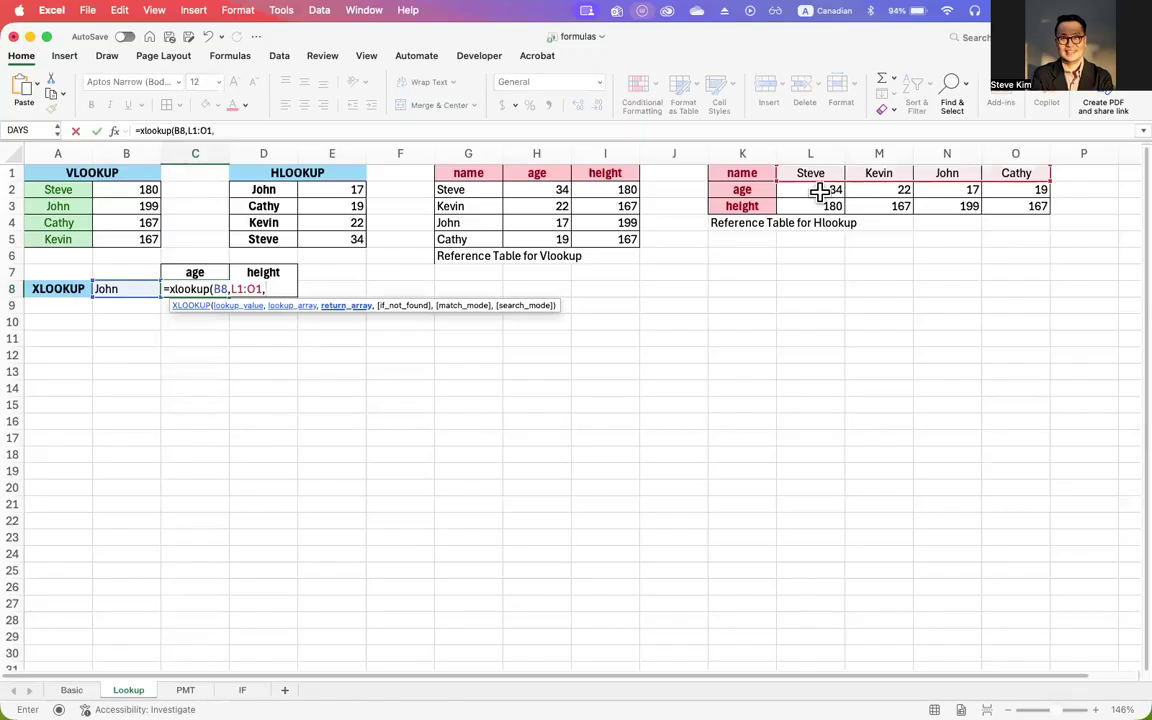
{"action": "left_click_drag", "start_coordinate": [805, 190], "coordinate": [1014, 193]}
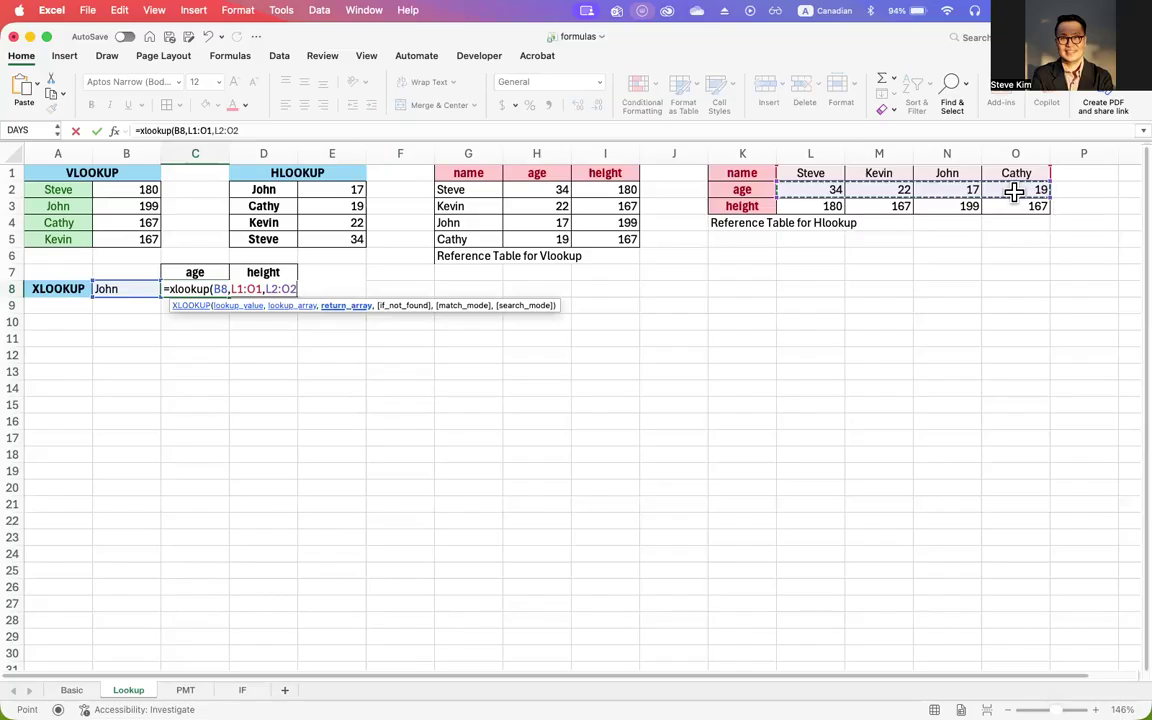
{"action": "type", "text": ")"}
{"action": "key", "text": "Return"}
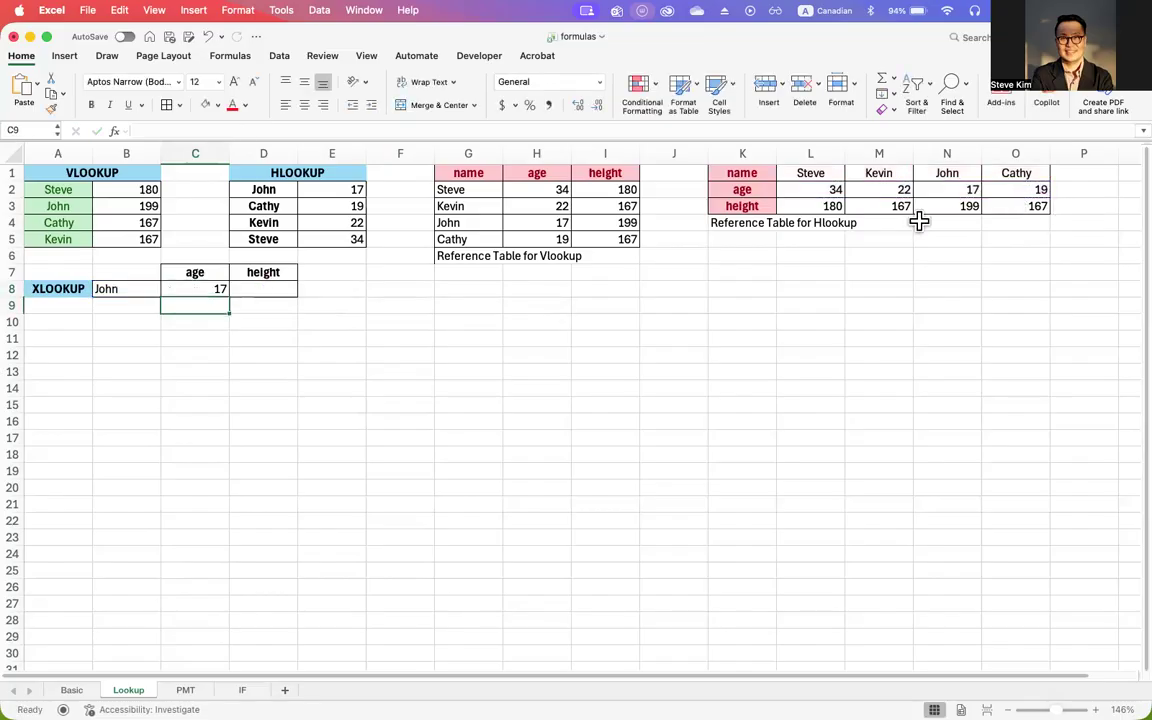
- Start an XLOOKUP formula in D8 with B8 as its lookup value
{"action": "left_click", "coordinate": [276, 289]}
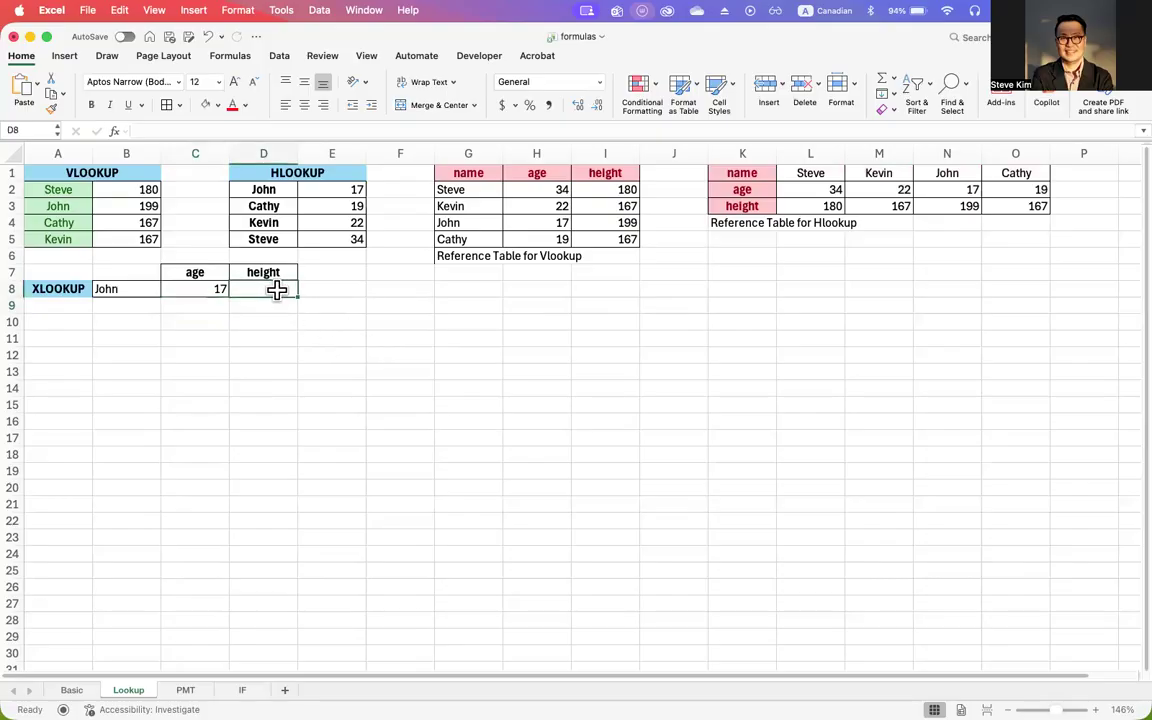
{"action": "type", "text": "="}
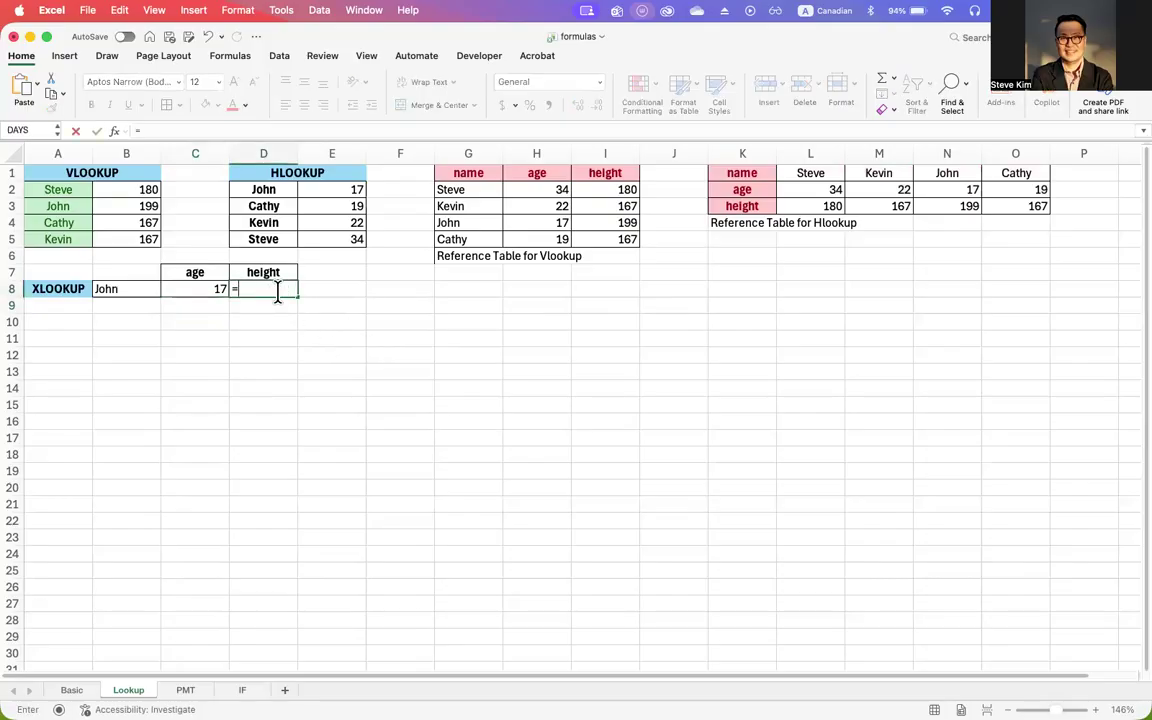
{"action": "type", "text": "xlo"}
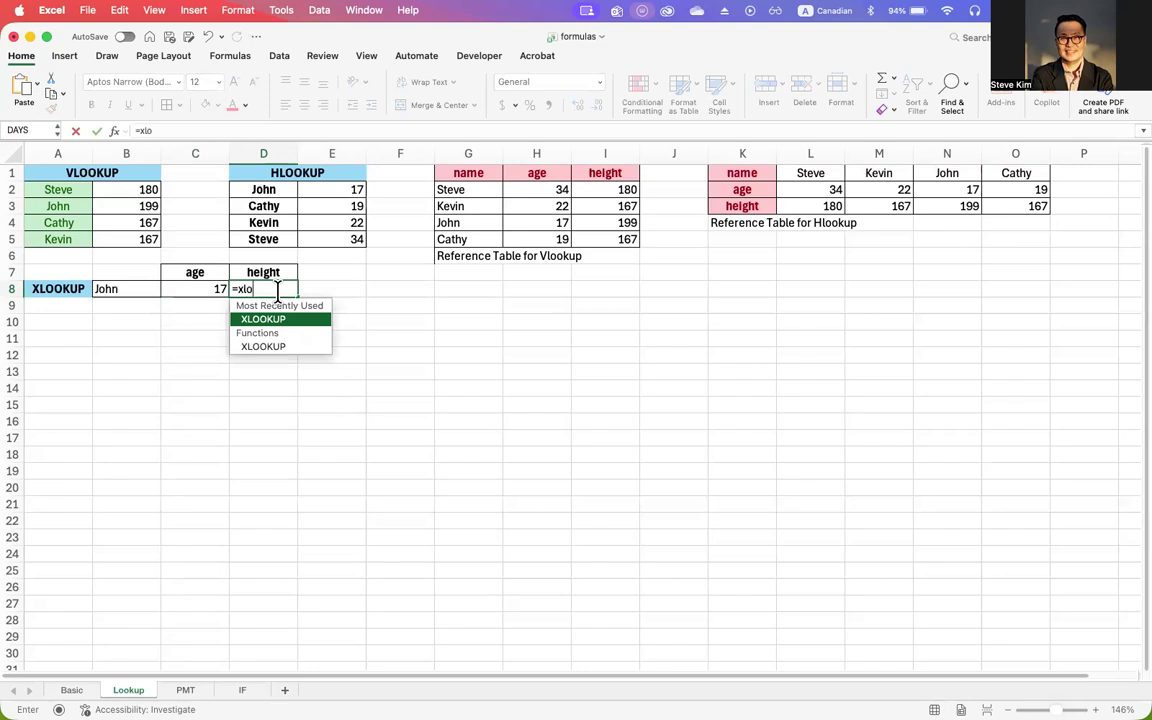
{"action": "type", "text": "okup("}
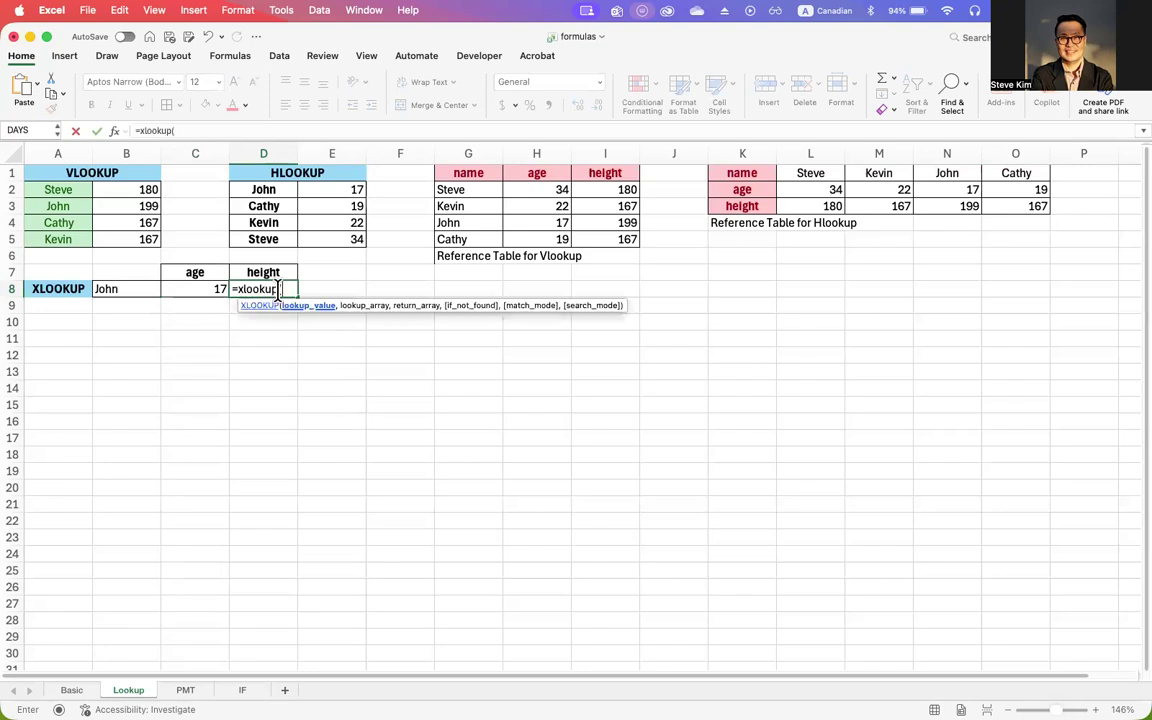
{"action": "left_click", "coordinate": [117, 290]}
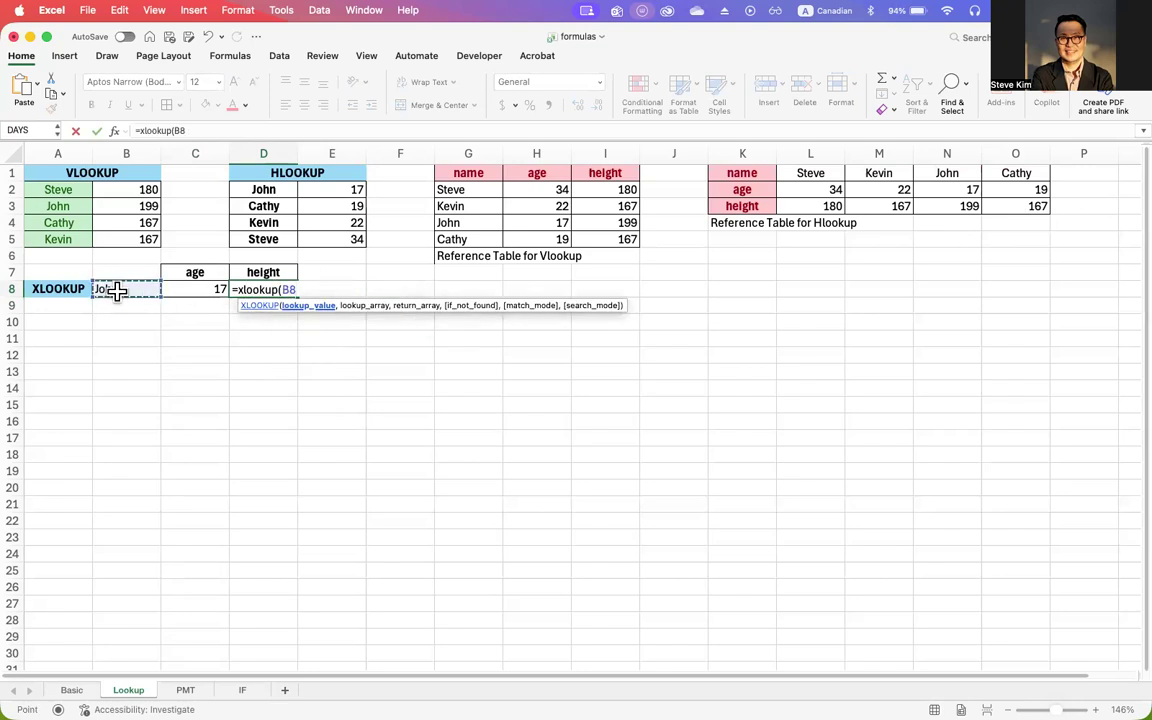
{"action": "type", "text": ","}
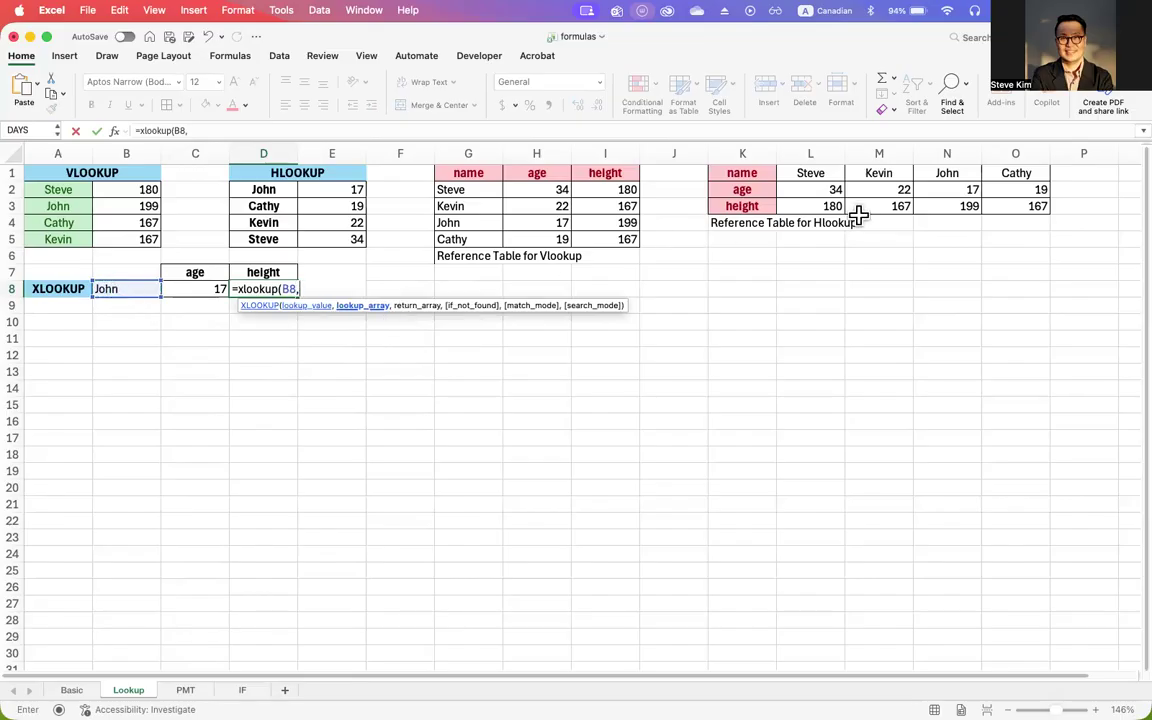
- Complete the XLOOKUP in D8 with lookup array L1:O1 and return array L3:O3 to return the height
{"action": "left_click_drag", "start_coordinate": [800, 172], "coordinate": [846, 172]}
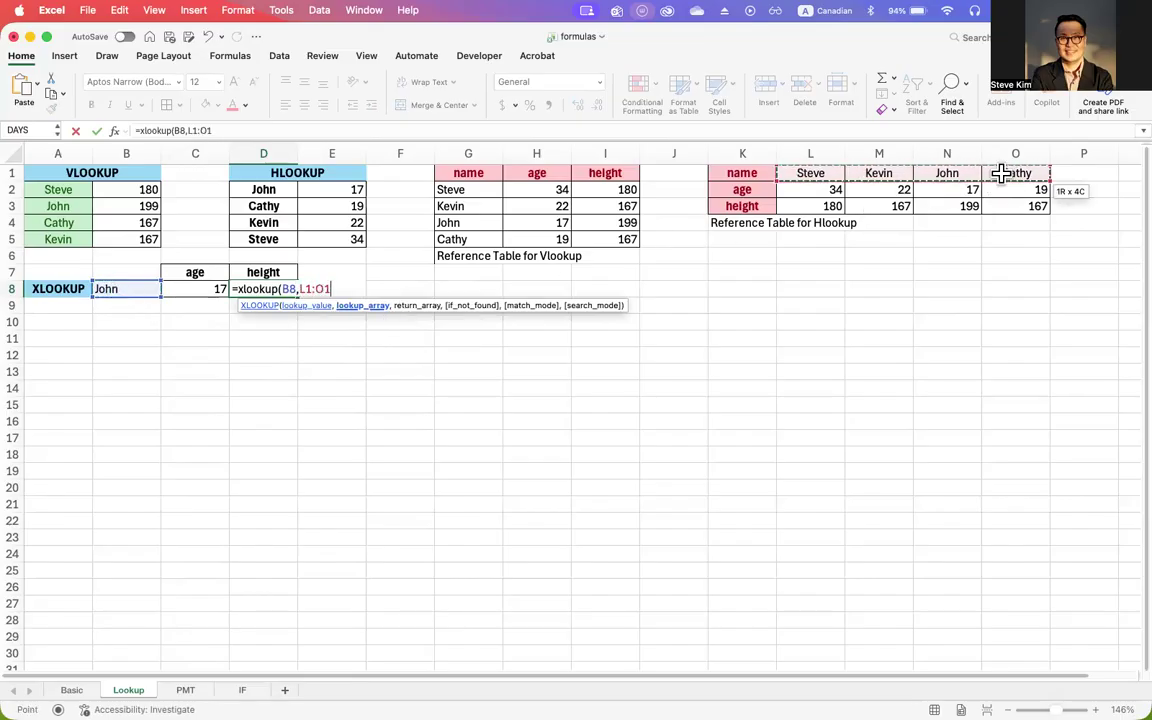
{"action": "type", "text": ","}
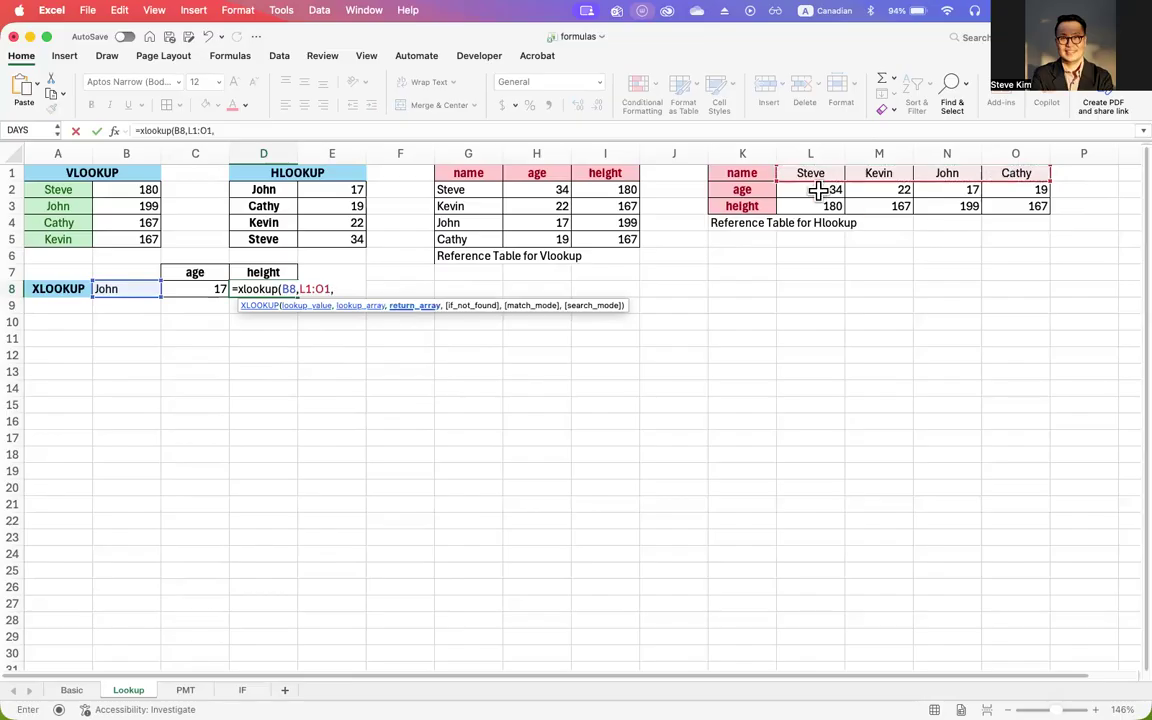
{"action": "left_click_drag", "start_coordinate": [795, 206], "coordinate": [1030, 202]}
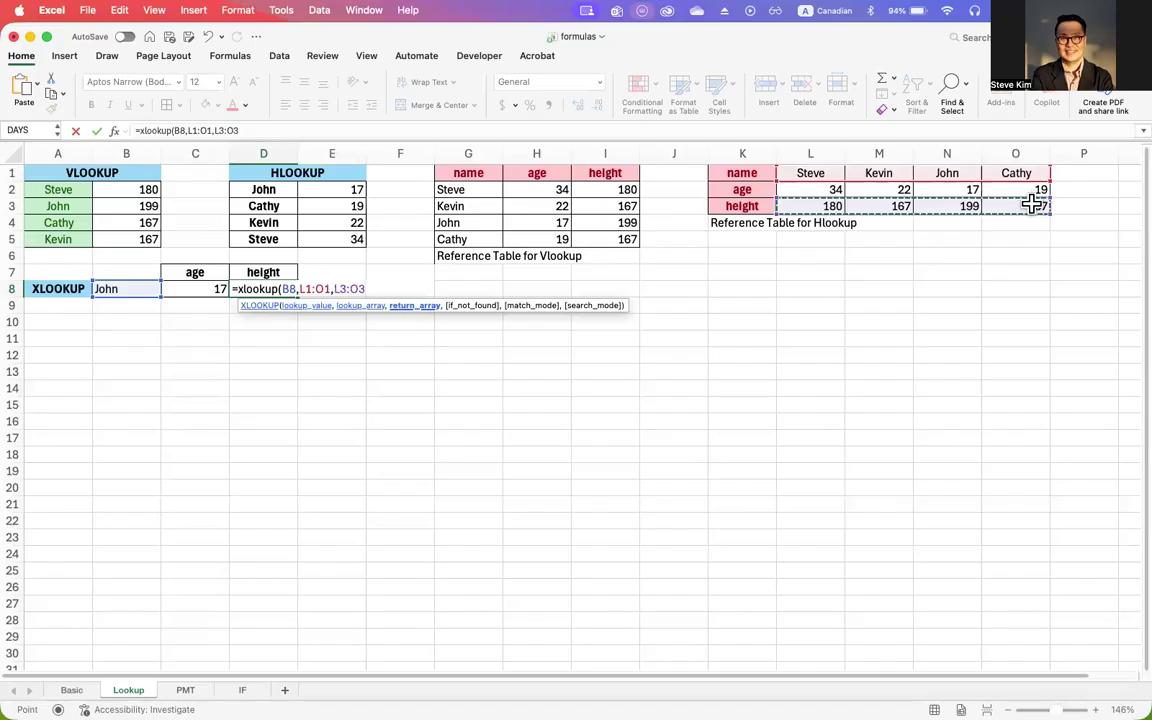
{"action": "key", "text": "Return"}
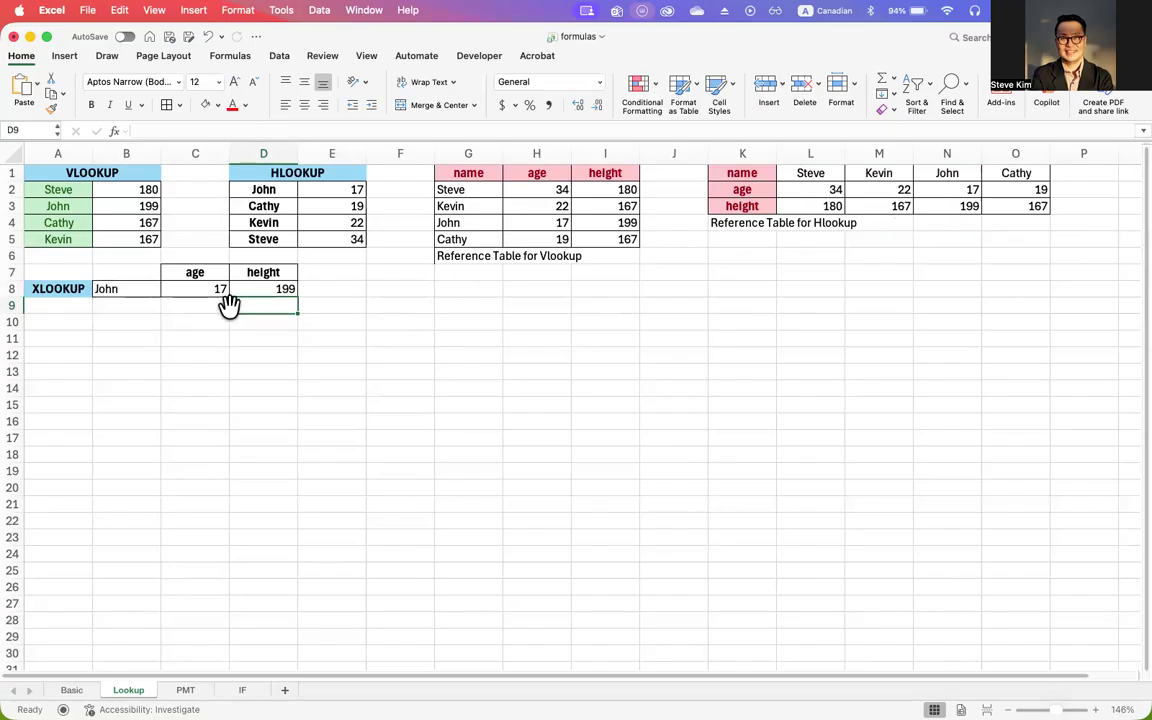
- Test both XLOOKUP formulas by setting B8 to the names from L1, M1 and O1 in turn
{"action": "left_click", "coordinate": [128, 288]}
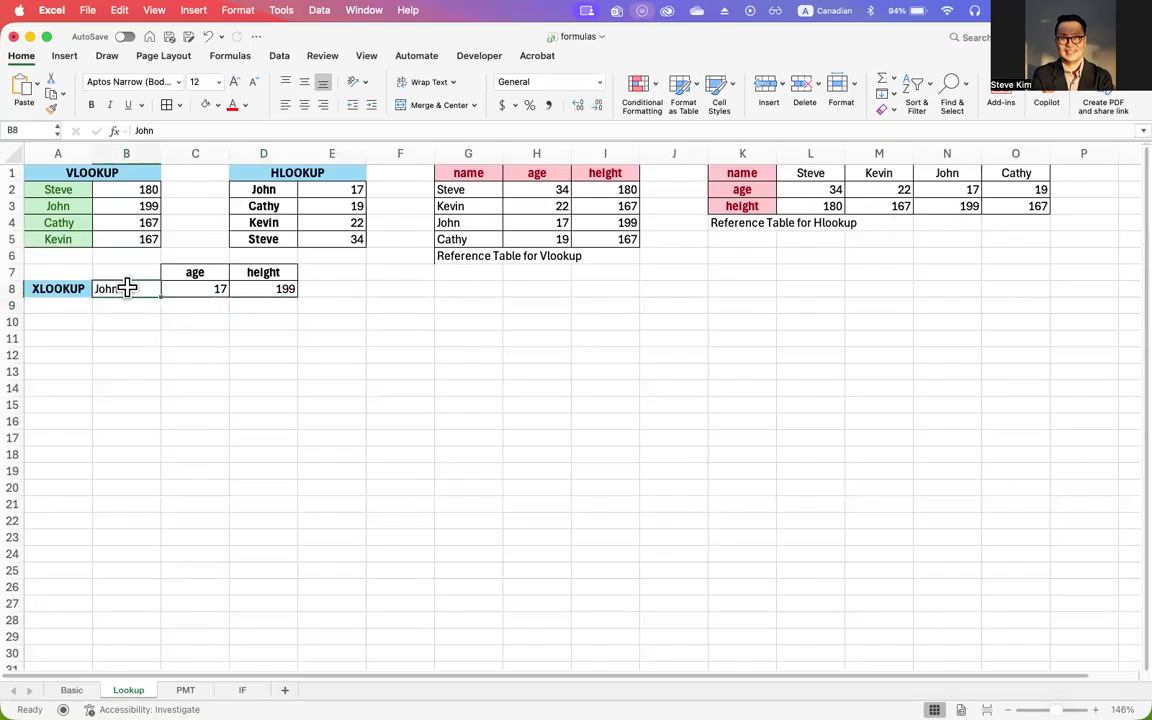
{"action": "type", "text": "Steve"}
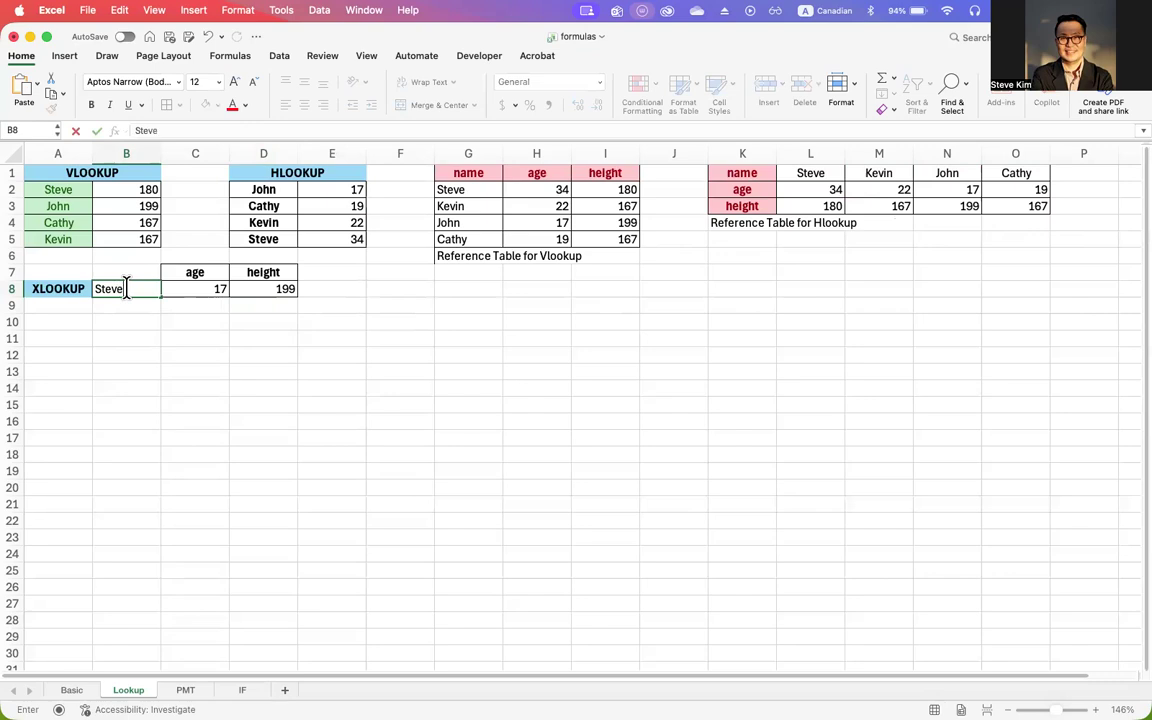
{"action": "key", "text": "Return"}
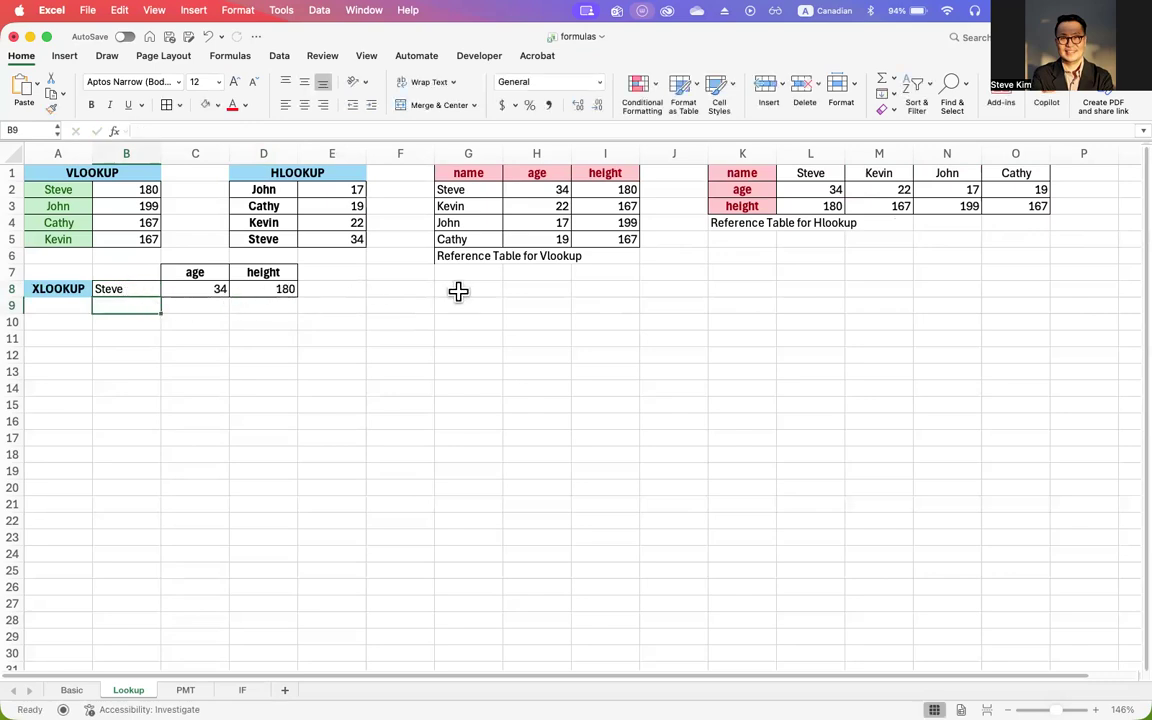
{"action": "left_click", "coordinate": [133, 289]}
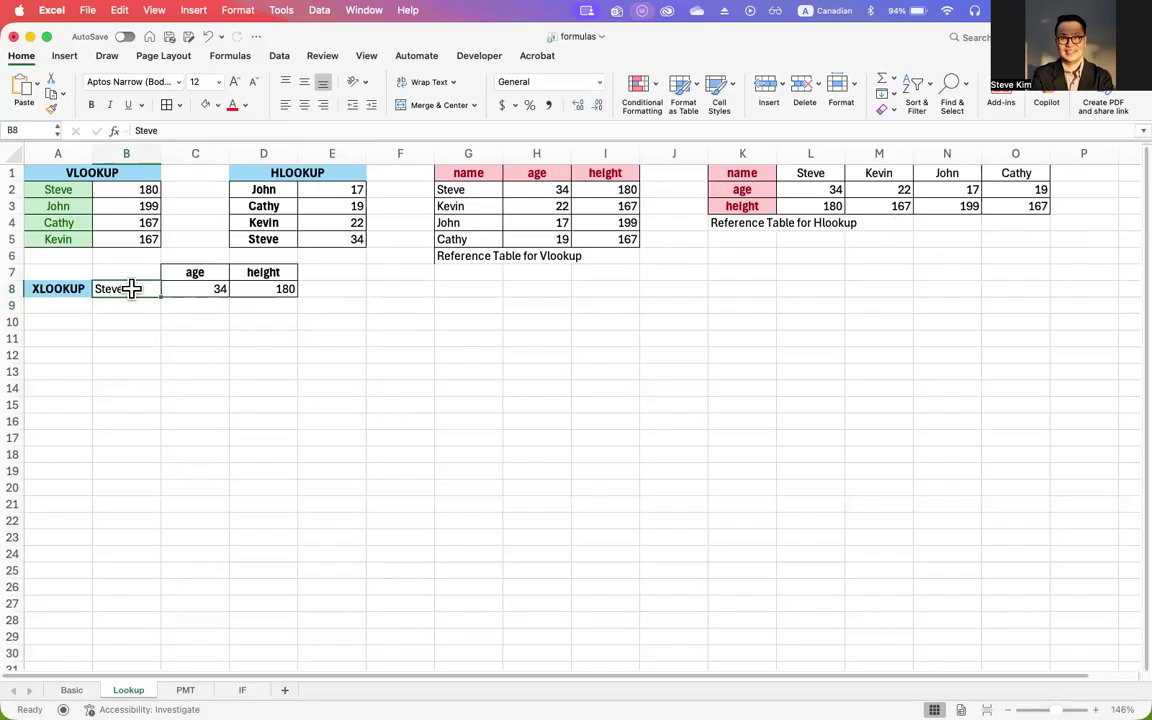
{"action": "type", "text": "Kevin"}
{"action": "key", "text": "Return"}
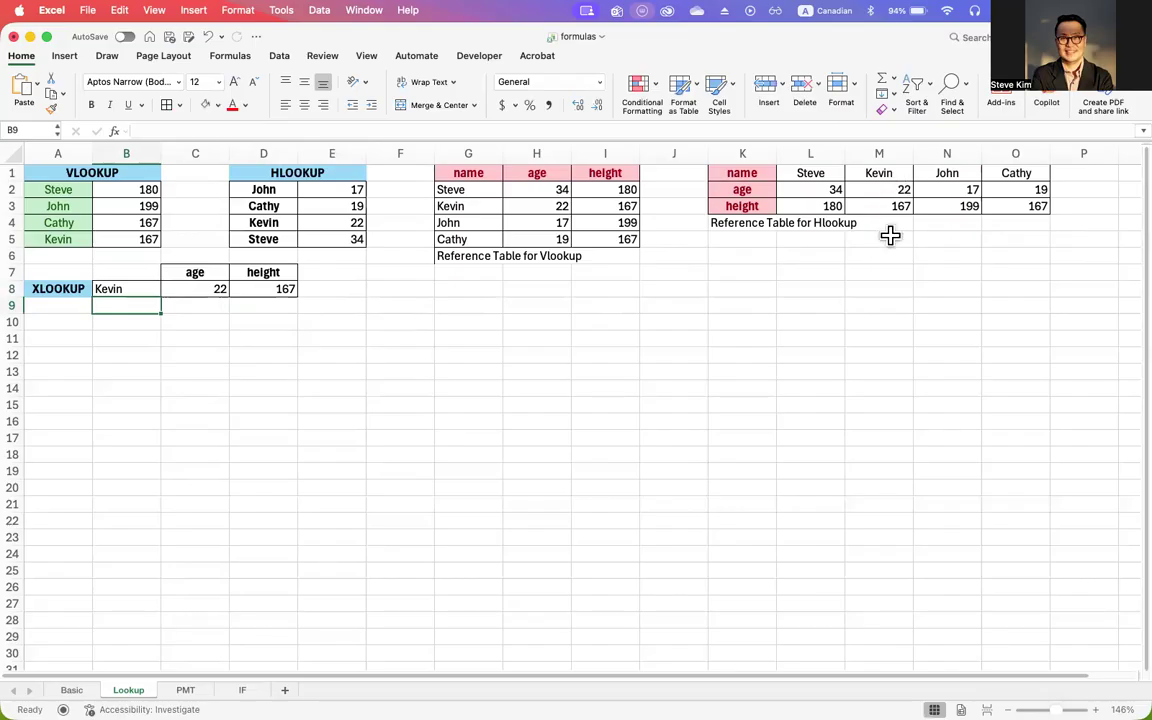
{"action": "left_click", "coordinate": [118, 290]}
{"action": "type", "text": "Cathy"}
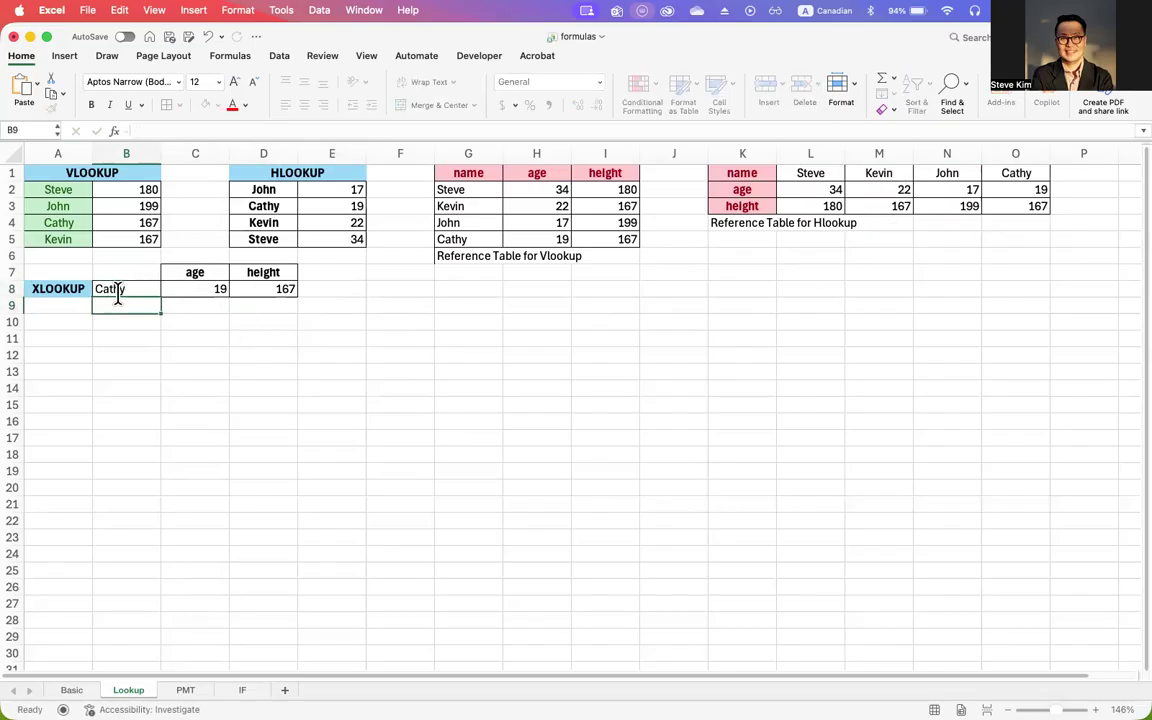
{"action": "key", "text": "Return"}
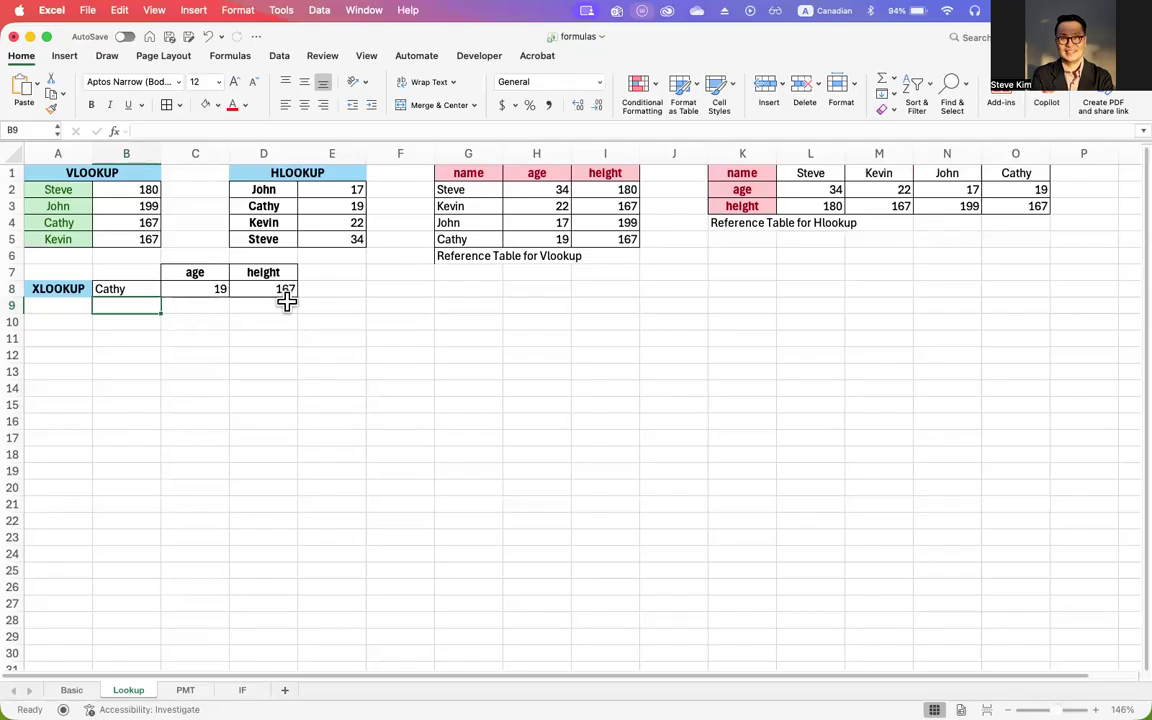